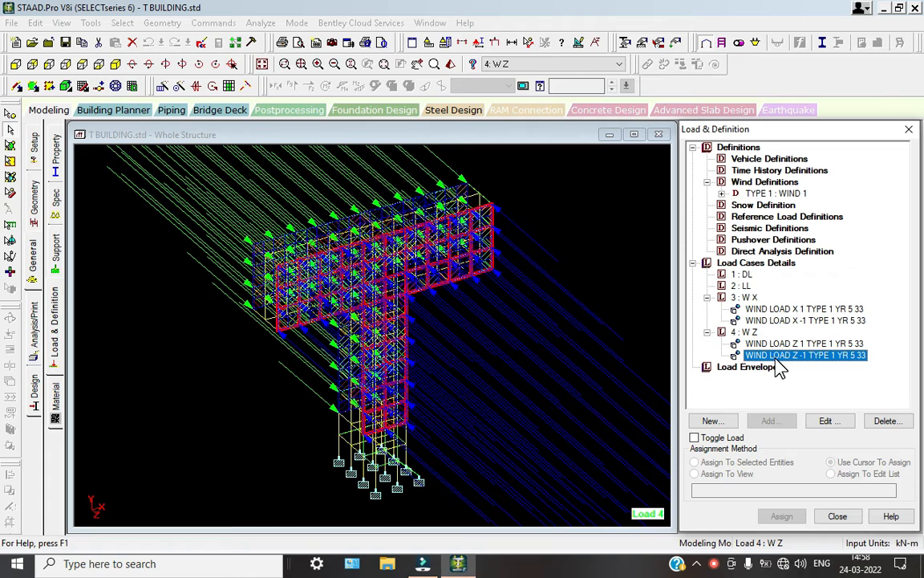
# Add a self-weight load in the Y direction with factor -1 to load case 1: DL.
pyautogui.click(743, 275)
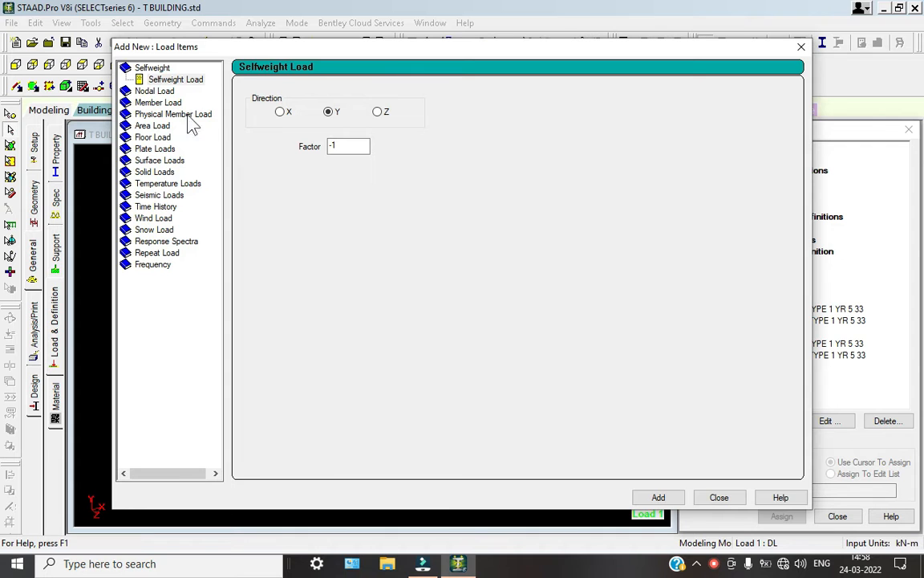
pyautogui.click(658, 497)
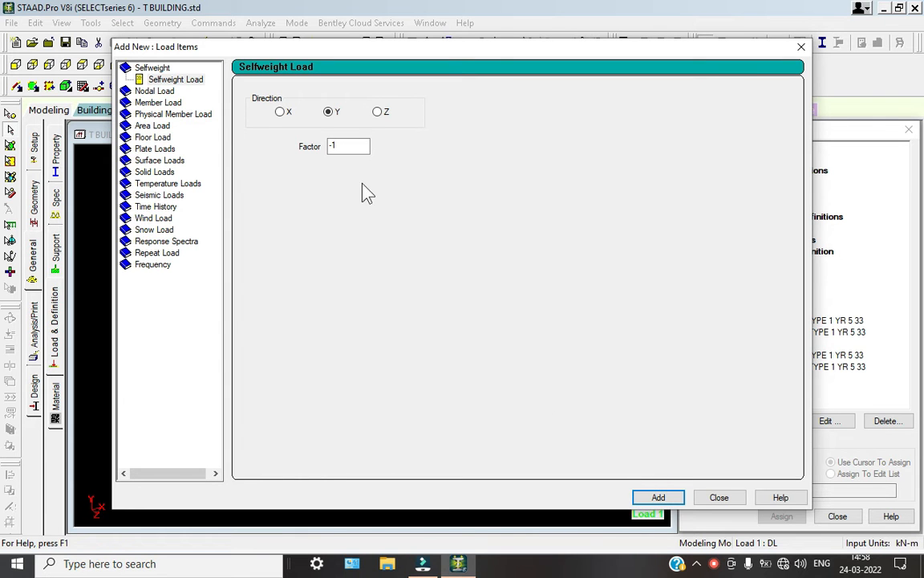
pyautogui.click(167, 104)
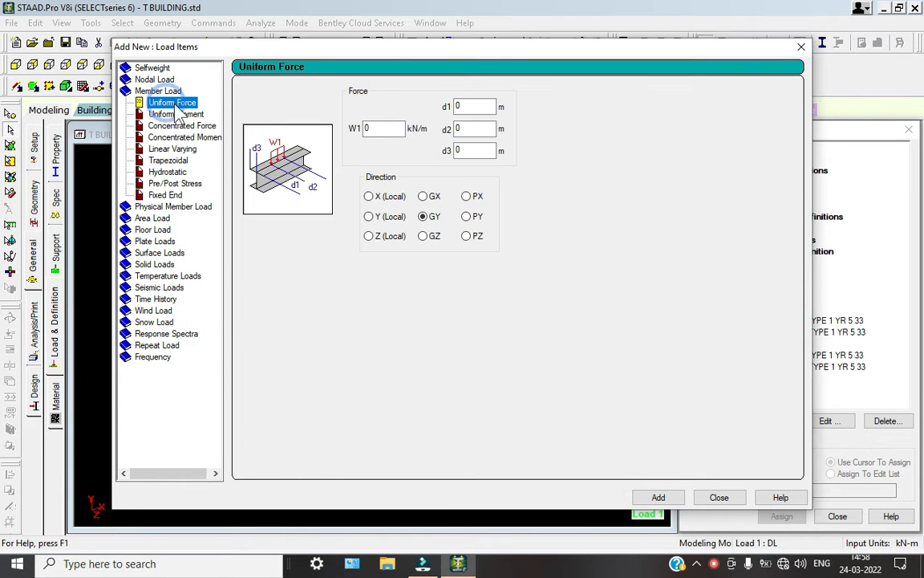
pyautogui.click(719, 496)
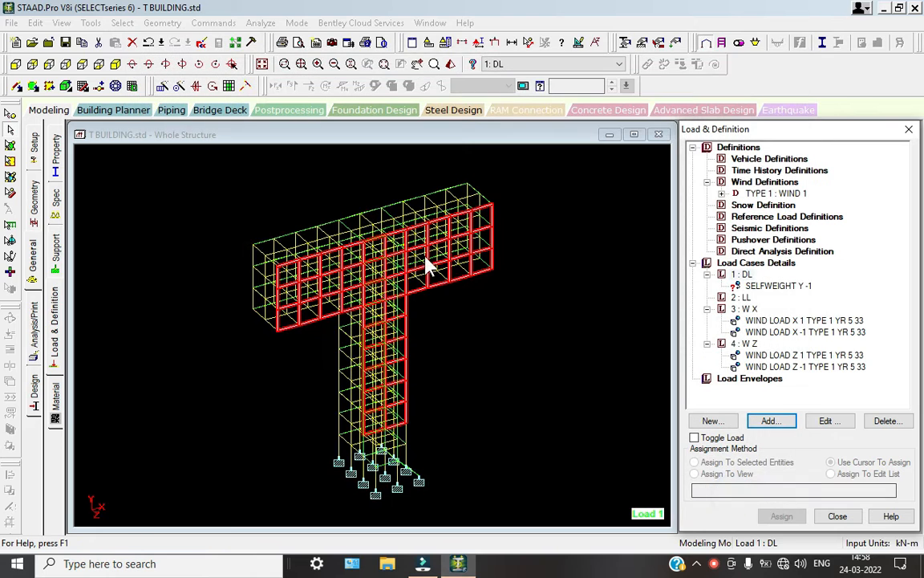
# Check the assigned section properties by highlighting the members with the Rect 0.40x0.40 and Rect 0.30x0.30 sections.
pyautogui.click(57, 165)
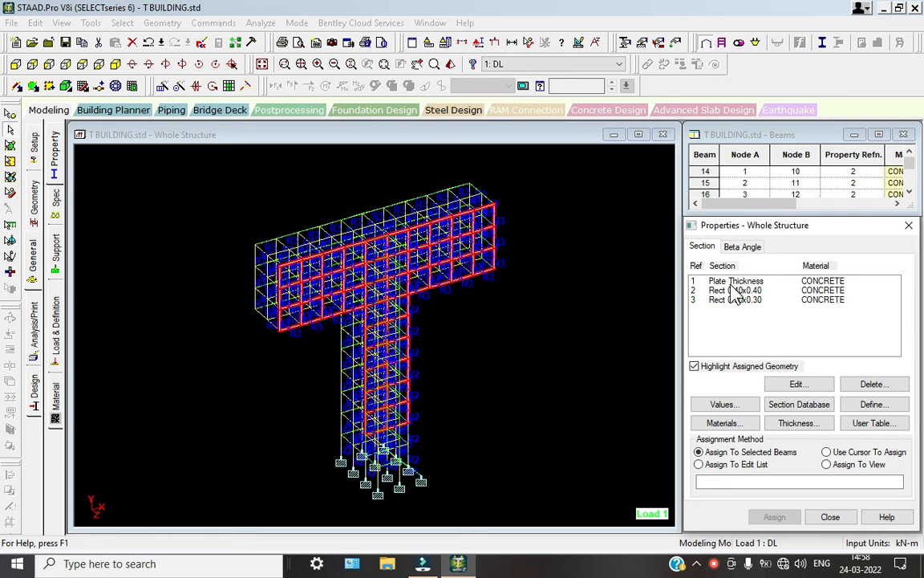
pyautogui.click(774, 290)
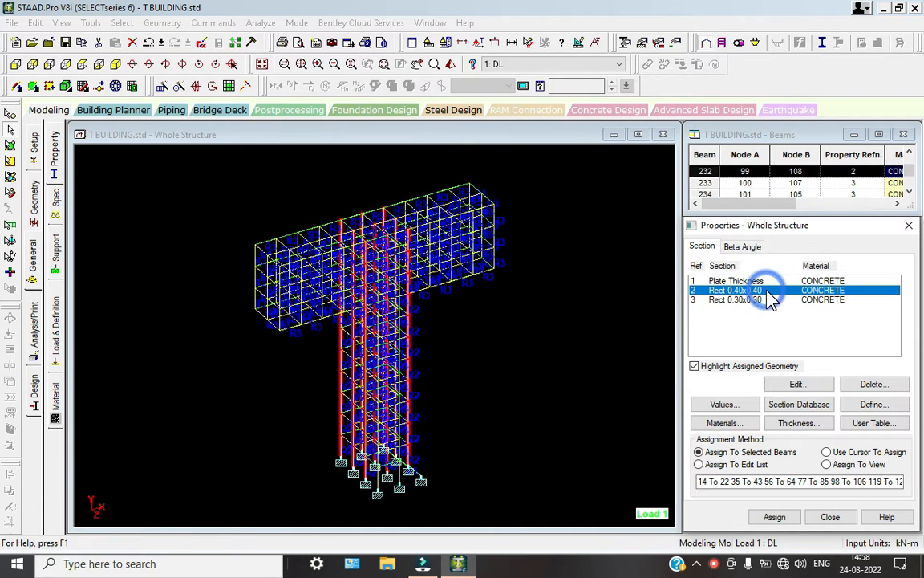
pyautogui.click(771, 300)
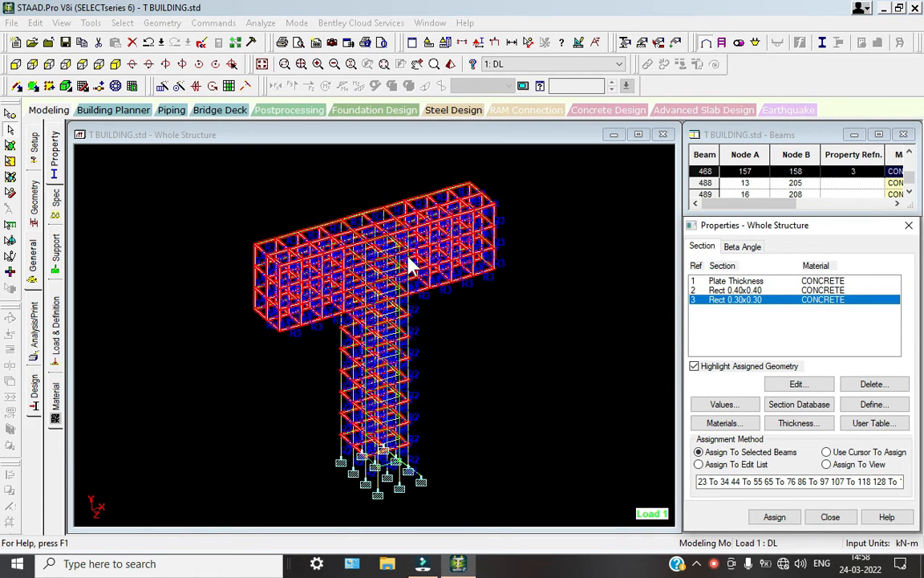
# Return to the load definitions and open a new uniform force member load for load case 1: DL.
pyautogui.click(56, 341)
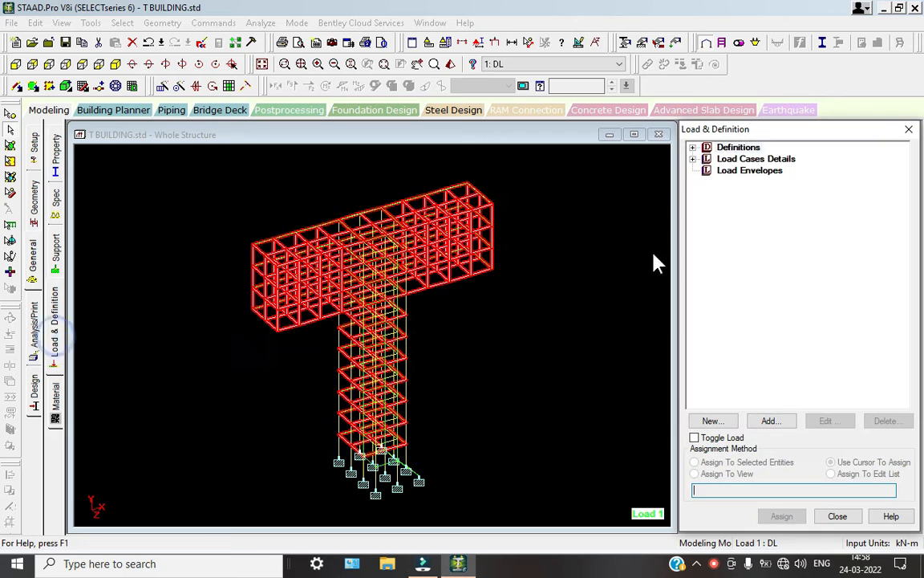
pyautogui.click(692, 159)
pyautogui.click(707, 170)
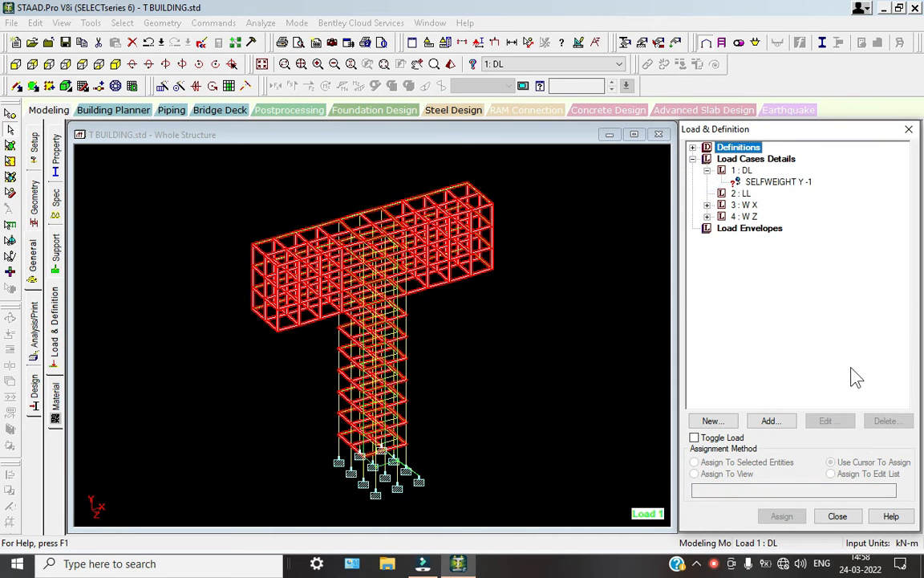
pyautogui.click(787, 421)
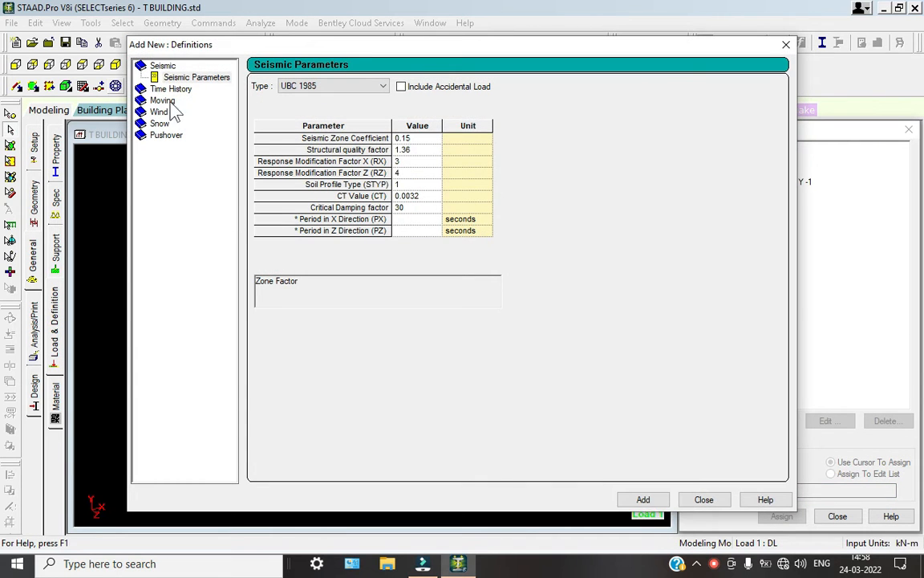
pyautogui.click(784, 44)
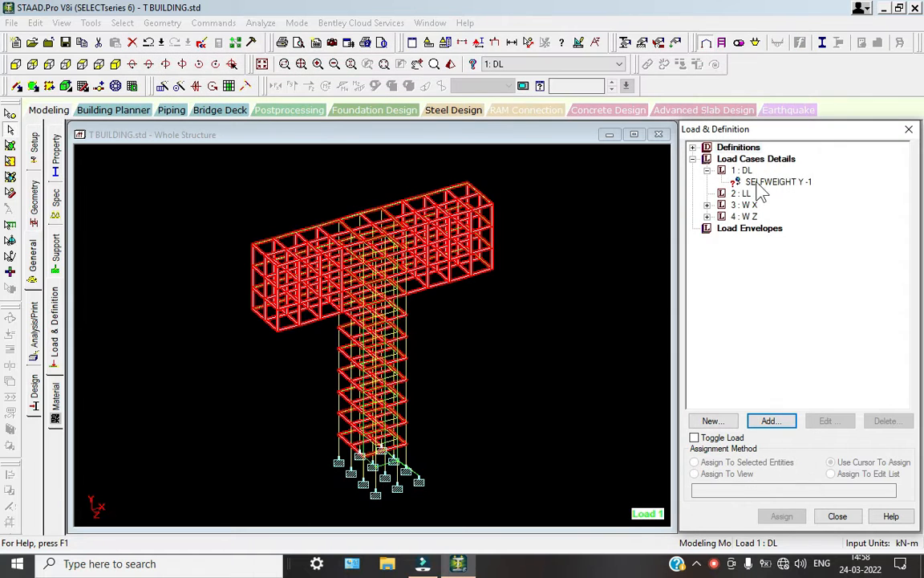
pyautogui.click(741, 170)
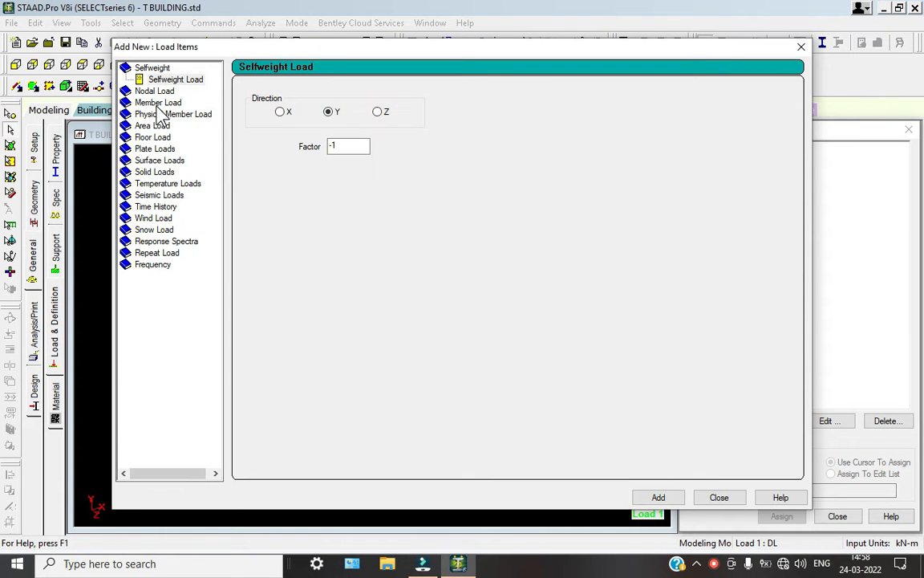
pyautogui.click(158, 103)
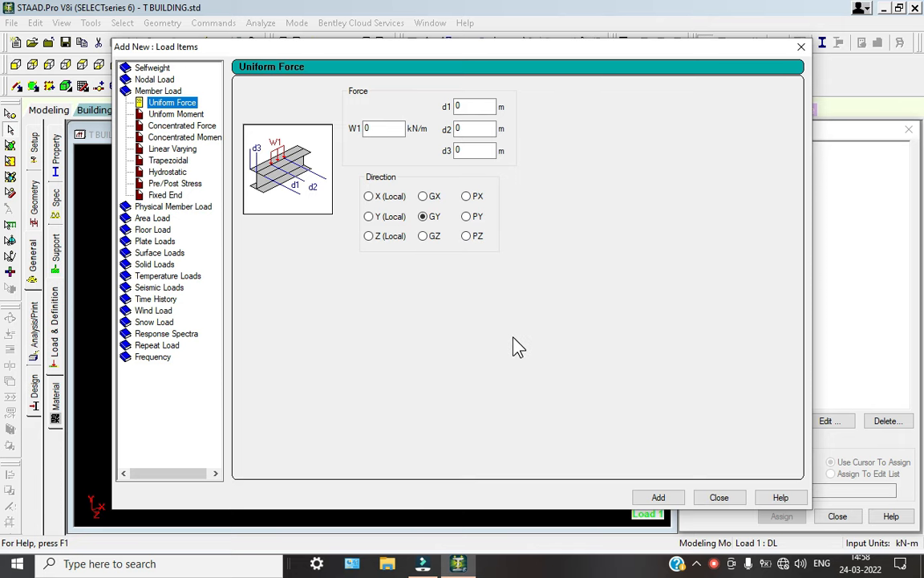
# Open Calculator and compute the 0.40x0.40 section's weight per metre as 0.4 × 0.4 × 25.
pyautogui.click(17, 565)
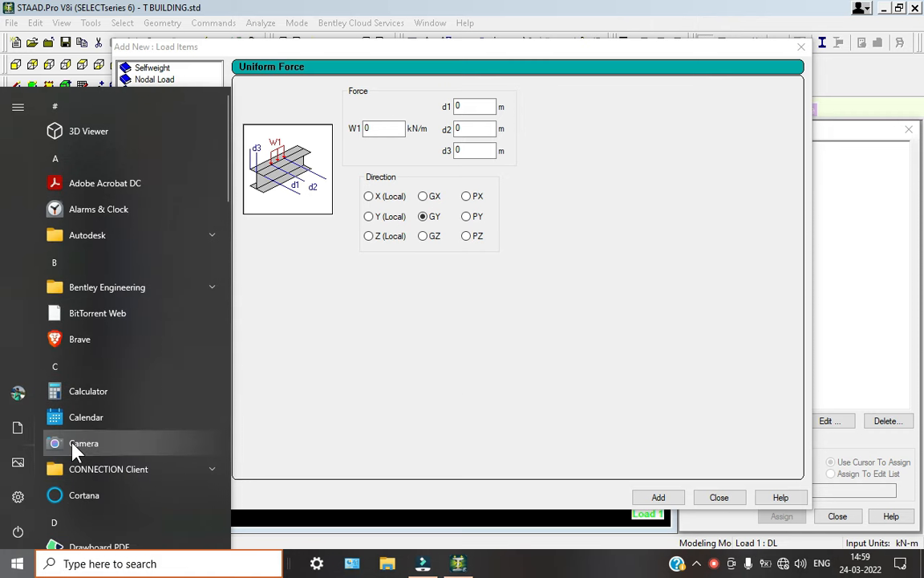
pyautogui.click(124, 393)
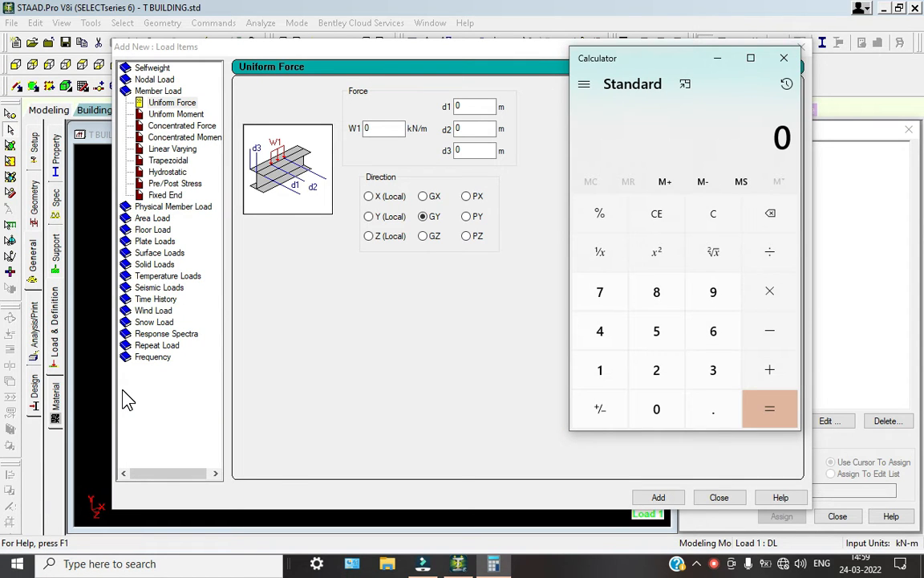
pyautogui.write('.4')
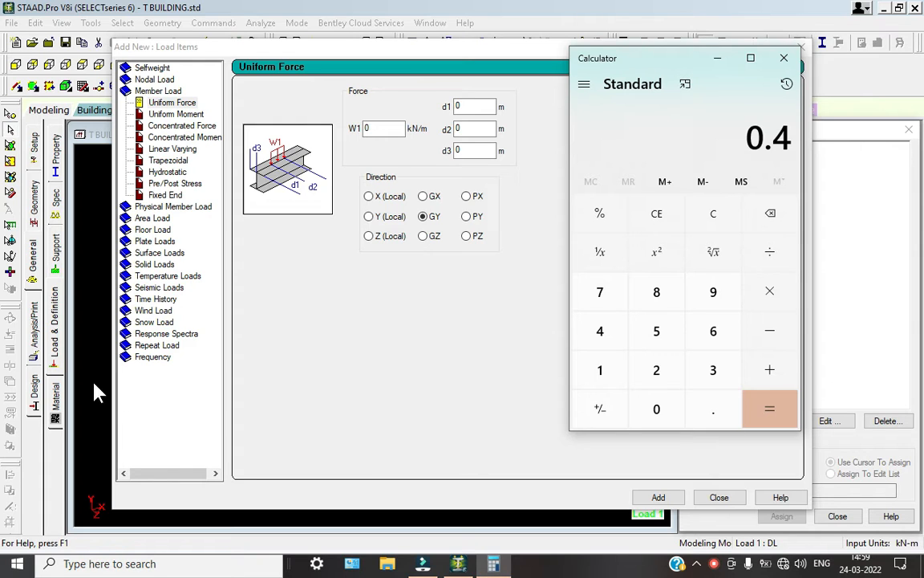
pyautogui.click(778, 294)
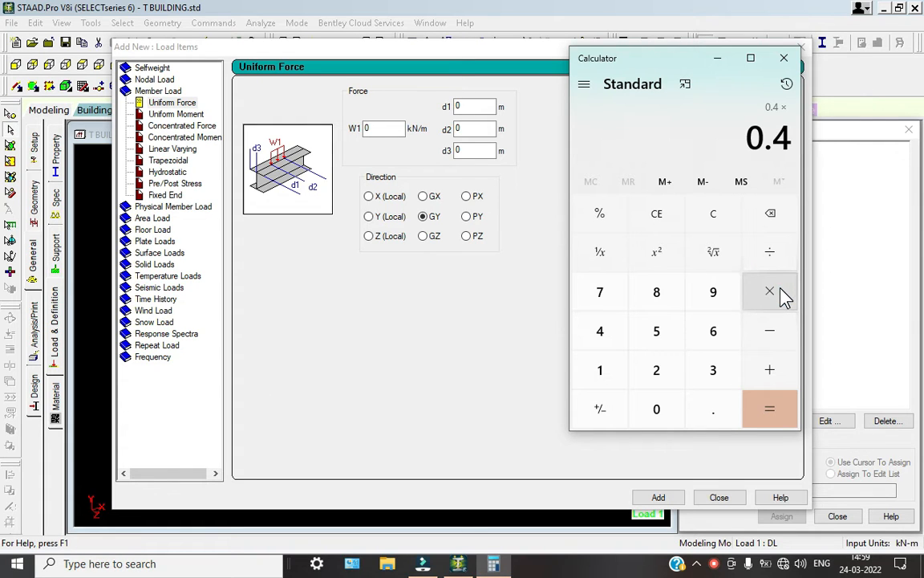
pyautogui.write('.4')
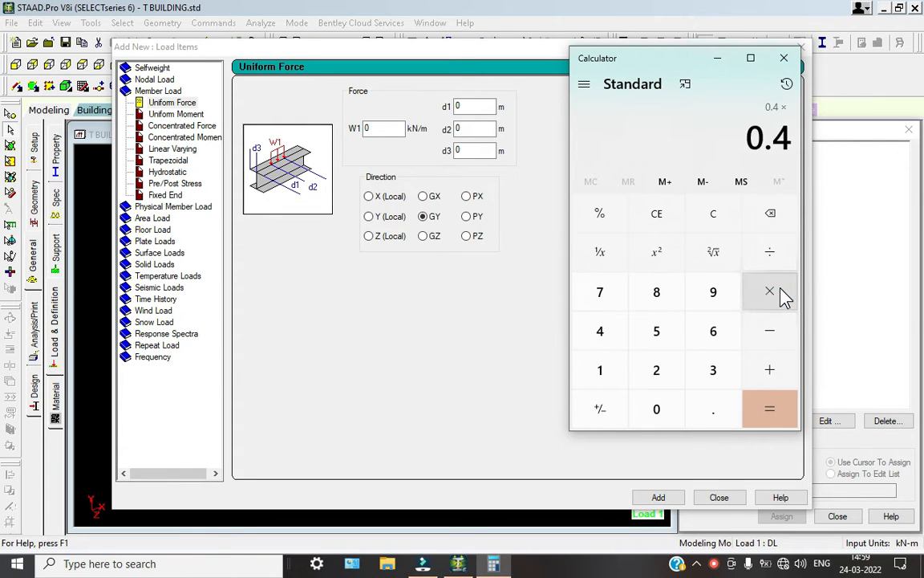
pyautogui.click(781, 289)
pyautogui.write('25')
pyautogui.press('Return')
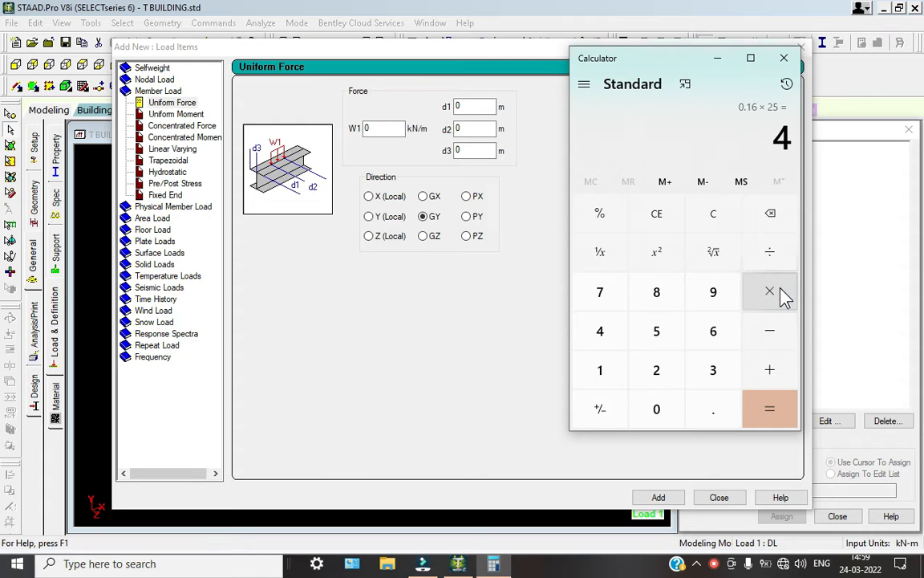
# Add a uniform force of -4 kN/m in the GY direction to load case 1: DL.
pyautogui.click(377, 129)
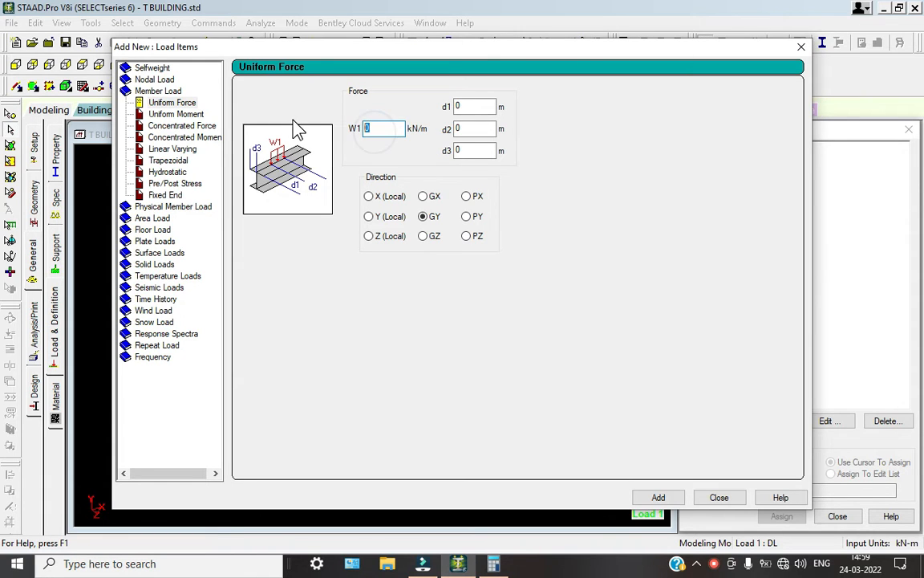
pyautogui.click(681, 500)
pyautogui.click(718, 562)
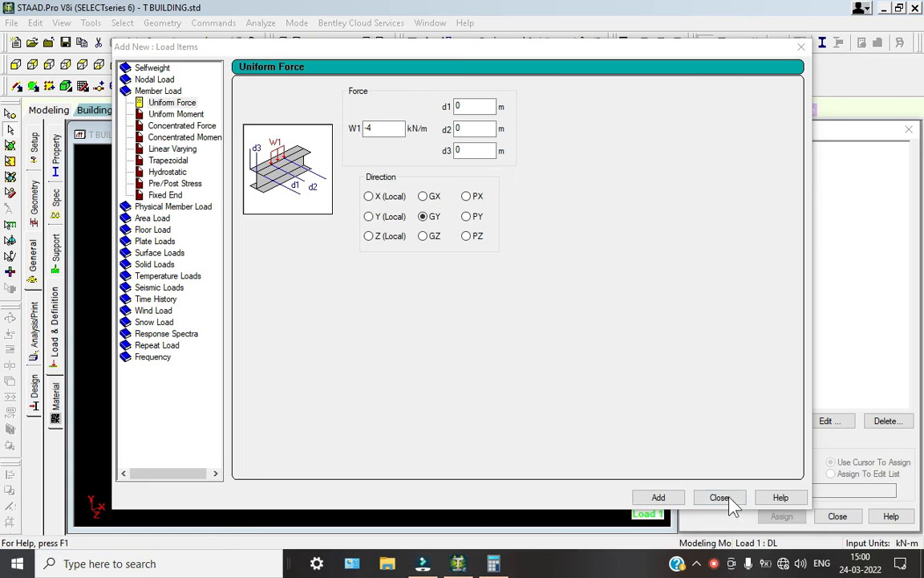
# Compute 0.3 × 0.3 × 25 in Calculator and add a uniform GY force of -2.25 kN/m to the DL load case.
pyautogui.click(495, 566)
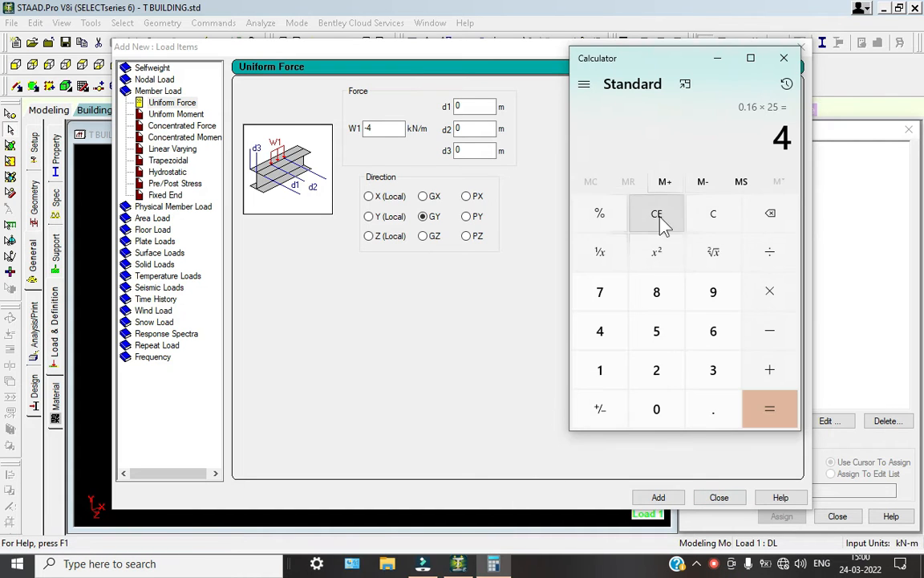
pyautogui.click(714, 215)
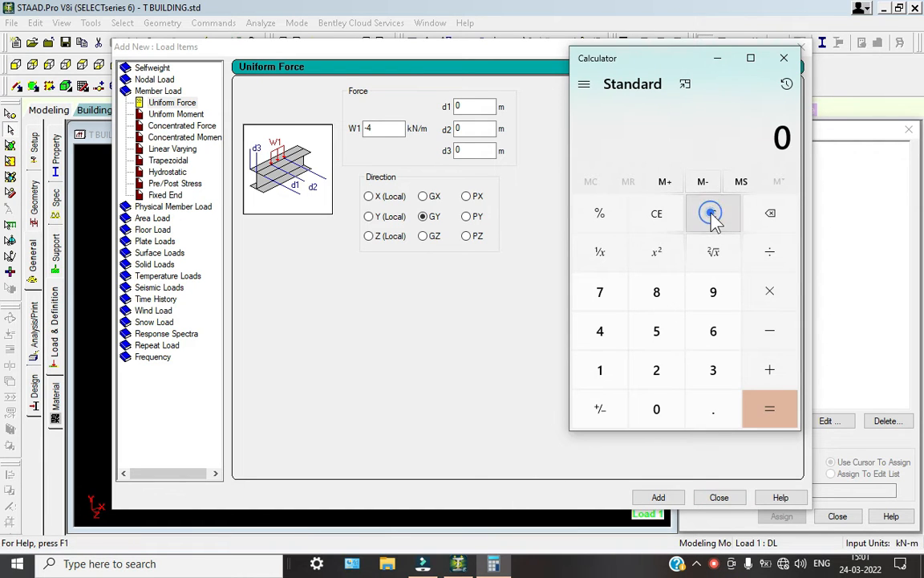
pyautogui.write('.3')
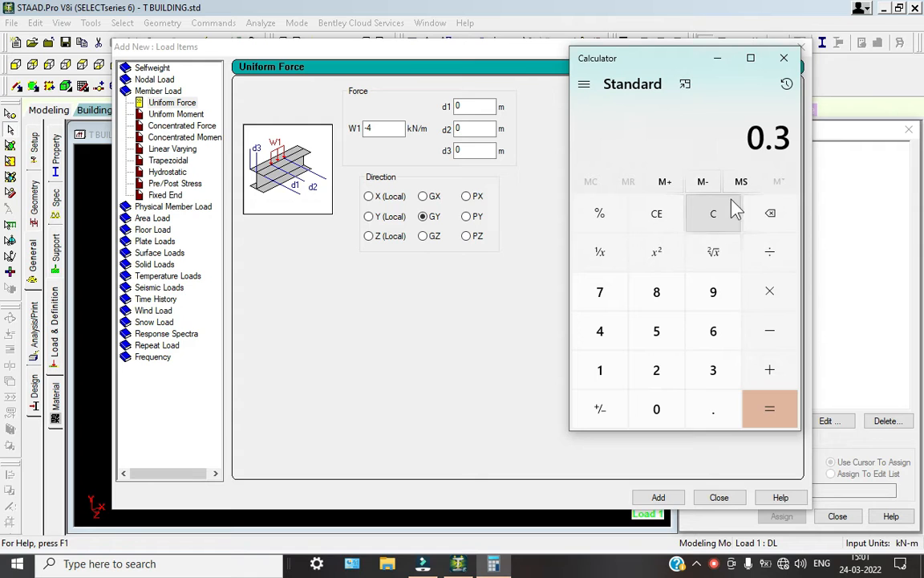
pyautogui.click(757, 297)
pyautogui.write('.3')
pyautogui.click(784, 297)
pyautogui.write('2')
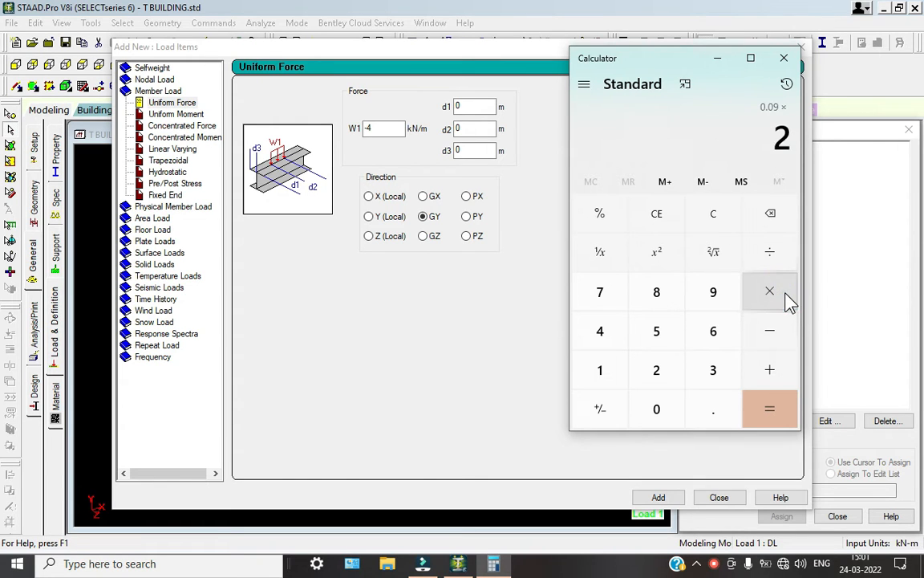
pyautogui.write('5')
pyautogui.click(790, 411)
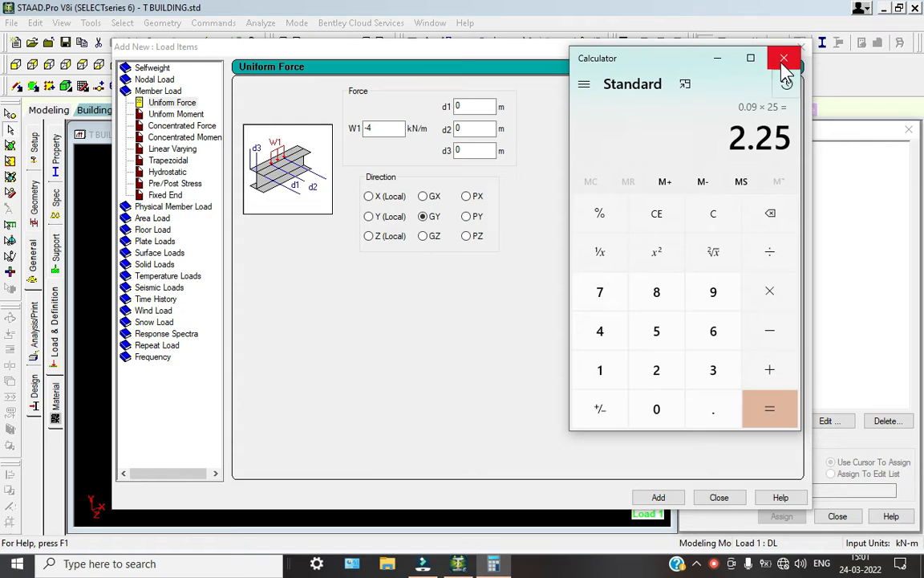
pyautogui.click(399, 129)
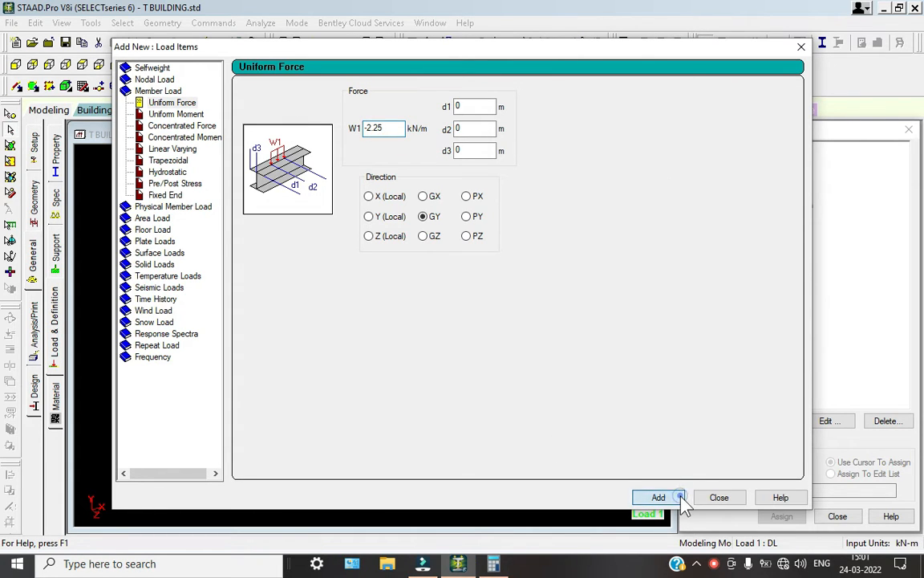
# Compute 0.125 × 25 in Calculator, then close it.
pyautogui.click(499, 564)
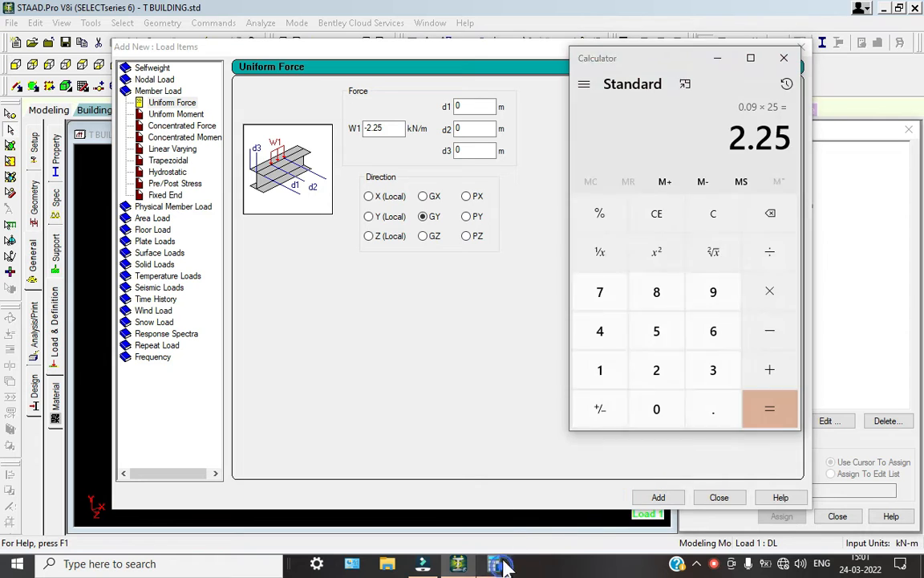
pyautogui.click(721, 223)
pyautogui.write('.125')
pyautogui.click(779, 287)
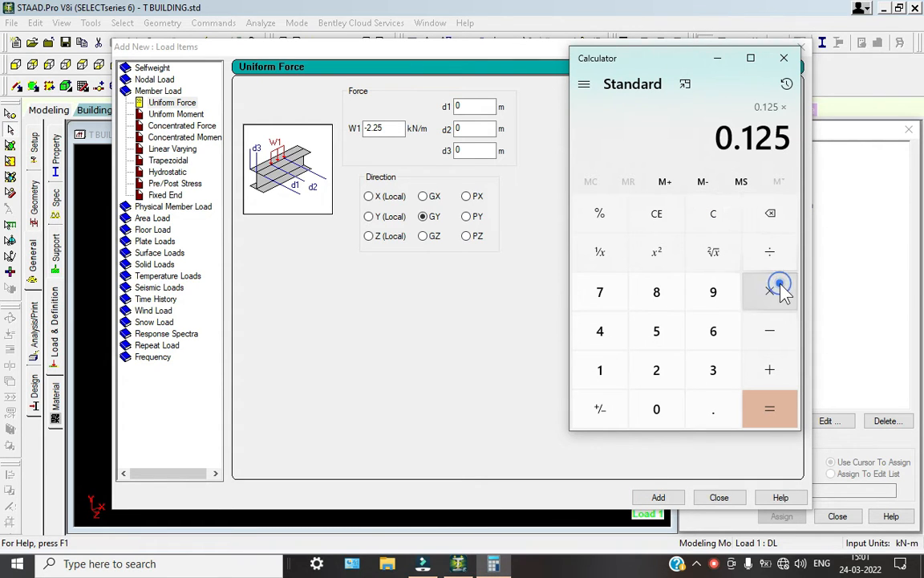
pyautogui.write('25')
pyautogui.press('Return')
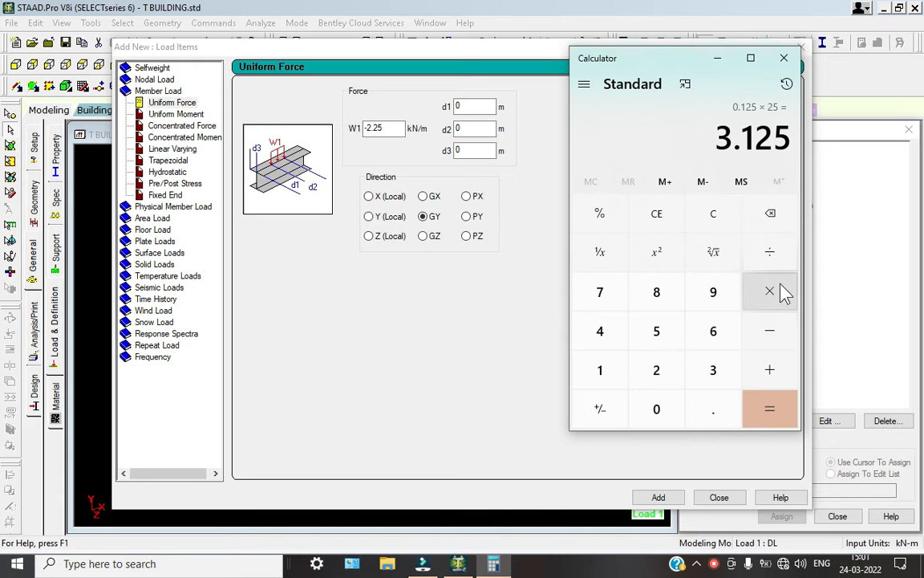
pyautogui.click(783, 59)
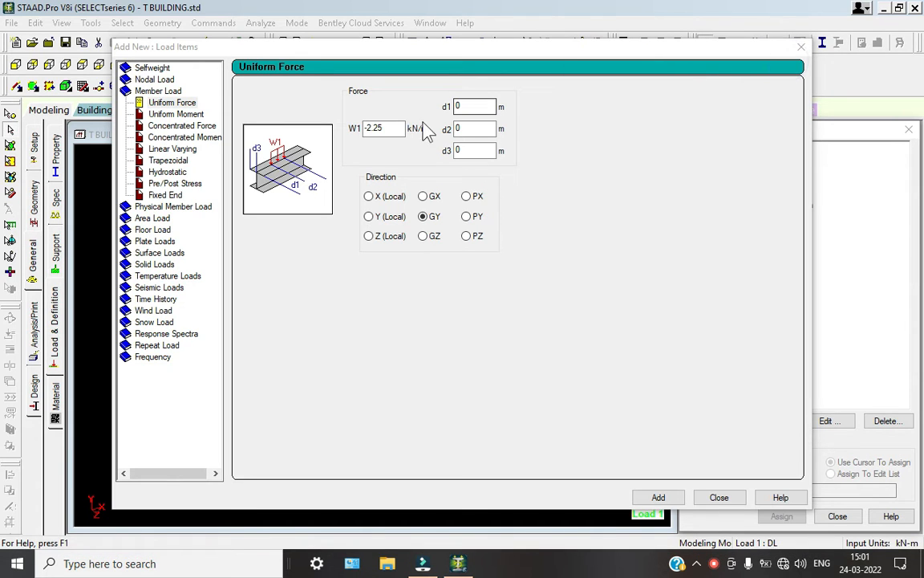
# Add a uniform force of -3.125 kN/m in the GY direction to load case 1: DL and finish adding load items.
pyautogui.doubleClick(400, 128)
pyautogui.write('-3')
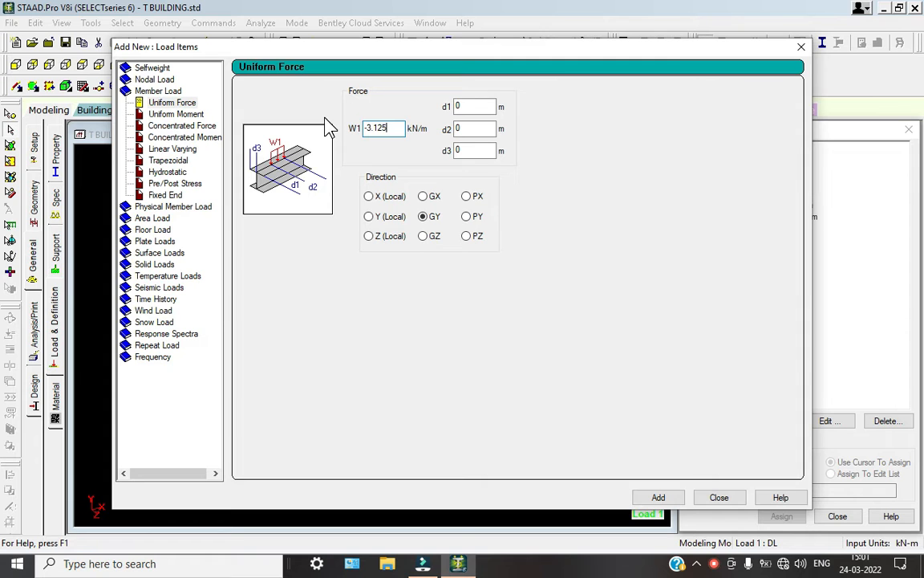
pyautogui.moveTo(592, 48); pyautogui.dragTo(437, 44)
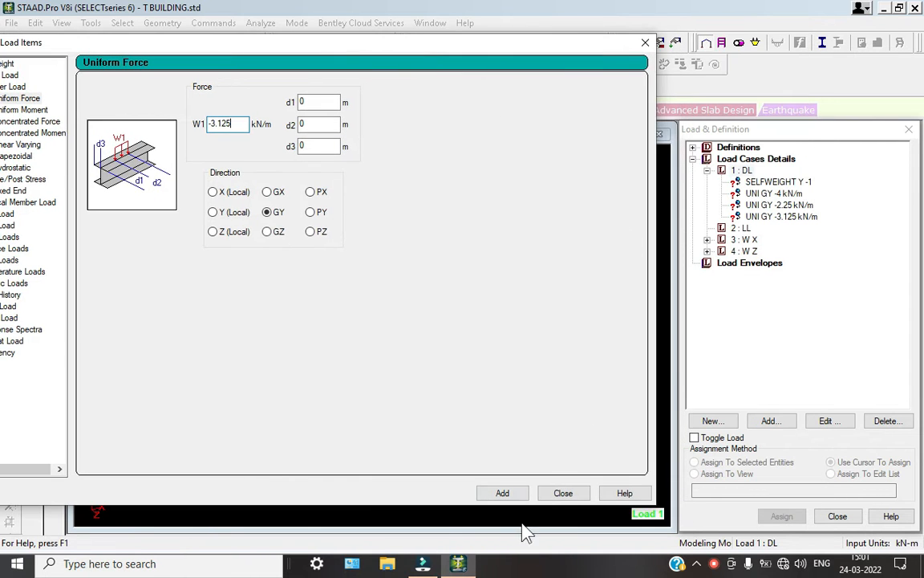
pyautogui.click(559, 493)
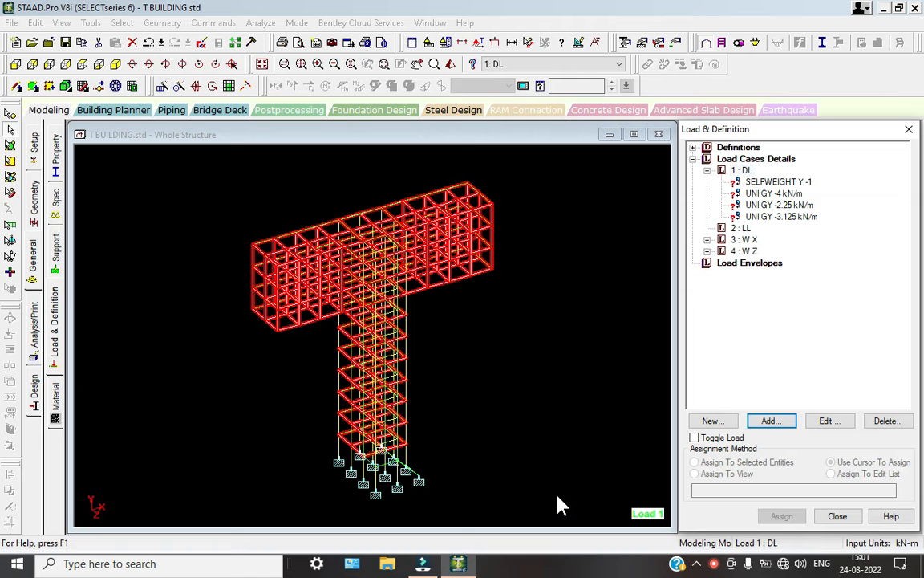
# Assign the SELFWEIGHT Y -1 load of case 1: DL to the entire structure in view.
pyautogui.click(766, 182)
pyautogui.click(730, 474)
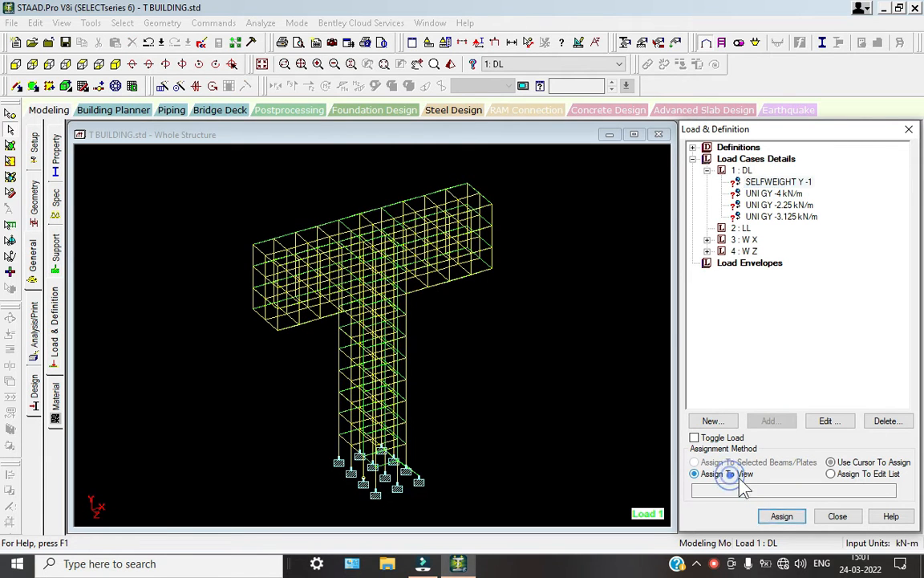
pyautogui.click(781, 516)
pyautogui.click(813, 367)
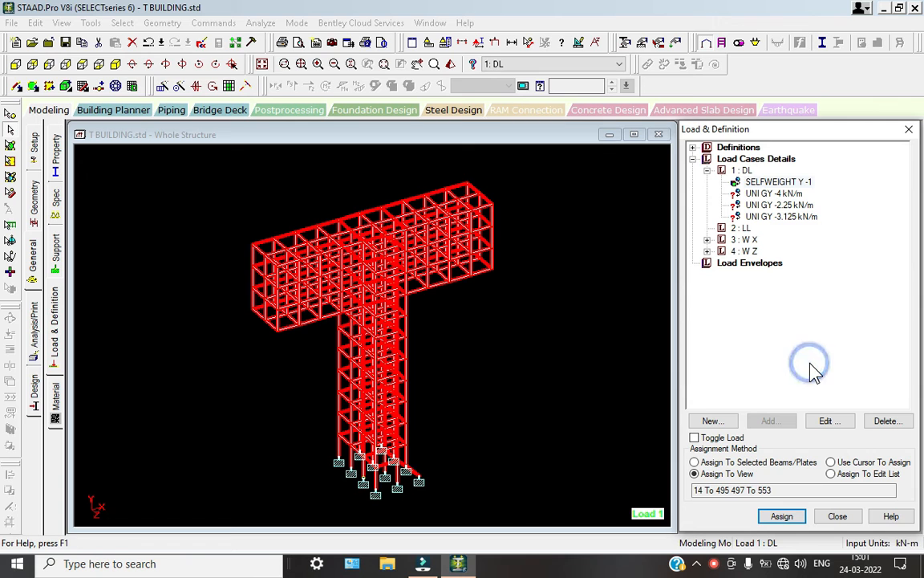
pyautogui.click(560, 313)
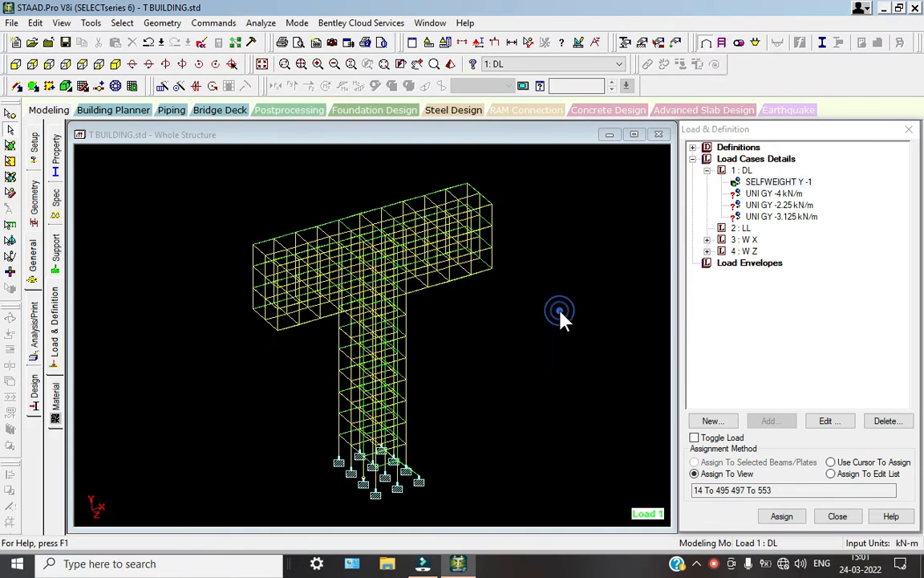
# Pick the UNI GY -4 kN/m load and select all beams parallel to Y in the front view.
pyautogui.click(773, 193)
pyautogui.click(16, 65)
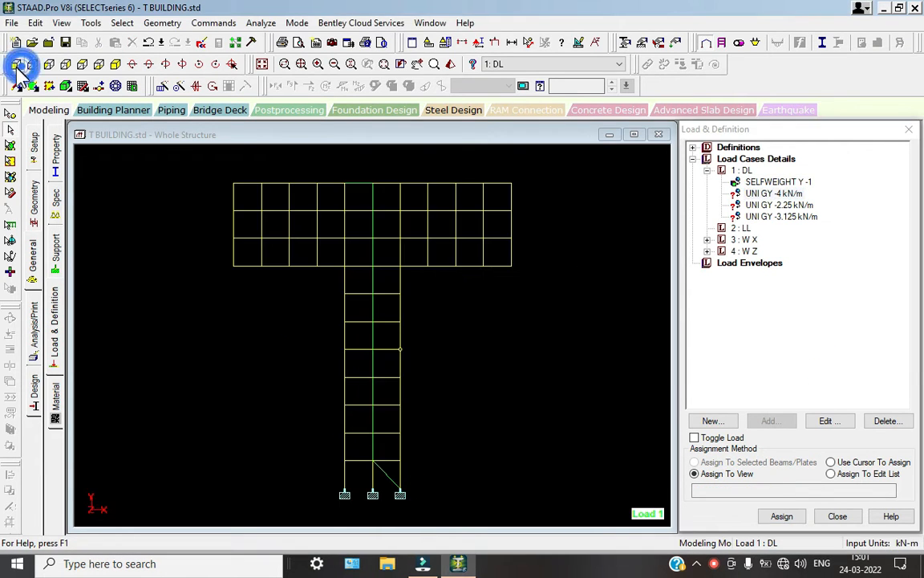
pyautogui.click(122, 22)
pyautogui.moveTo(205, 278)
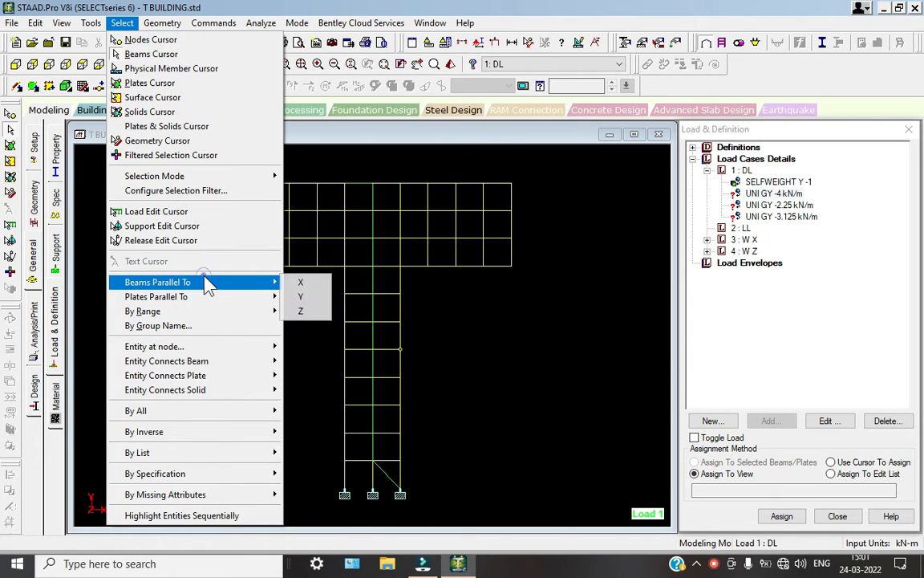
pyautogui.click(301, 296)
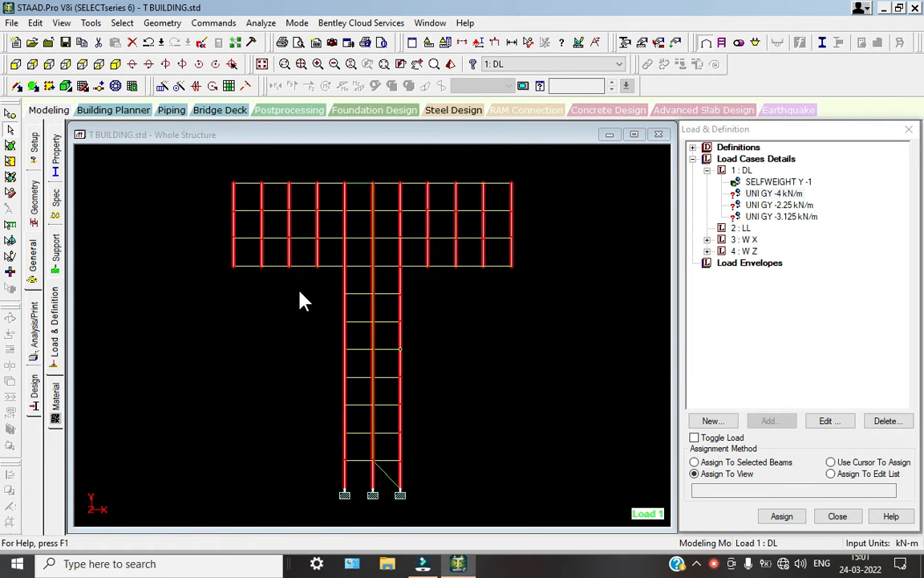
# Deselect the vertical members on the four outer gridlines of the left overhang, allowing the auto save.
pyautogui.keyDown('ctrl'); pyautogui.click(233, 244); pyautogui.keyUp('ctrl')
pyautogui.keyDown('ctrl'); pyautogui.click(234, 187); pyautogui.keyUp('ctrl')
pyautogui.keyDown('ctrl'); pyautogui.click(252, 185); pyautogui.keyUp('ctrl')
pyautogui.keyDown('ctrl'); pyautogui.click(262, 195); pyautogui.keyUp('ctrl')
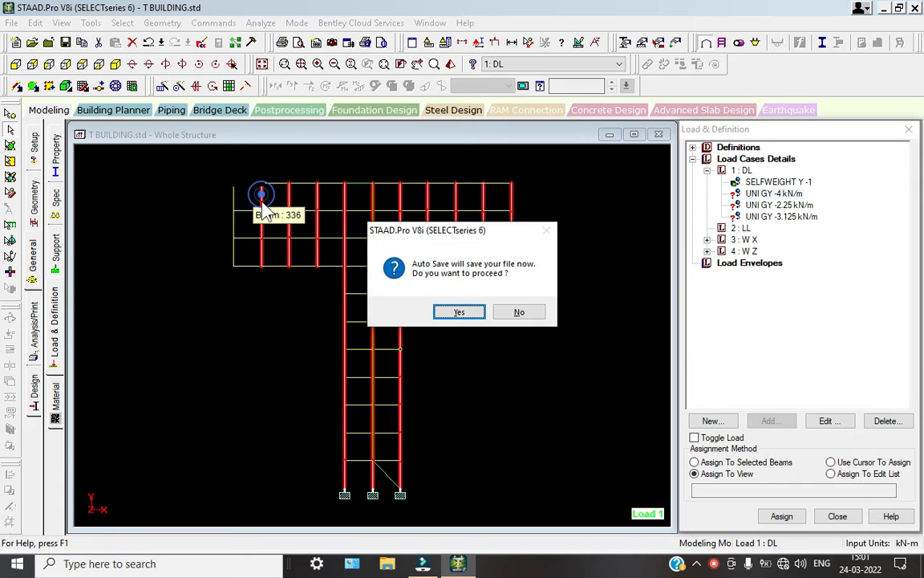
pyautogui.click(441, 310)
pyautogui.click(384, 301)
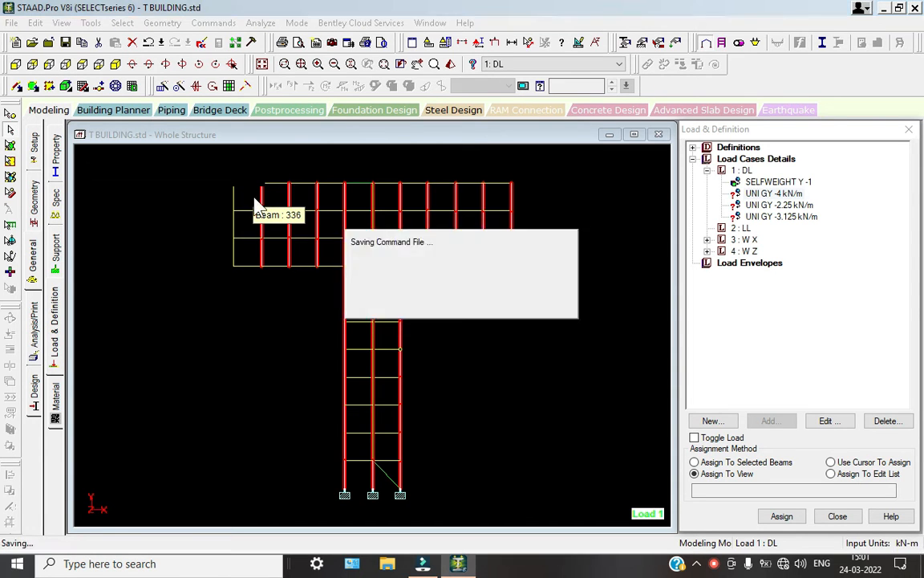
pyautogui.keyDown('ctrl'); pyautogui.click(262, 199); pyautogui.keyUp('ctrl')
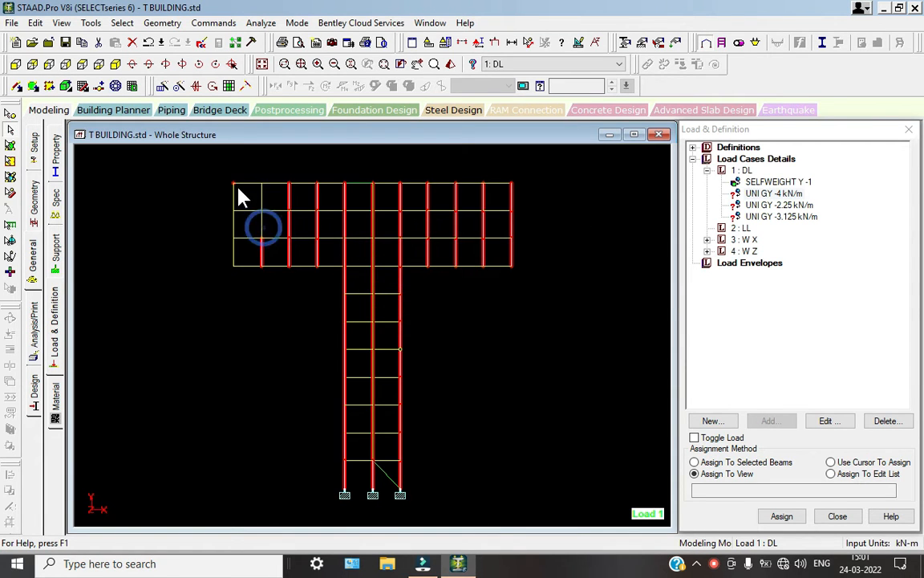
pyautogui.keyDown('ctrl'); pyautogui.click(233, 185); pyautogui.keyUp('ctrl')
pyautogui.keyDown('ctrl'); pyautogui.click(233, 195); pyautogui.keyUp('ctrl')
pyautogui.keyDown('ctrl'); pyautogui.click(263, 256); pyautogui.keyUp('ctrl')
pyautogui.keyDown('ctrl'); pyautogui.click(289, 192); pyautogui.keyUp('ctrl')
pyautogui.keyDown('ctrl'); pyautogui.click(290, 251); pyautogui.keyUp('ctrl')
pyautogui.keyDown('ctrl'); pyautogui.click(317, 192); pyautogui.keyUp('ctrl')
pyautogui.keyDown('ctrl'); pyautogui.click(319, 226); pyautogui.keyUp('ctrl')
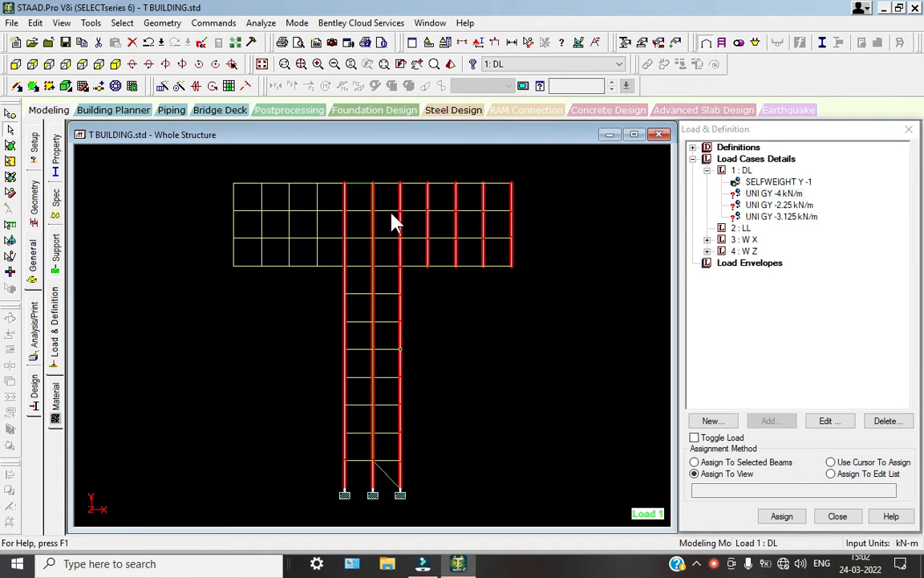
# Deselect the vertical members on the four outer gridlines of the right overhang, leaving only the central tower columns selected.
pyautogui.keyDown('ctrl'); pyautogui.click(510, 227); pyautogui.keyUp('ctrl')
pyautogui.keyDown('ctrl'); pyautogui.click(482, 222); pyautogui.keyUp('ctrl')
pyautogui.keyDown('ctrl'); pyautogui.click(479, 249); pyautogui.keyUp('ctrl')
pyautogui.keyDown('ctrl'); pyautogui.click(510, 250); pyautogui.keyUp('ctrl')
pyautogui.keyDown('ctrl'); pyautogui.click(484, 197); pyautogui.keyUp('ctrl')
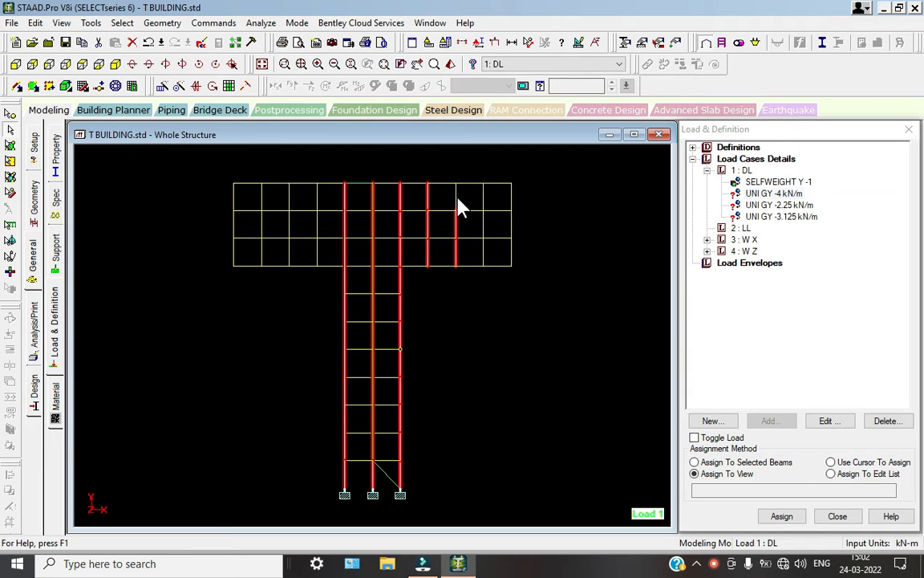
pyautogui.keyDown('ctrl'); pyautogui.click(458, 253); pyautogui.keyUp('ctrl')
pyautogui.keyDown('ctrl'); pyautogui.click(429, 254); pyautogui.keyUp('ctrl')
pyautogui.keyDown('ctrl'); pyautogui.click(428, 225); pyautogui.keyUp('ctrl')
pyautogui.keyDown('ctrl'); pyautogui.click(428, 196); pyautogui.keyUp('ctrl')
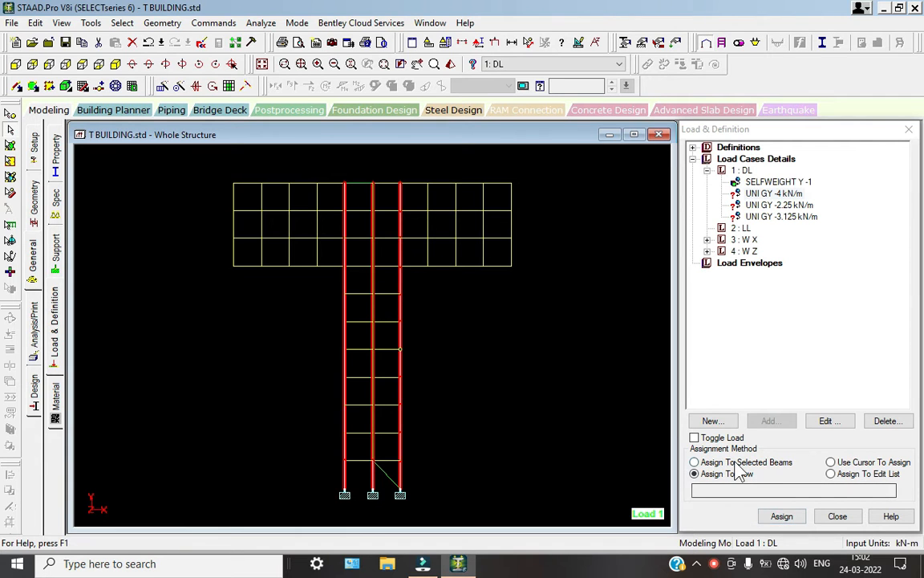
# Assign the UNI GY -4 kN/m load to the selected tower columns and clear the selection.
pyautogui.click(695, 462)
pyautogui.click(782, 515)
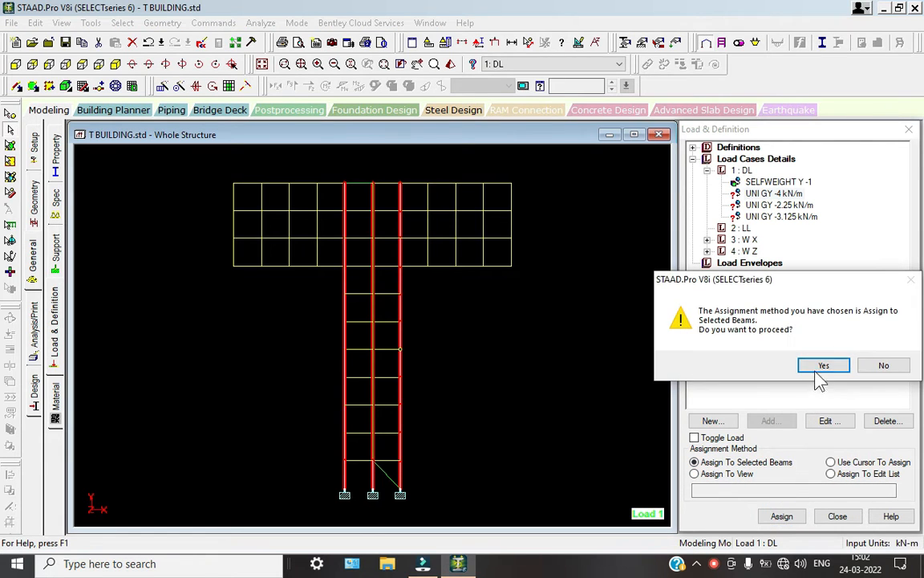
pyautogui.click(819, 371)
pyautogui.click(576, 386)
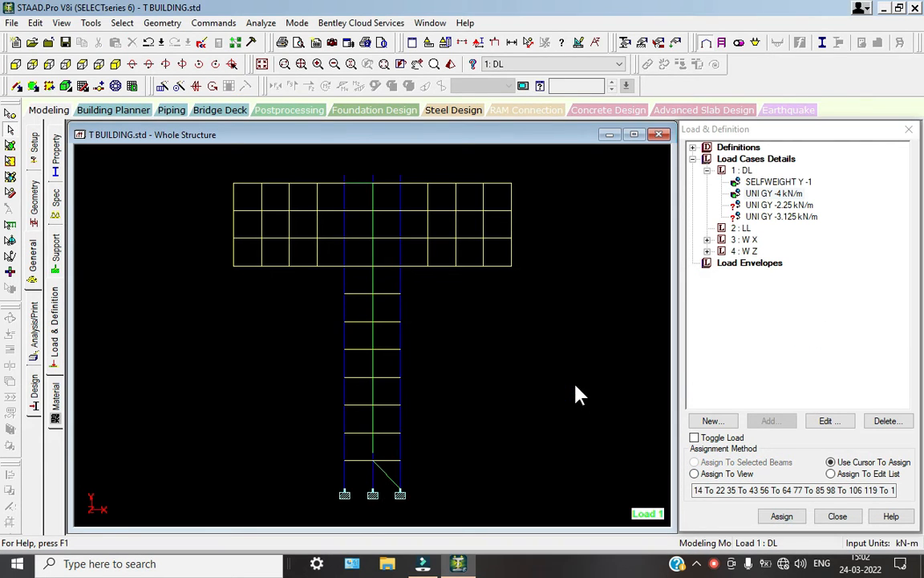
# Pick the UNI GY -2.25 kN/m load and select all beams parallel to X and Z in the isometric view.
pyautogui.click(776, 206)
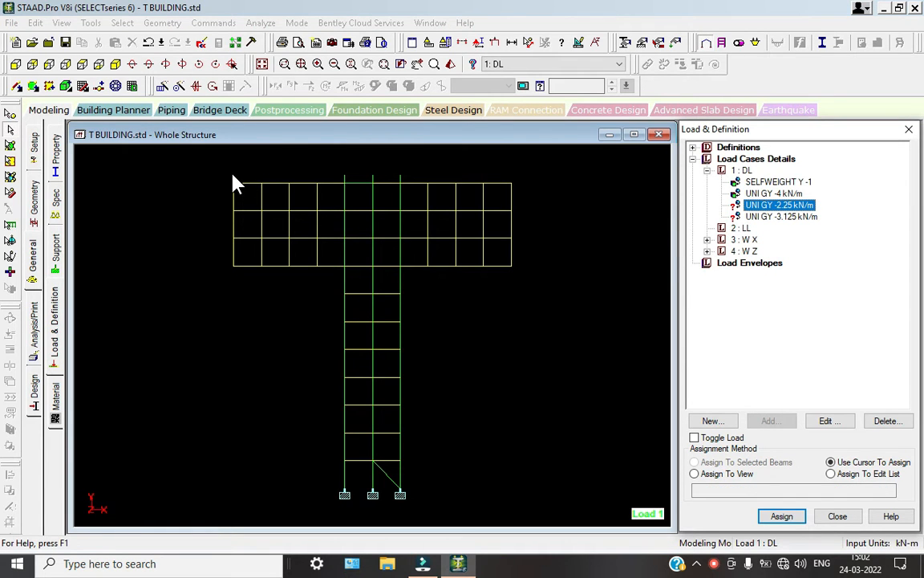
pyautogui.click(122, 23)
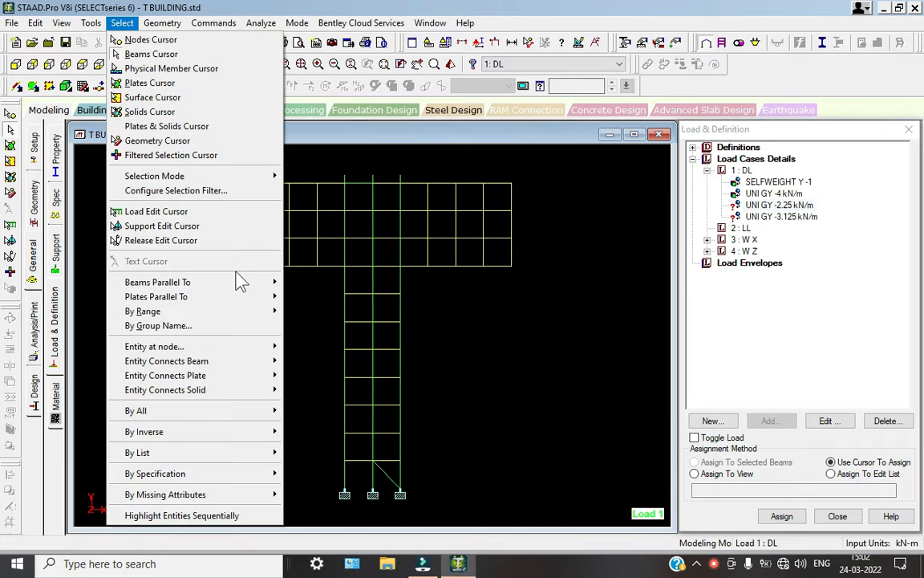
pyautogui.moveTo(275, 290)
pyautogui.click(301, 284)
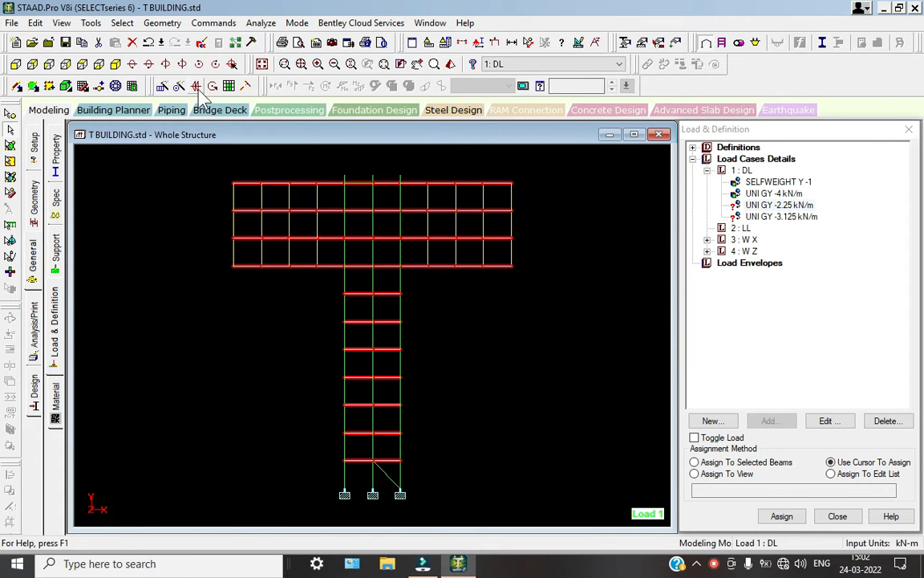
pyautogui.click(115, 65)
pyautogui.click(122, 22)
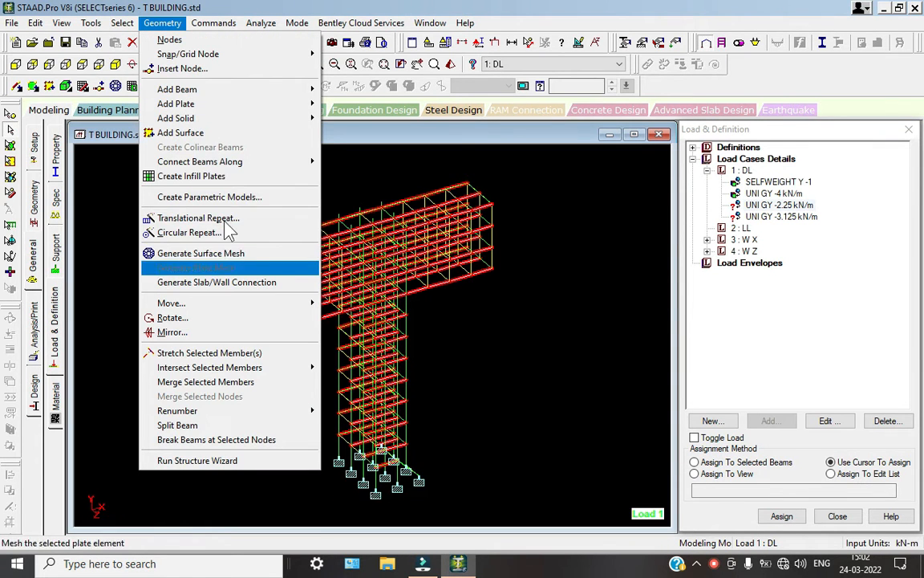
pyautogui.moveTo(90, 22)
pyautogui.moveTo(122, 23)
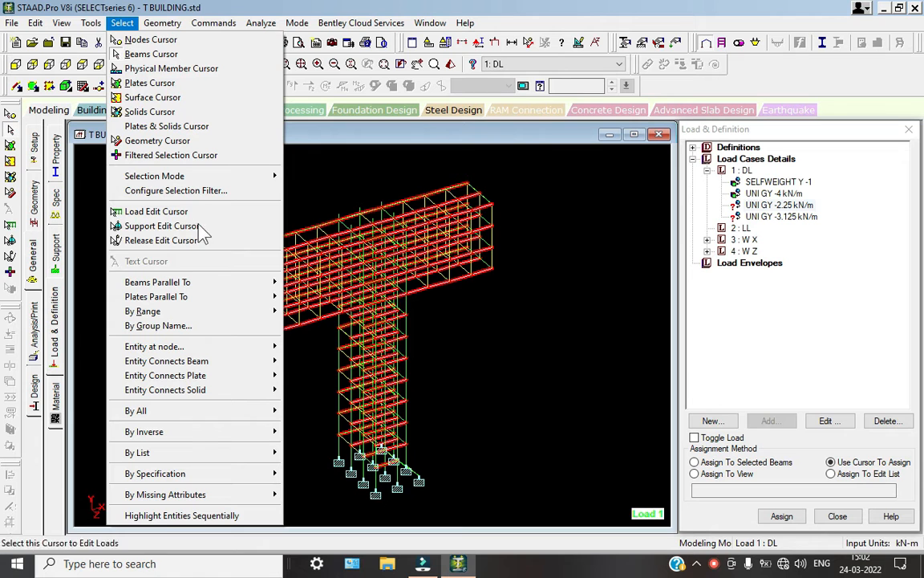
pyautogui.moveTo(226, 282)
pyautogui.click(304, 311)
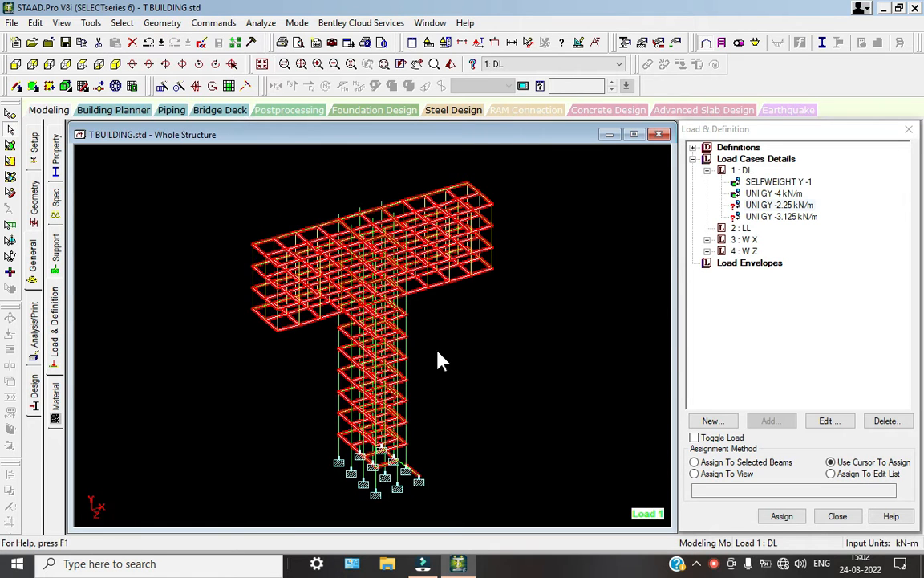
# Assign the UNI GY -2.25 kN/m load to the selected horizontal beams.
pyautogui.click(694, 462)
pyautogui.click(782, 516)
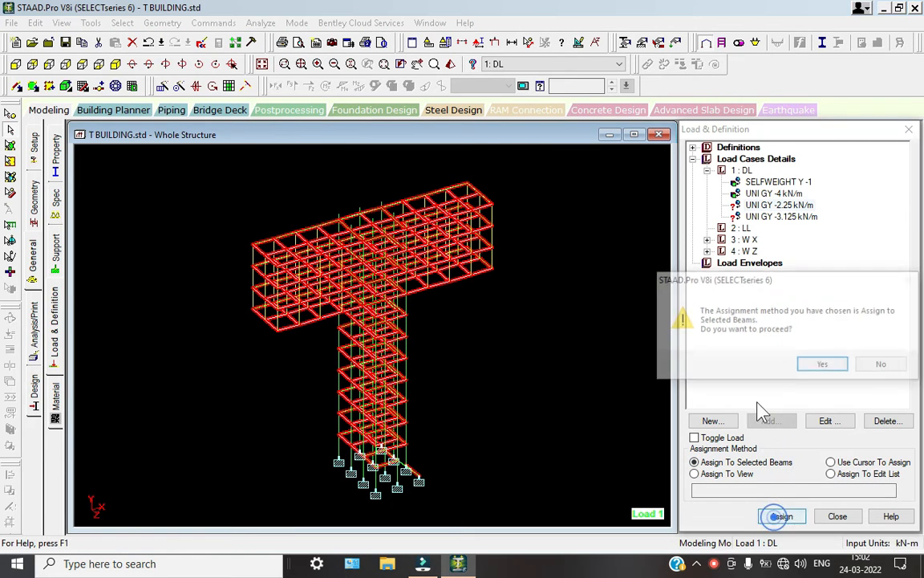
pyautogui.click(818, 370)
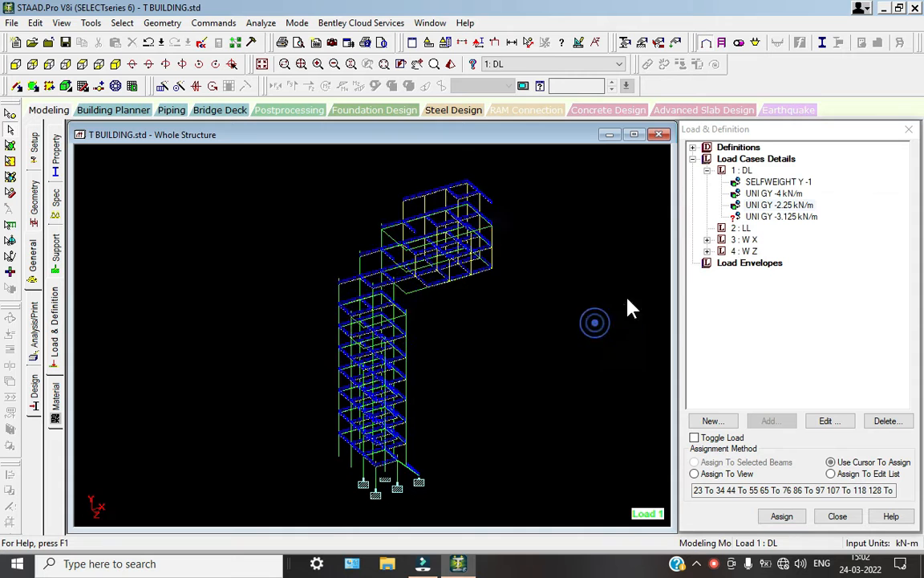
pyautogui.click(750, 217)
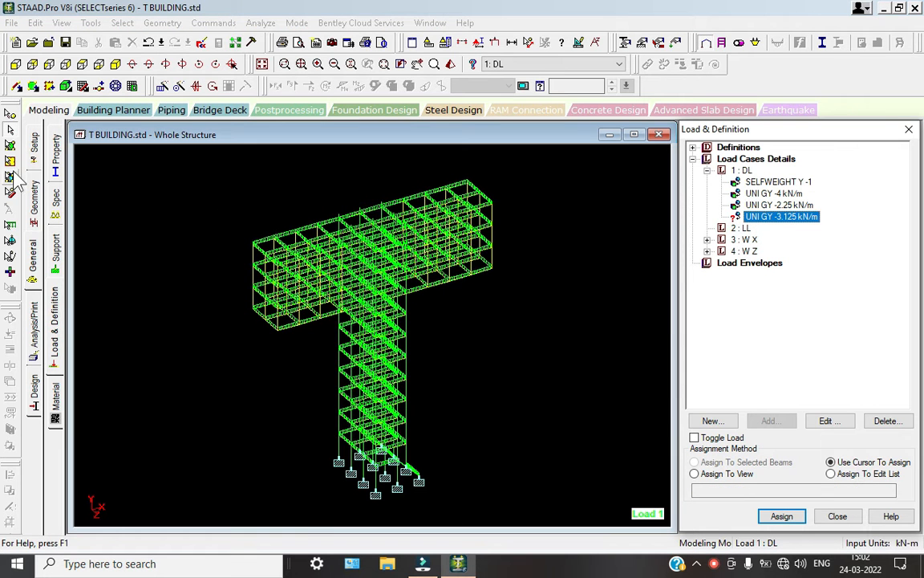
pyautogui.click(10, 147)
pyautogui.moveTo(185, 152); pyautogui.dragTo(566, 498)
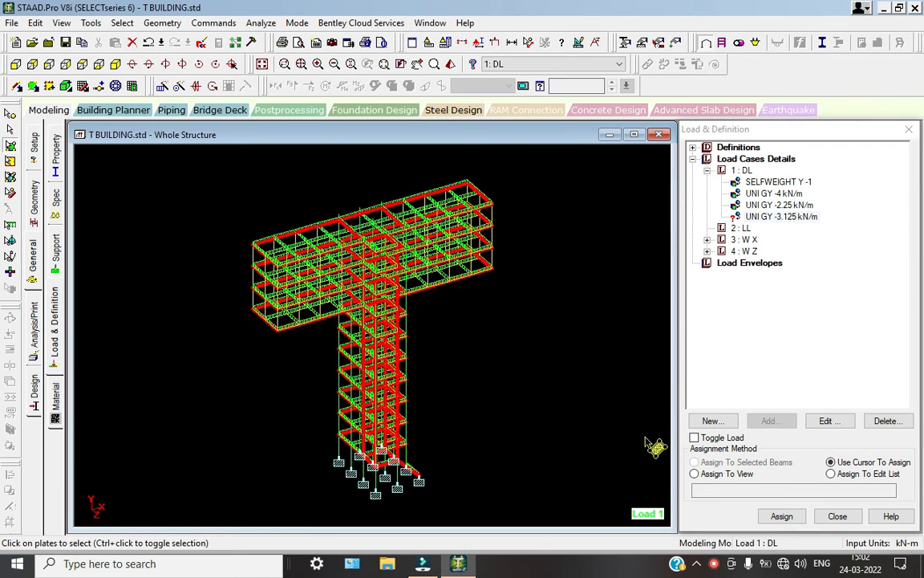
pyautogui.click(570, 405)
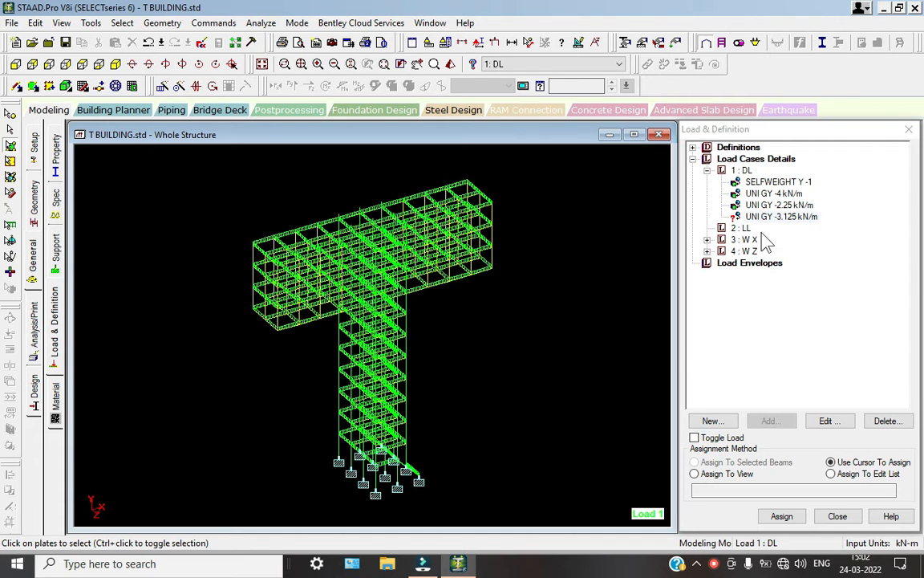
# Assign the UNI GY -3.125 kN/m load to the entire view.
pyautogui.click(780, 217)
pyautogui.click(694, 473)
pyautogui.click(780, 518)
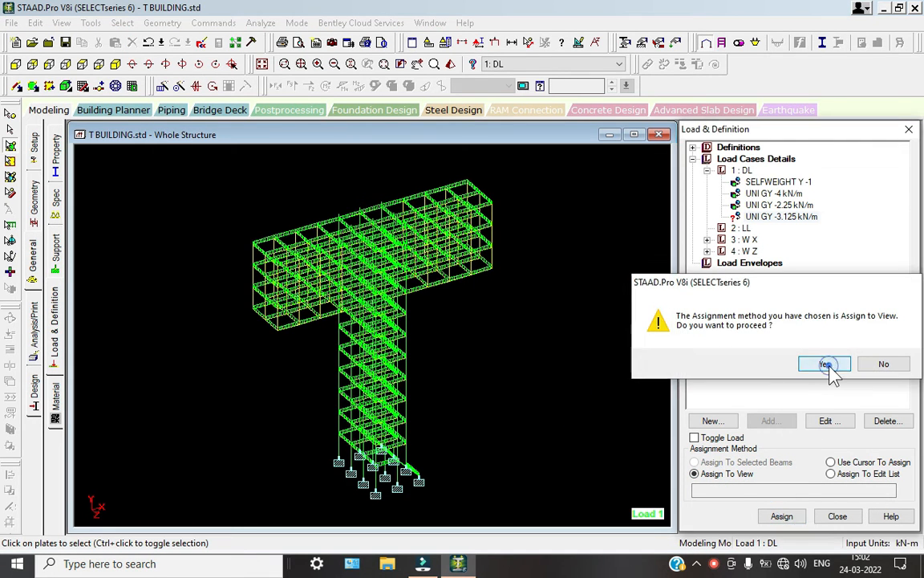
pyautogui.click(825, 365)
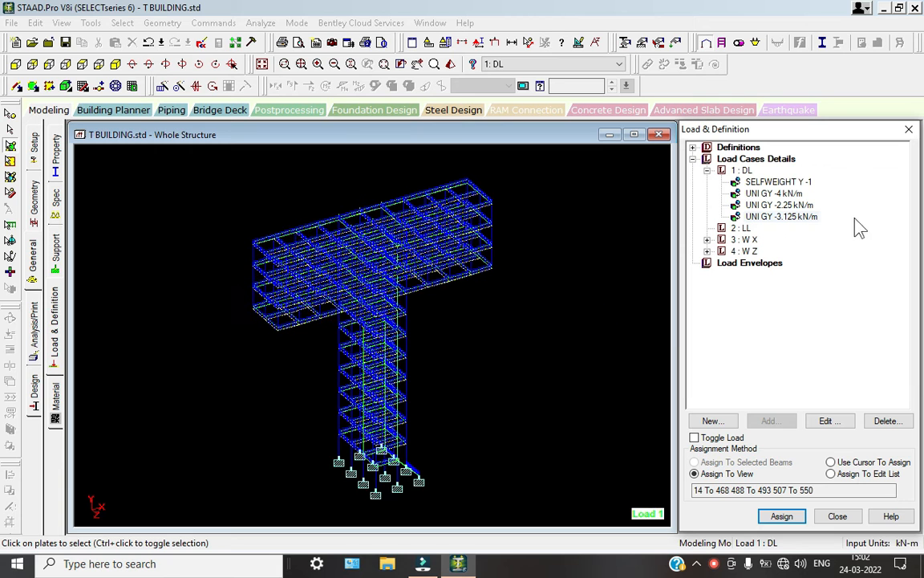
# Replace the UNI GY -3.125 kN/m load in case 1: DL with a full-plate pressure of -3.125 kN/m2 in the GY direction.
pyautogui.click(792, 217)
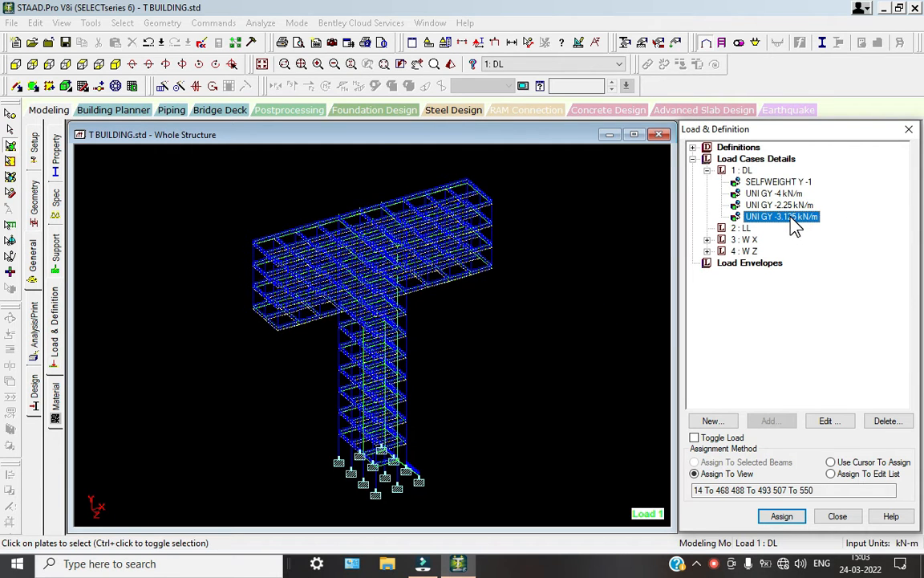
pyautogui.press('Delete')
pyautogui.click(741, 170)
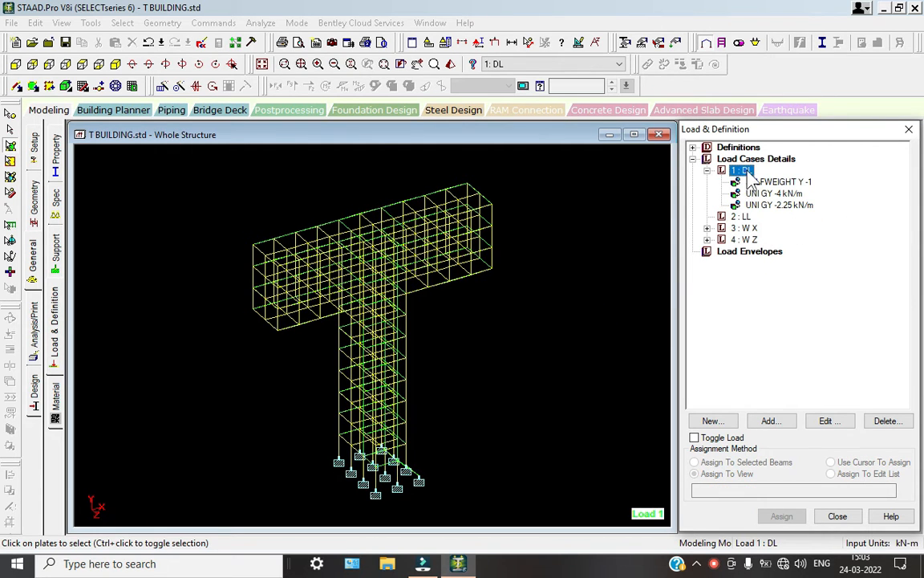
pyautogui.click(772, 420)
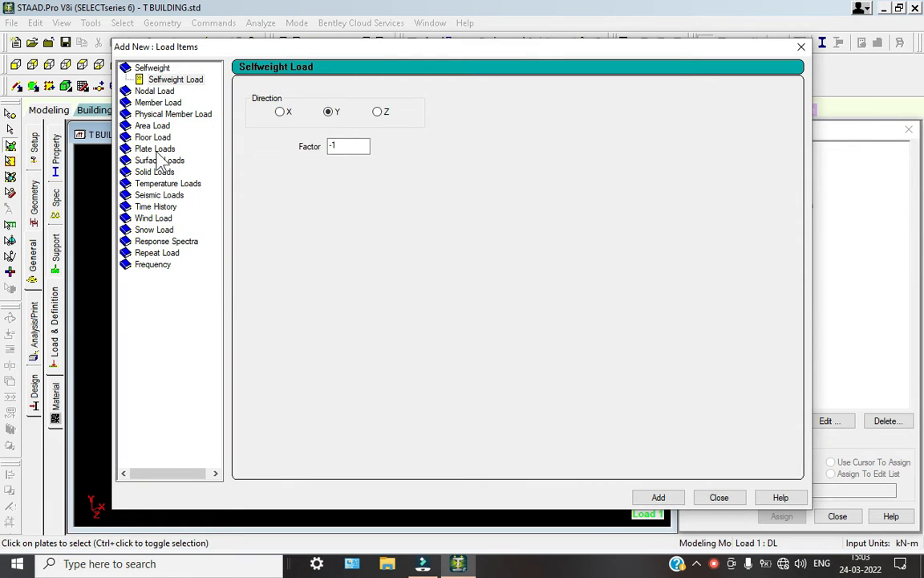
pyautogui.click(156, 149)
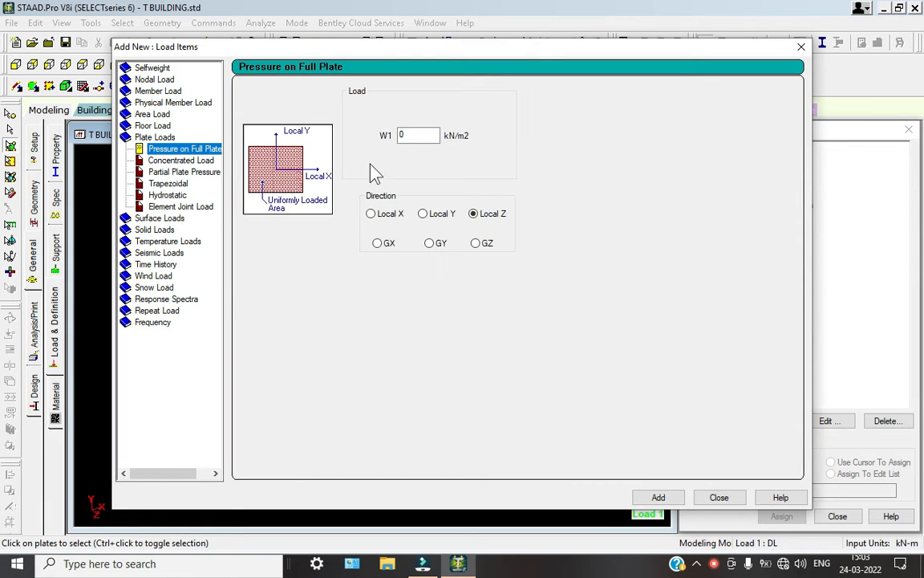
pyautogui.doubleClick(407, 135)
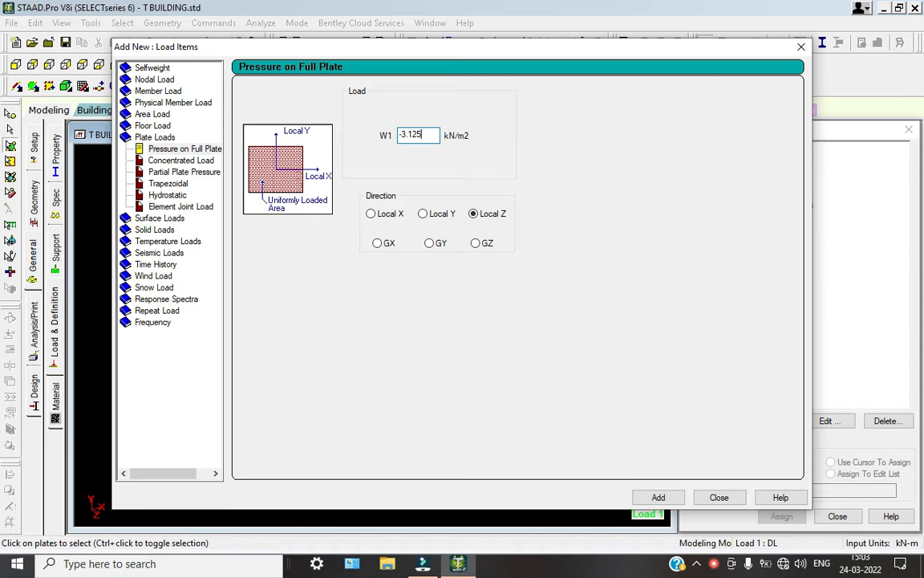
pyautogui.click(430, 243)
pyautogui.click(669, 496)
pyautogui.click(714, 498)
# Assign the PR GY -3.125 kN/m2 plate pressure to all selected plates of the structure.
pyautogui.click(772, 206)
pyautogui.click(766, 217)
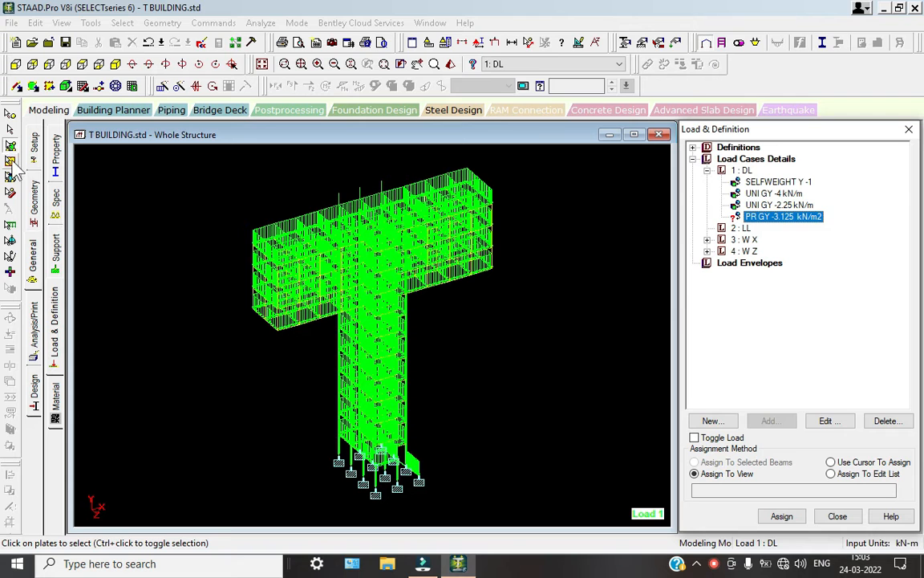
pyautogui.click(162, 160)
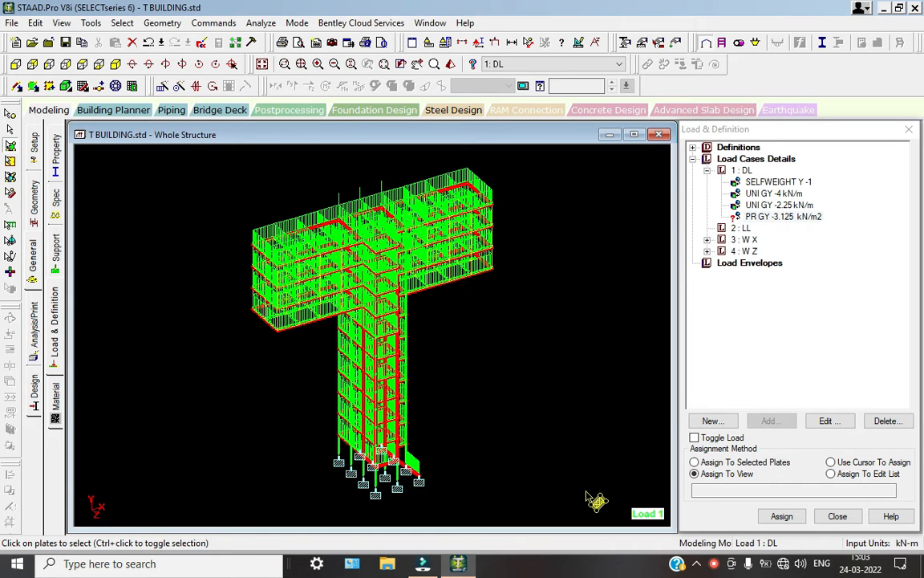
pyautogui.click(704, 463)
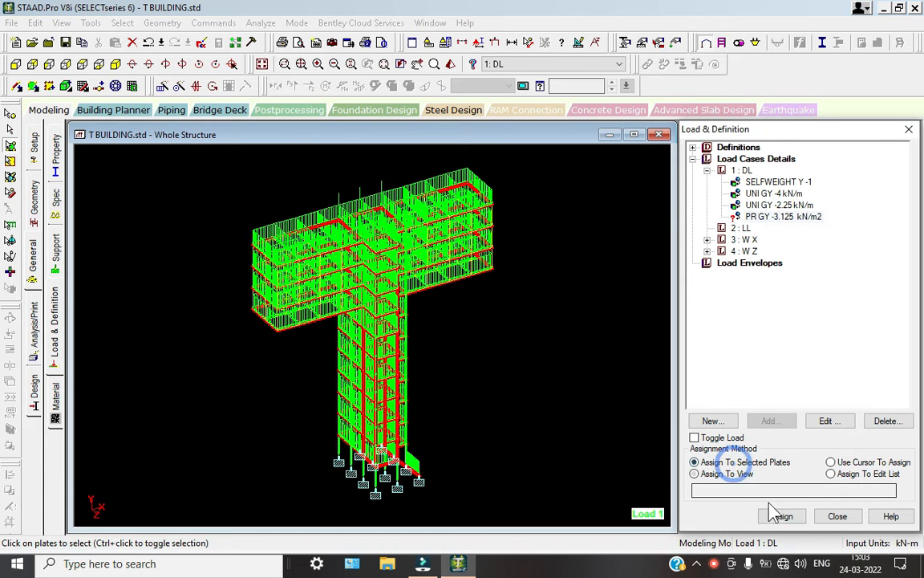
pyautogui.click(780, 516)
pyautogui.click(824, 366)
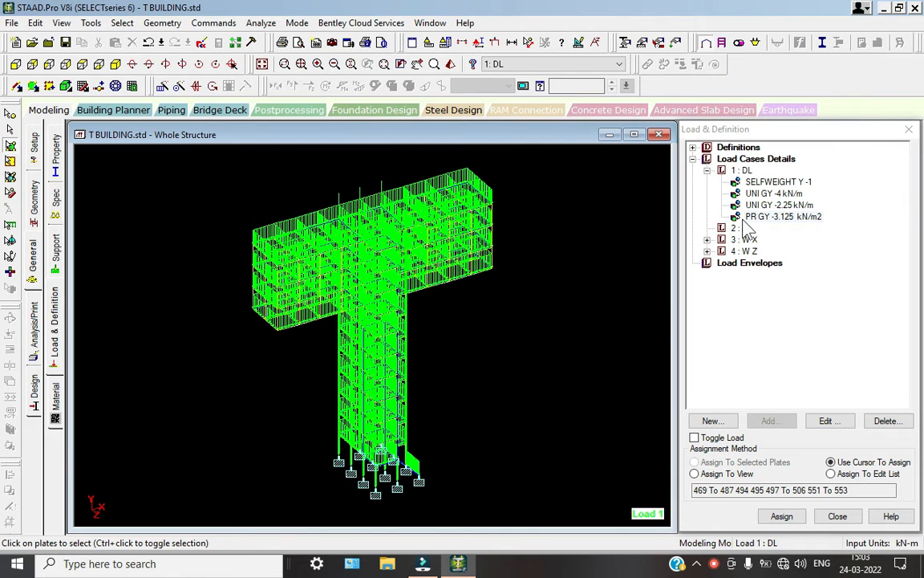
# Add a Global Y floor load of -3 kN/m2 with a Y range of 0 to 30 m to case 2: LL.
pyautogui.click(744, 227)
pyautogui.click(775, 422)
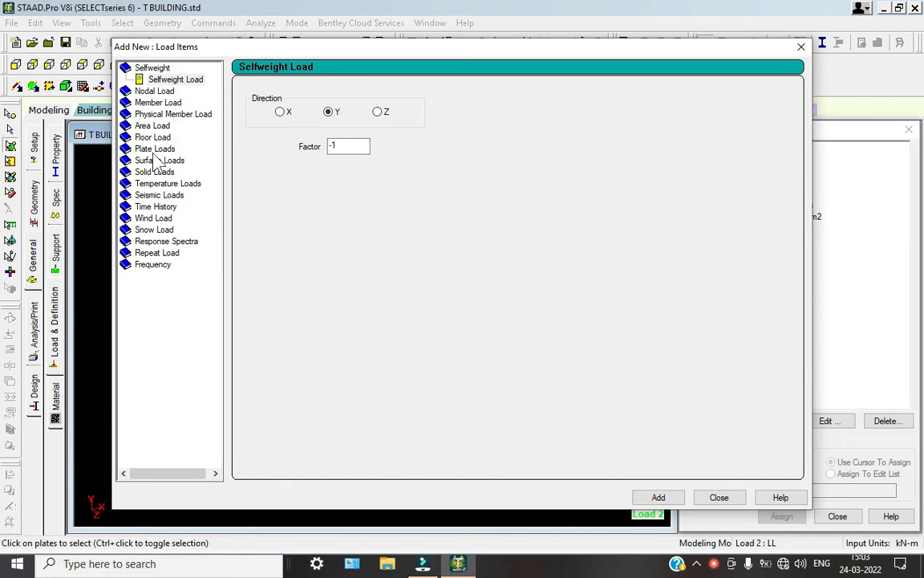
pyautogui.click(153, 137)
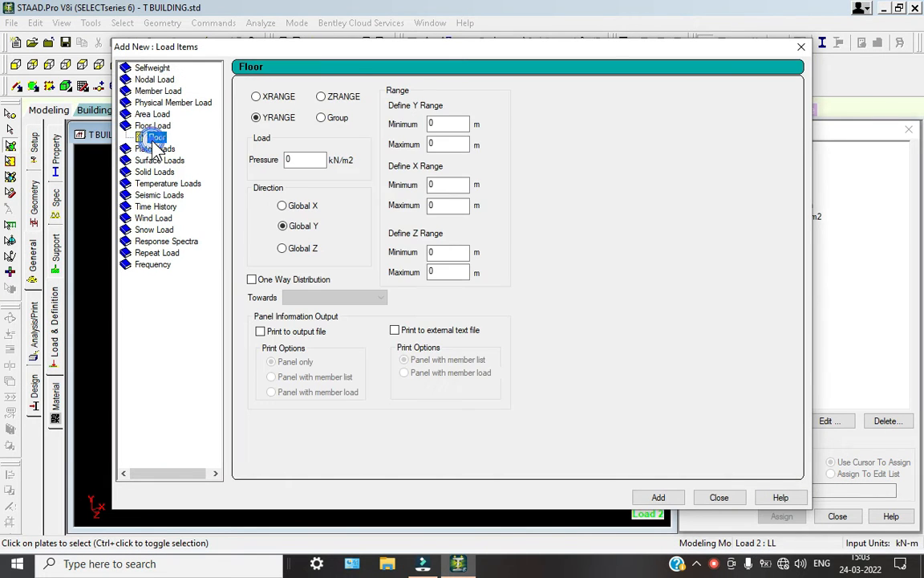
pyautogui.moveTo(318, 161); pyautogui.dragTo(275, 168)
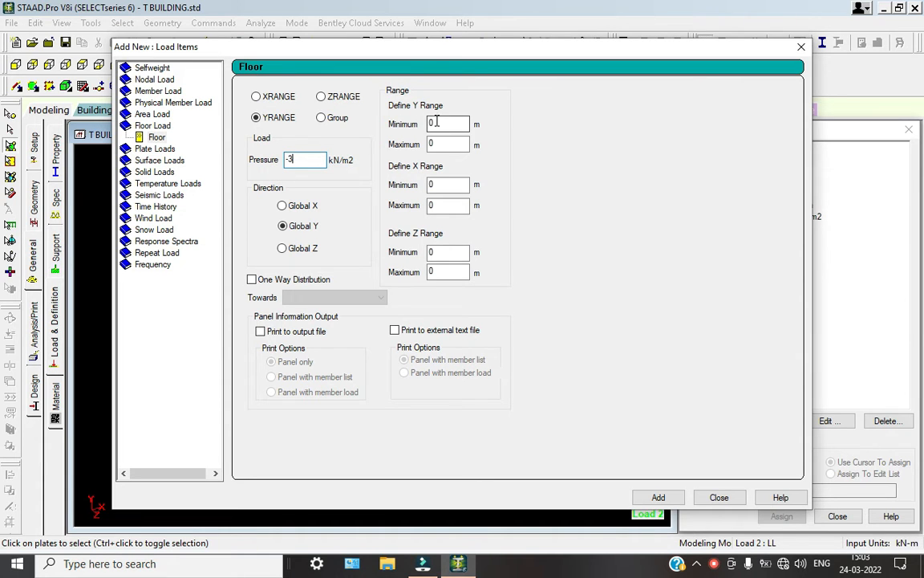
pyautogui.click(448, 142)
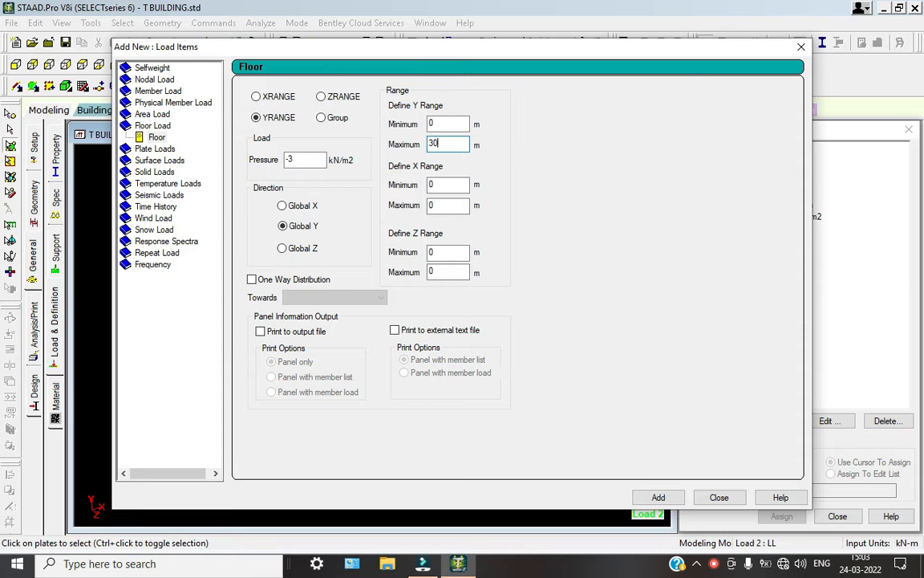
pyautogui.click(659, 497)
pyautogui.click(721, 498)
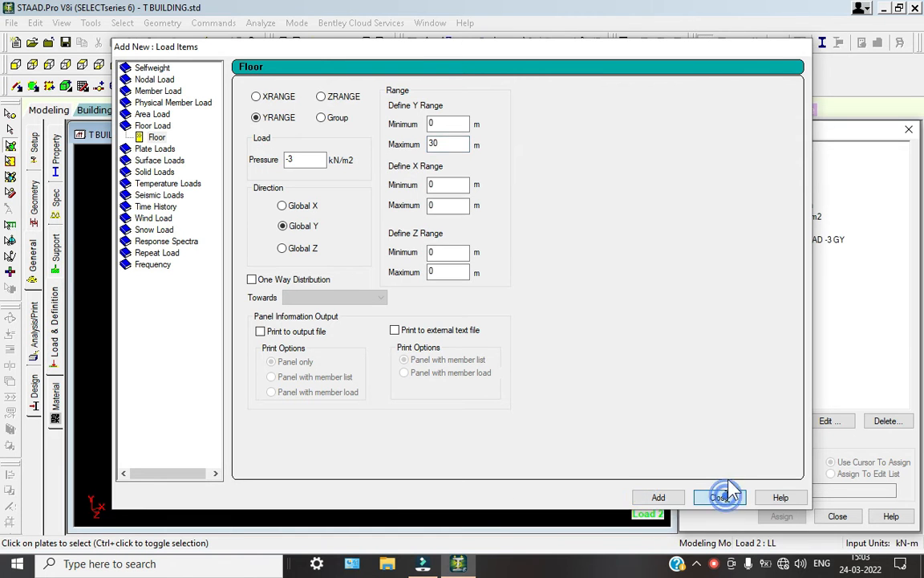
pyautogui.click(794, 240)
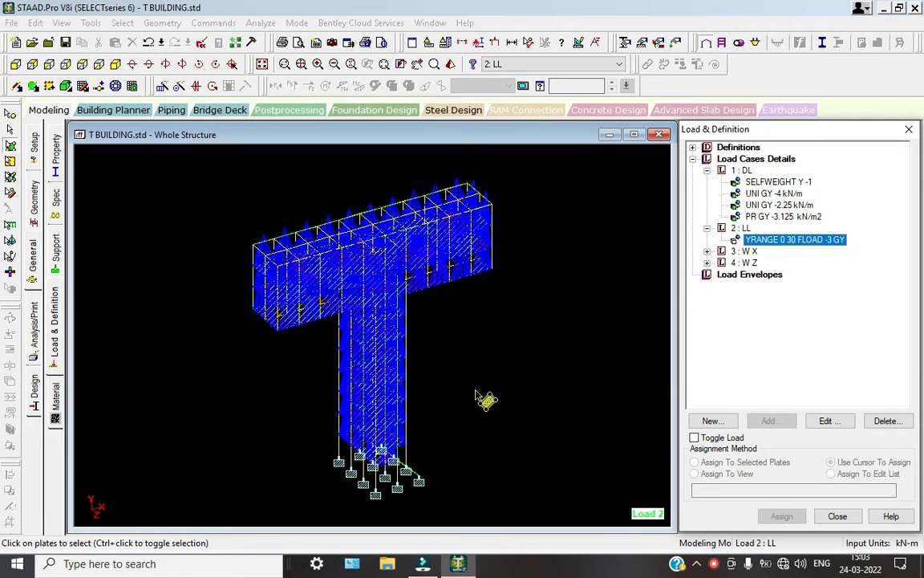
pyautogui.click(498, 385)
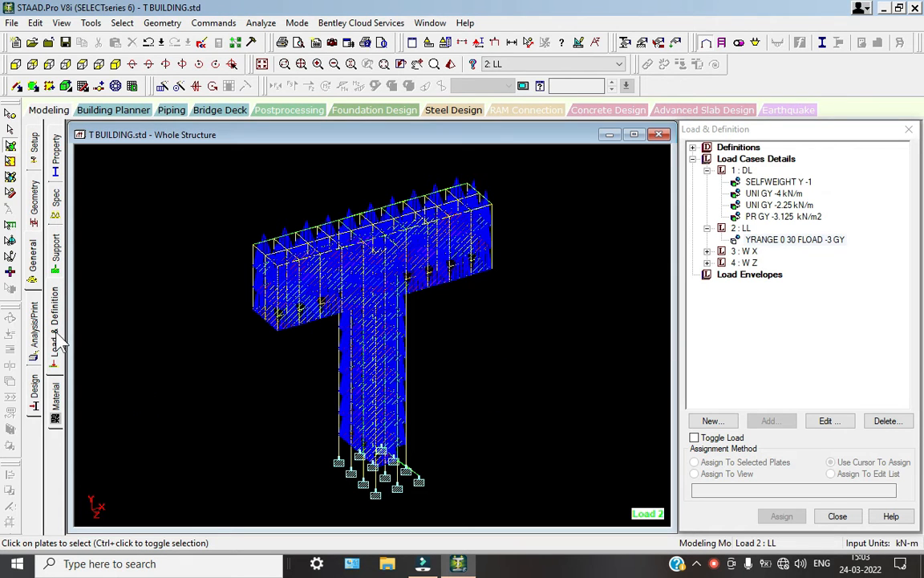
# Select the beams that have no section property and examine where they are in the structure.
pyautogui.rightClick(164, 319)
pyautogui.click(125, 23)
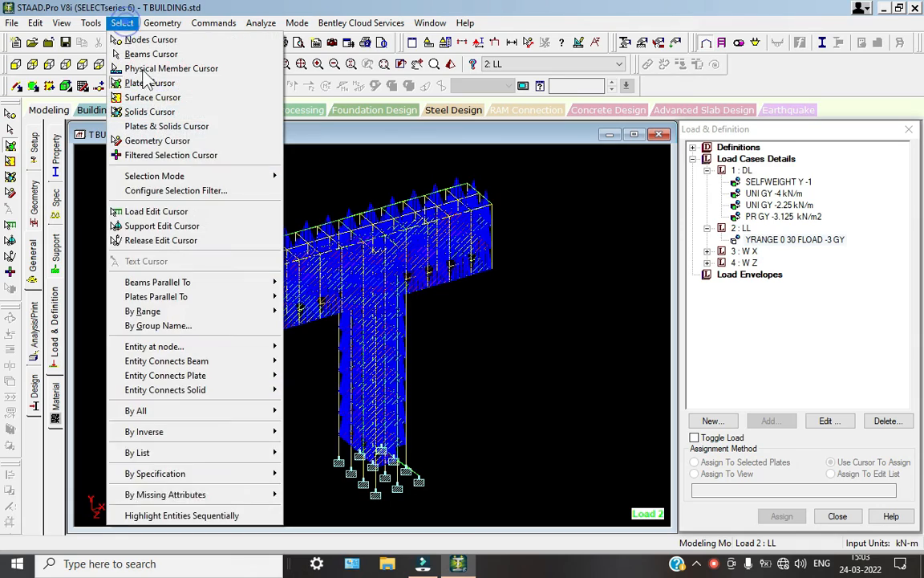
pyautogui.click(247, 495)
pyautogui.click(300, 496)
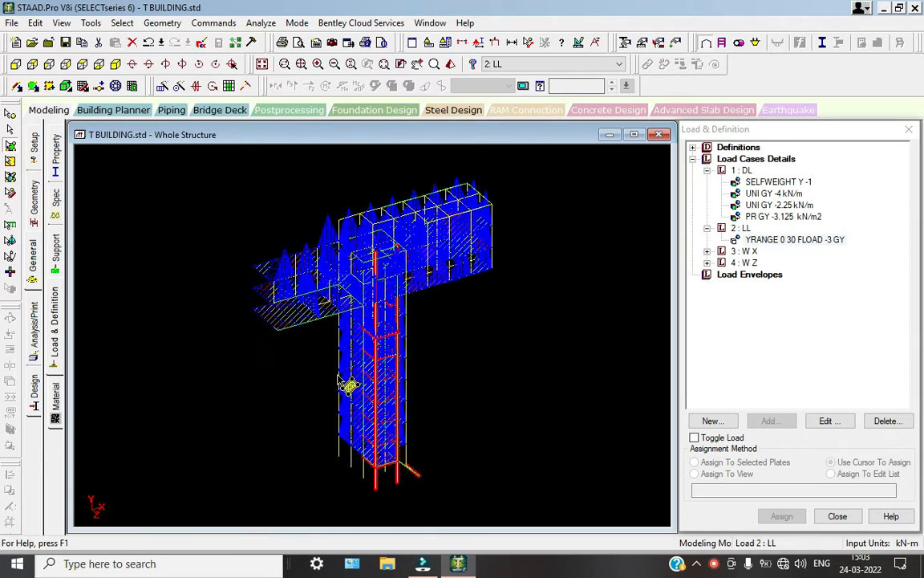
pyautogui.scroll(4, 344, 442)
pyautogui.scroll(1, 403, 303)
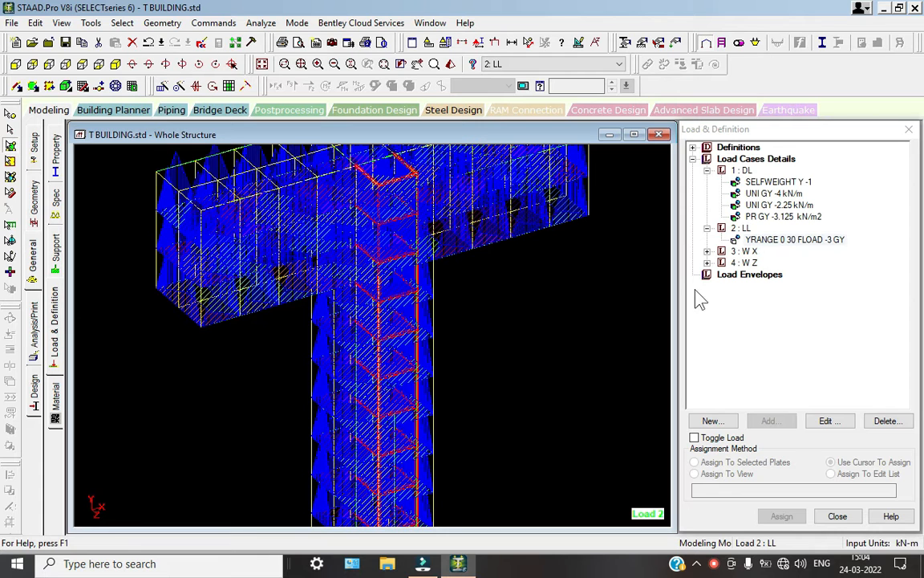
# Assign the Rect 0.30x0.30 concrete section to all beams with a missing property.
pyautogui.click(54, 151)
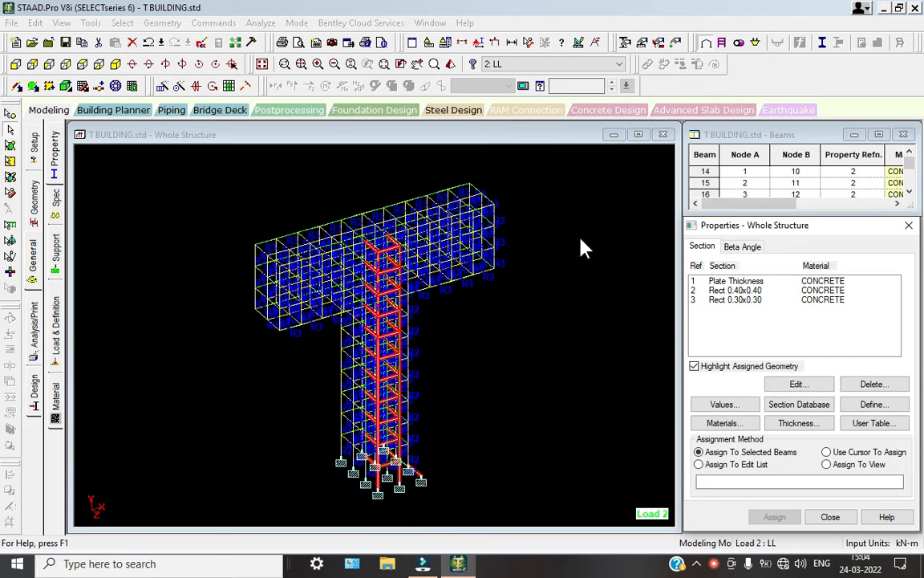
pyautogui.click(759, 304)
pyautogui.click(577, 340)
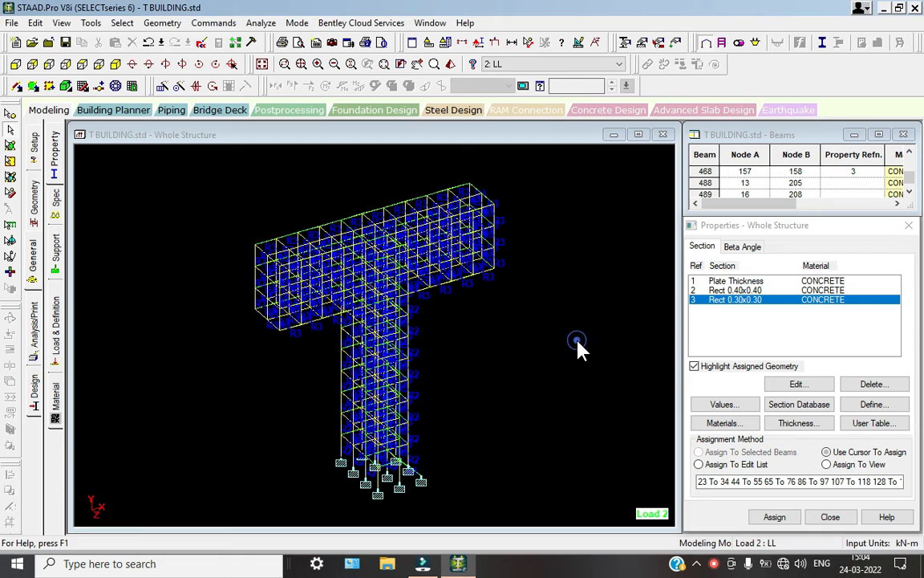
pyautogui.click(123, 23)
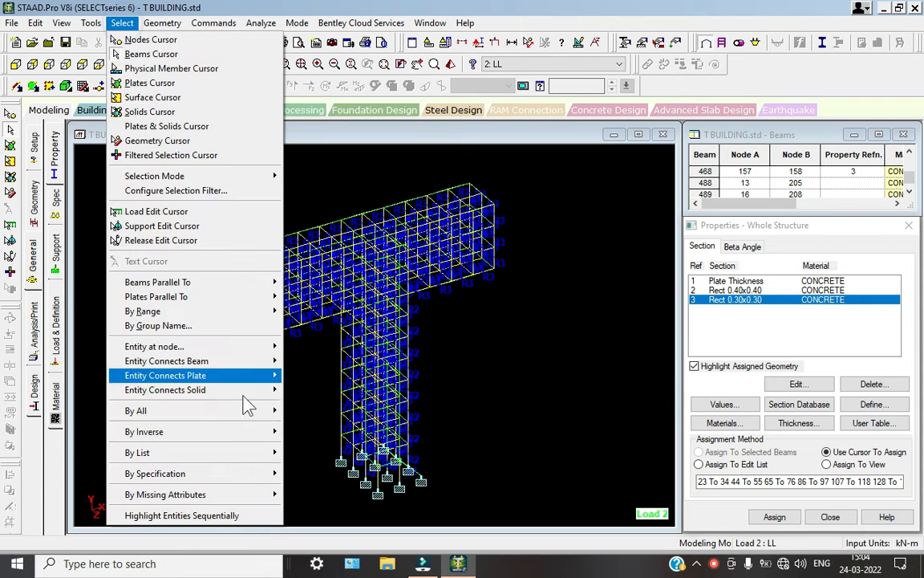
pyautogui.click(254, 493)
pyautogui.click(314, 494)
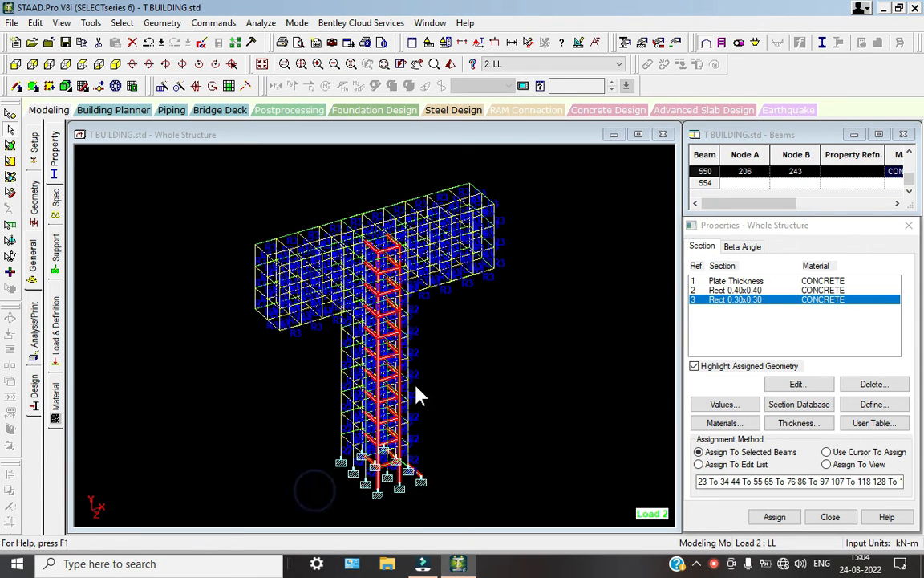
pyautogui.click(774, 516)
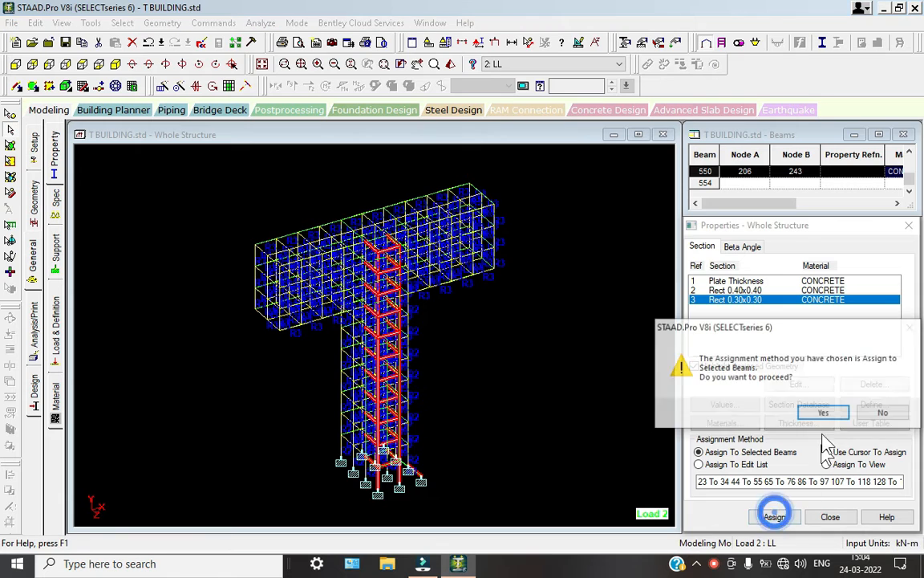
pyautogui.click(824, 412)
pyautogui.click(501, 419)
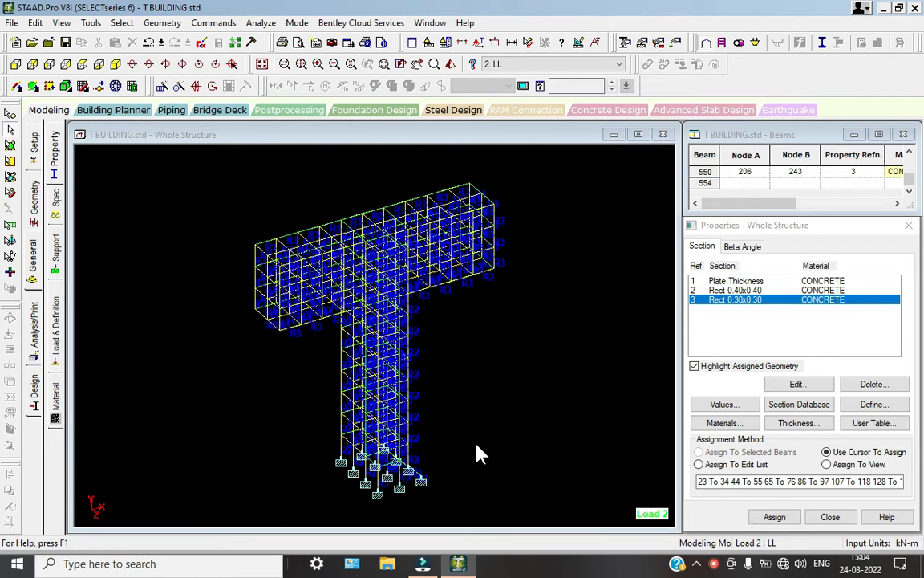
# Add a Perform Analysis command with the No Print option and run the analysis.
pyautogui.click(34, 333)
pyautogui.click(417, 435)
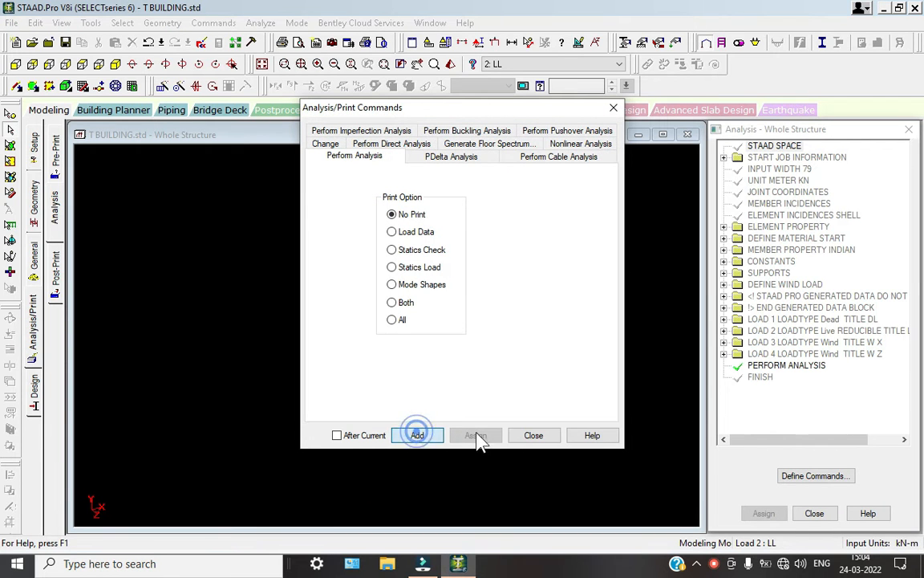
pyautogui.click(533, 435)
pyautogui.click(273, 24)
pyautogui.click(284, 37)
pyautogui.click(373, 302)
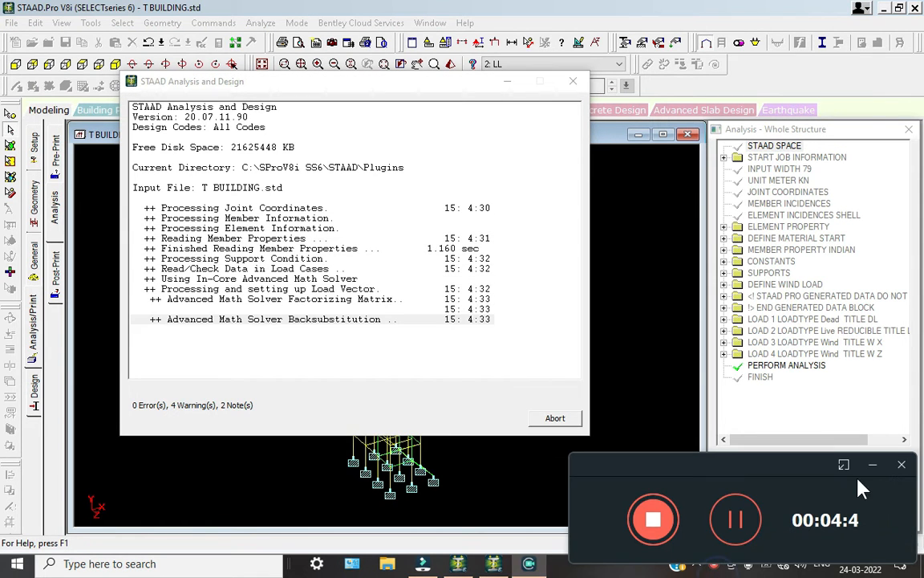
pyautogui.click(873, 464)
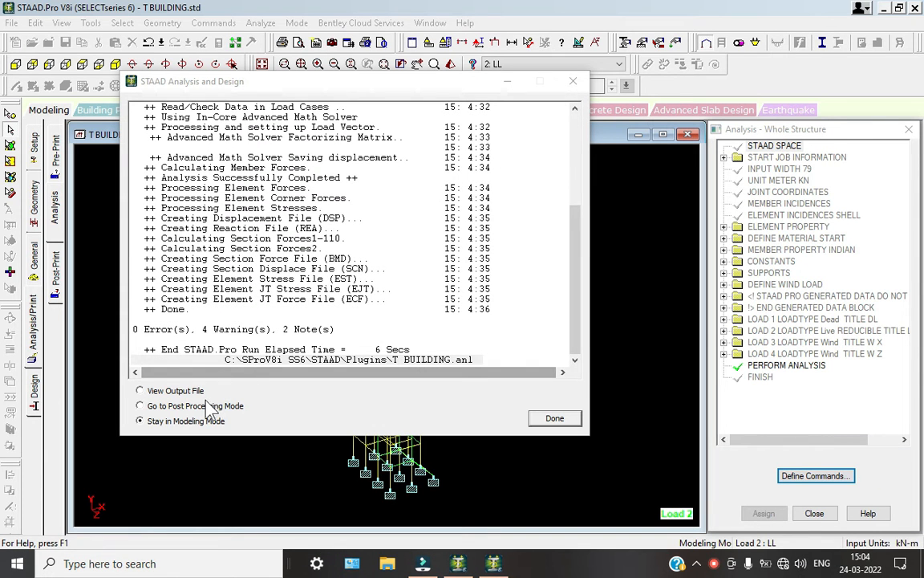
# Finish the analysis run by going to post-processing mode and accept the results setup.
pyautogui.click(210, 407)
pyautogui.click(553, 419)
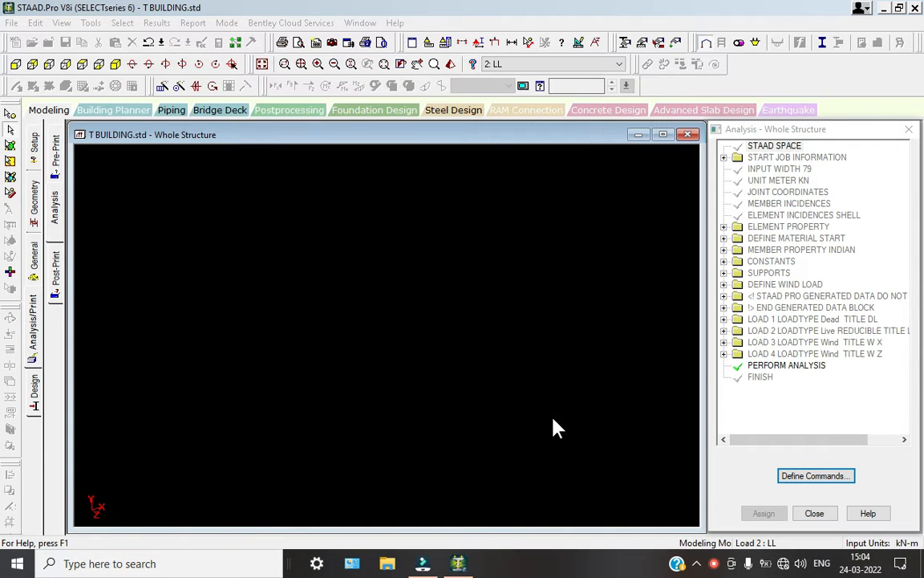
pyautogui.click(475, 392)
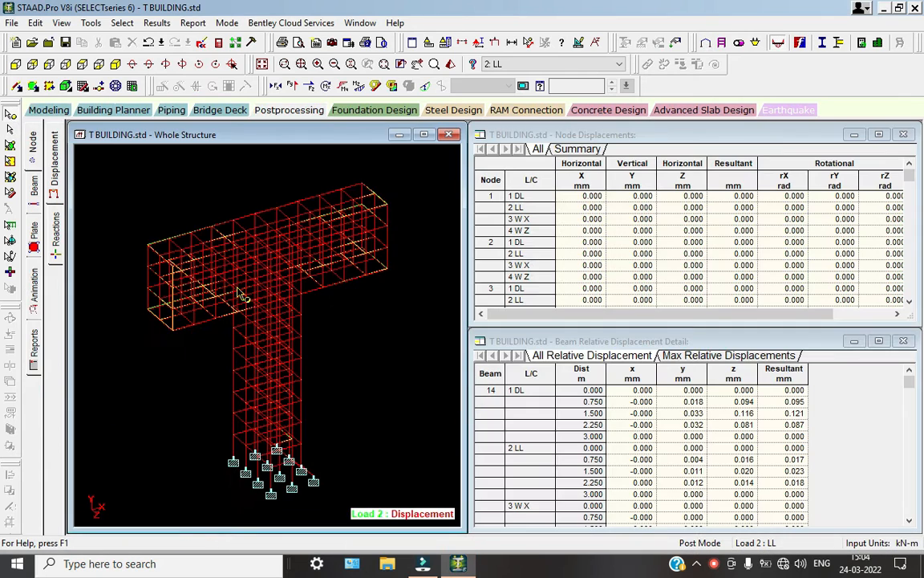
# Turn on the section displacement display and examine the building's deflected shape under load case 2: LL.
pyautogui.scroll(2, 213, 291)
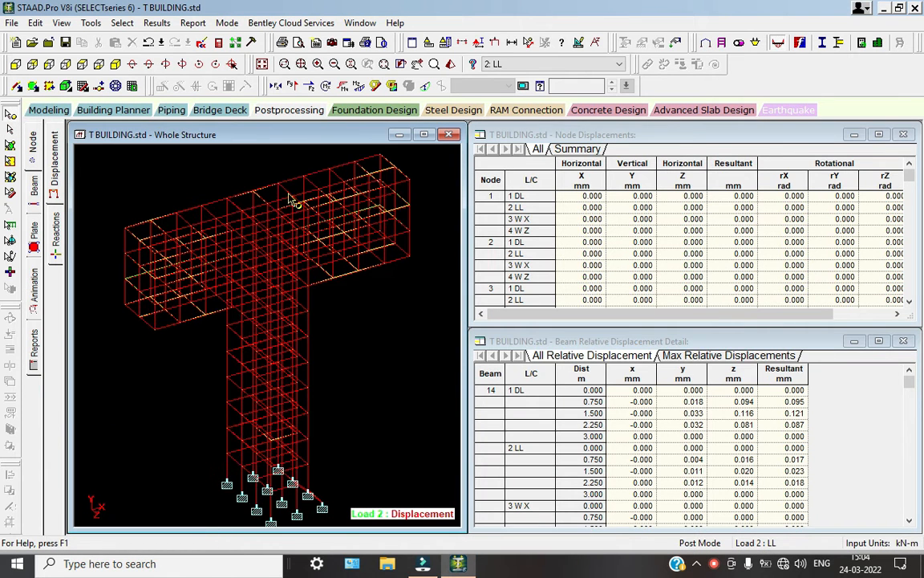
pyautogui.click(424, 89)
pyautogui.scroll(2, 136, 296)
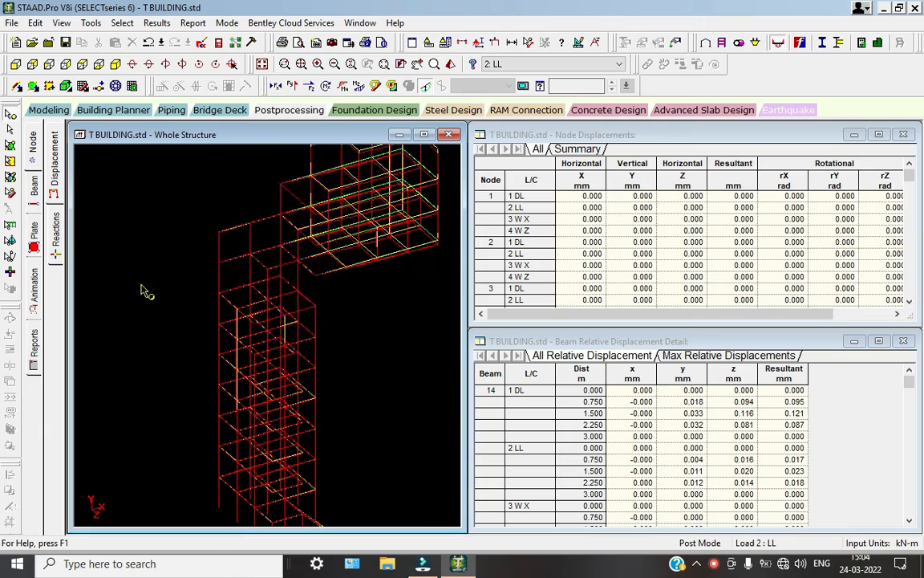
pyautogui.scroll(3, 125, 239)
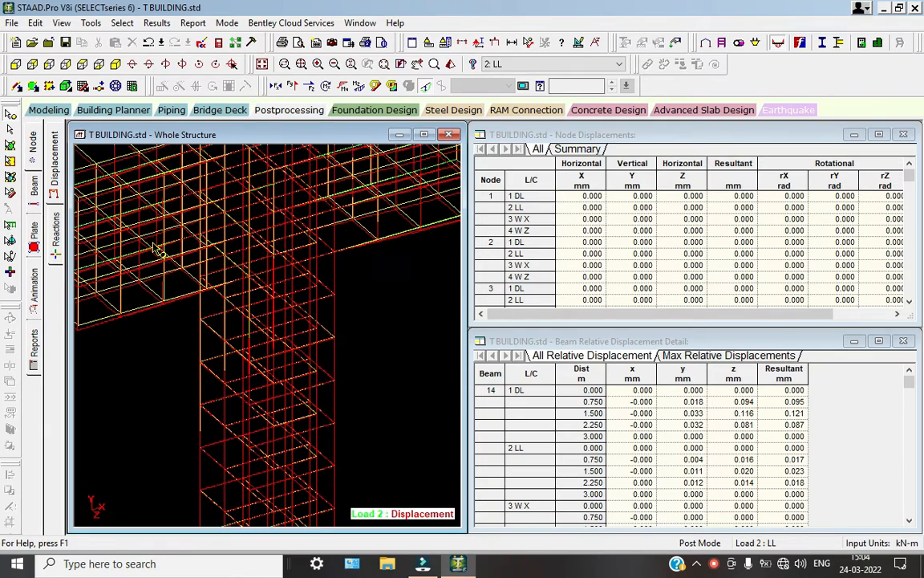
pyautogui.moveTo(136, 321); pyautogui.dragTo(95, 365, button='middle')
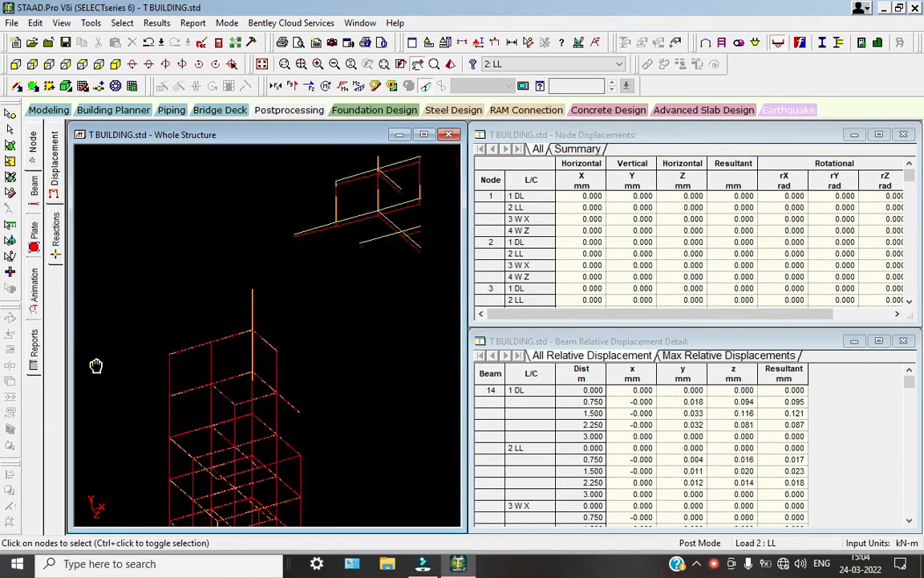
pyautogui.moveTo(314, 297); pyautogui.dragTo(285, 298, button='middle')
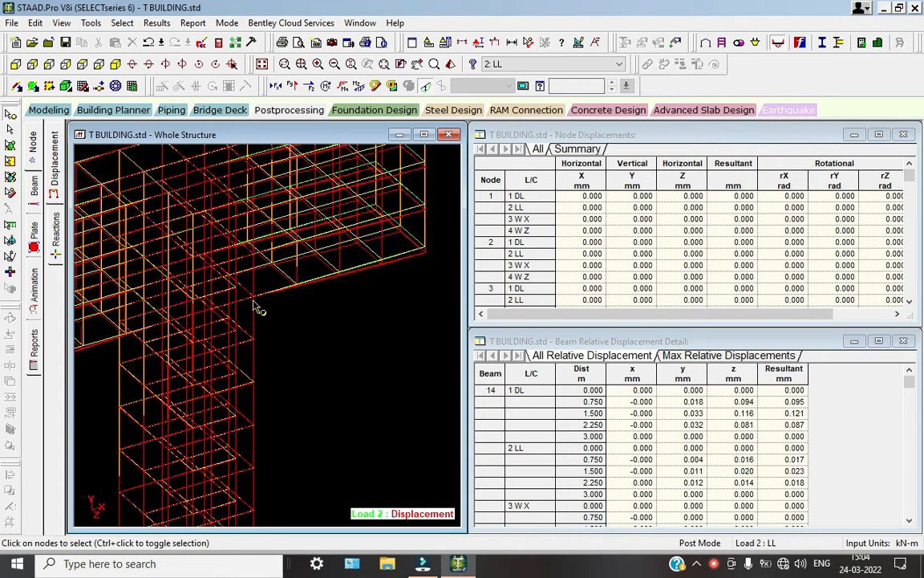
pyautogui.scroll(-3, 255, 307)
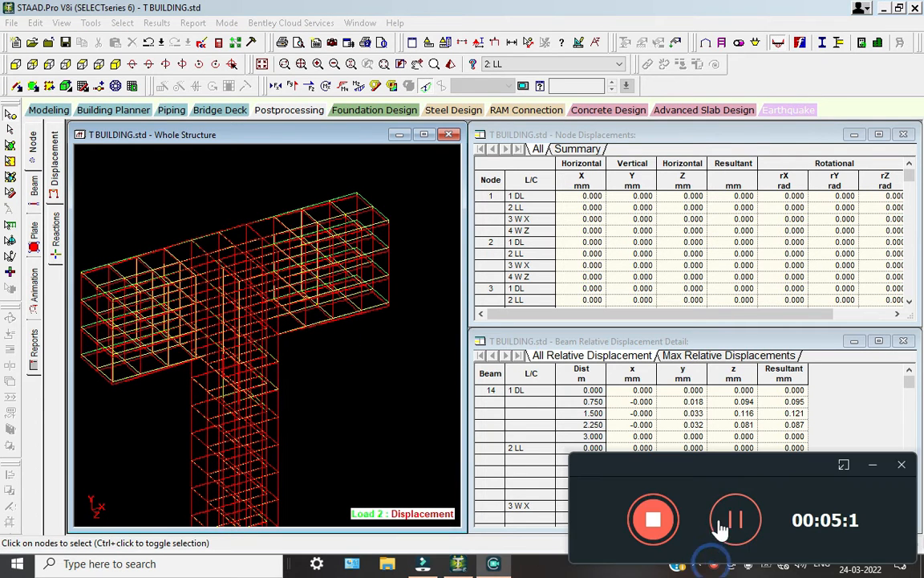
# Display the Max Absolute plate stress contour with normal fill for load case 2: LL.
pyautogui.click(33, 226)
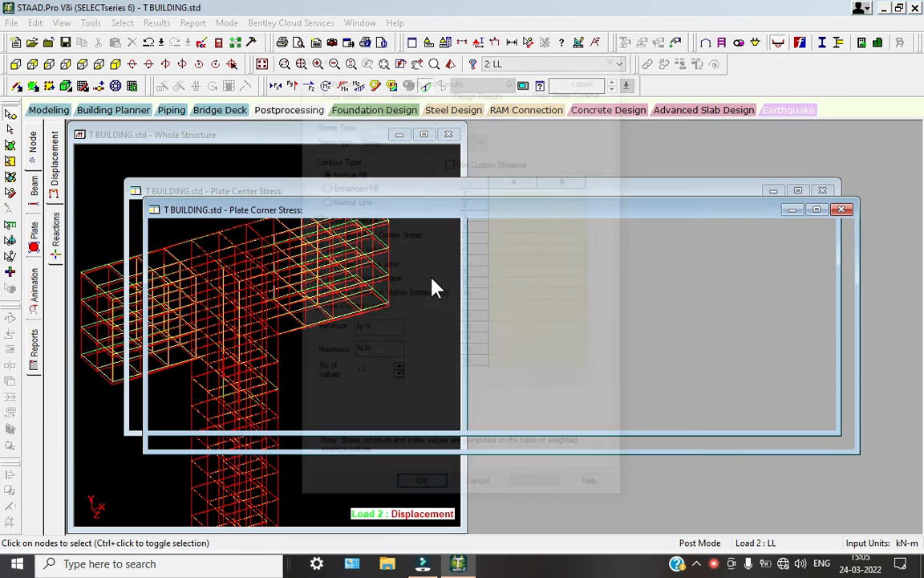
pyautogui.click(382, 138)
pyautogui.click(385, 160)
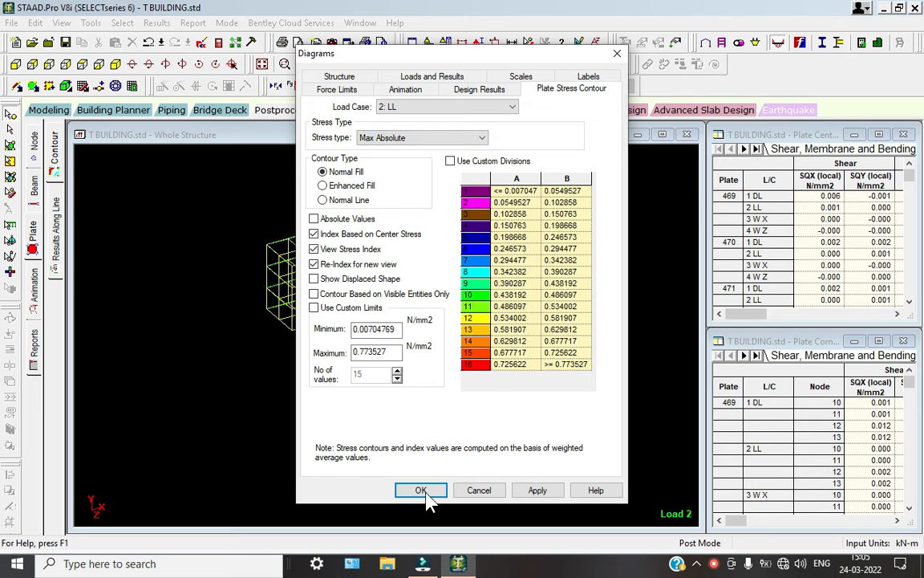
pyautogui.click(536, 491)
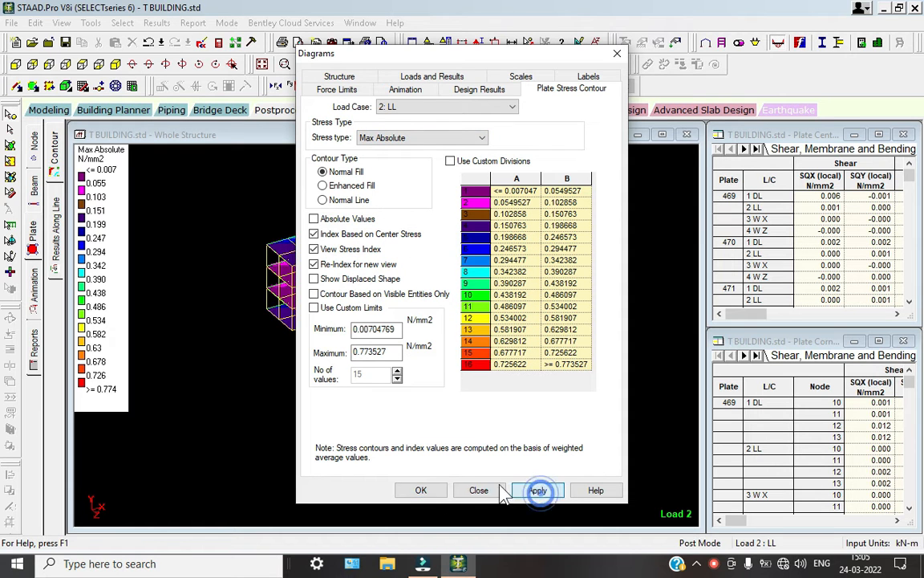
pyautogui.click(420, 491)
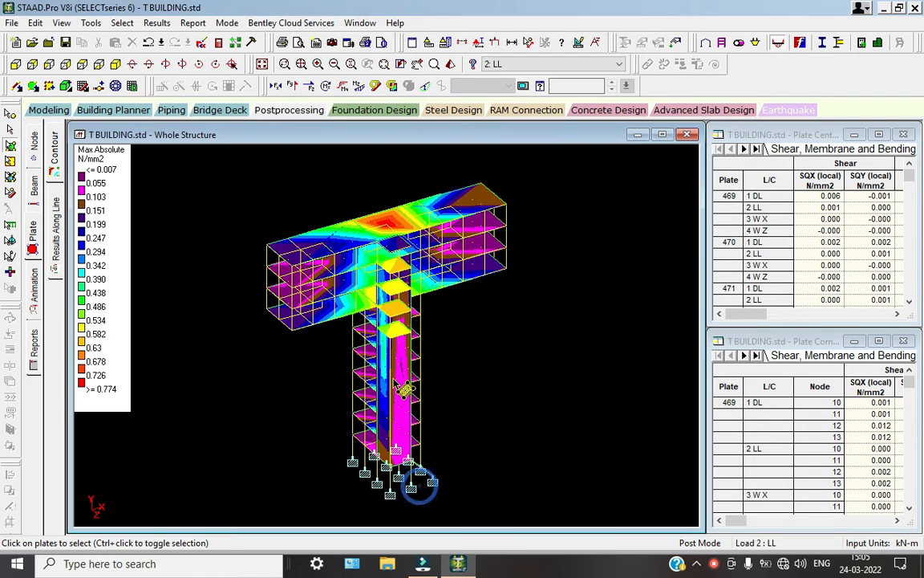
# Compare the Max Absolute plate stress contours for load cases 1: DL and 2: LL.
pyautogui.click(521, 63)
pyautogui.click(526, 75)
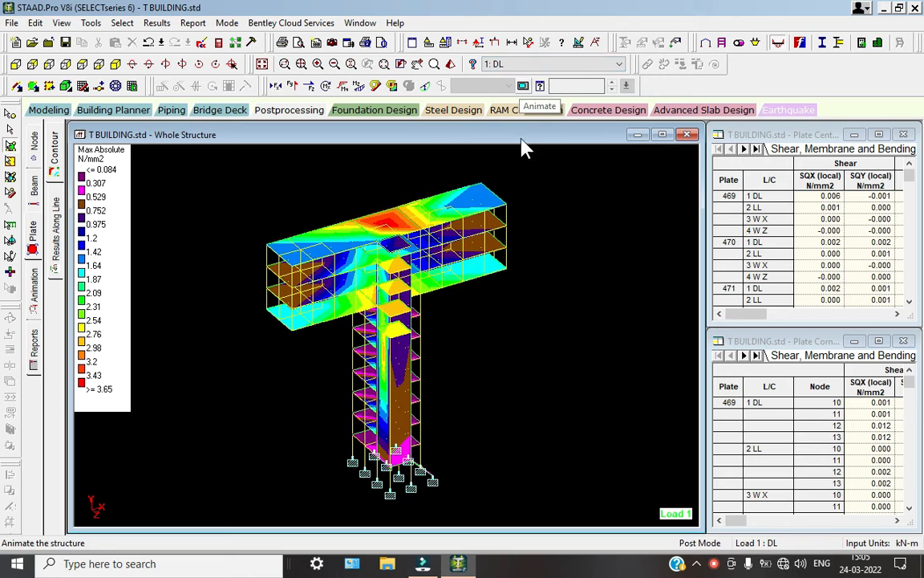
pyautogui.click(522, 64)
pyautogui.click(518, 85)
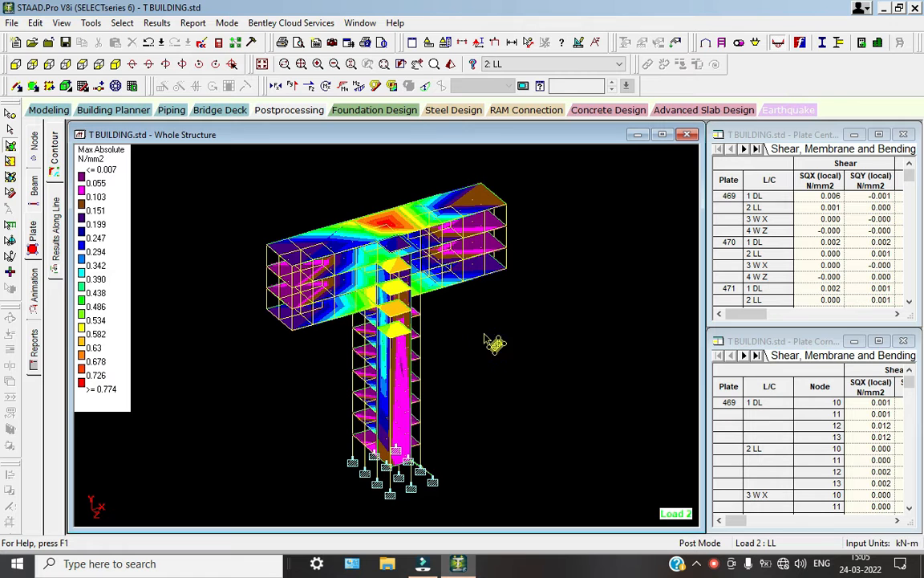
# Animate the building's displacement under load case 2: LL and under load case 1: DL.
pyautogui.click(34, 285)
pyautogui.click(322, 145)
pyautogui.click(424, 491)
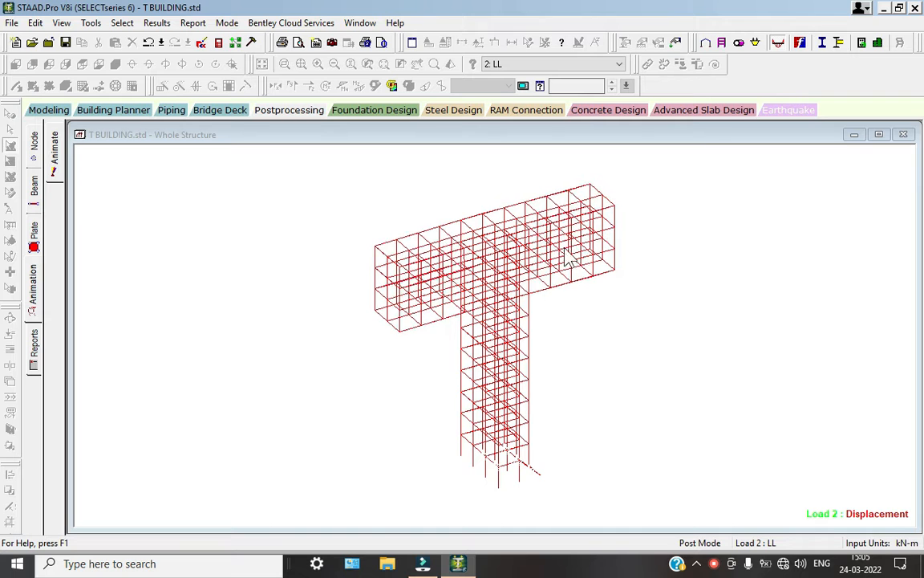
pyautogui.click(524, 63)
pyautogui.click(523, 77)
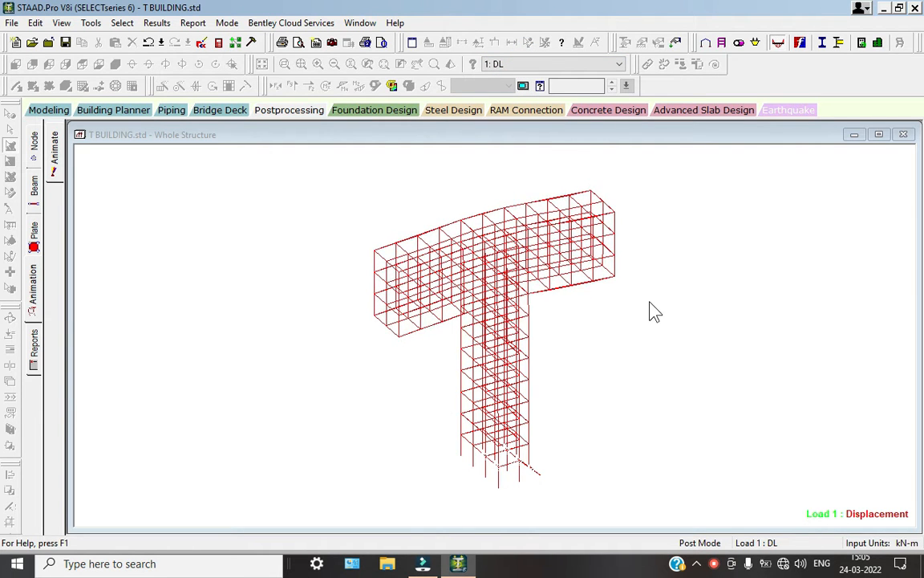
pyautogui.rightClick(714, 564)
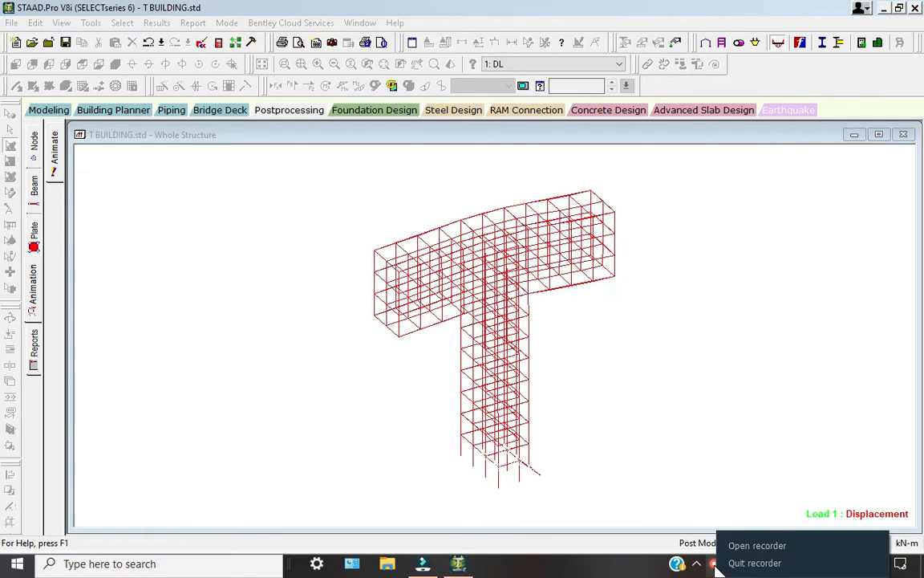
pyautogui.click(733, 544)
pyautogui.click(747, 509)
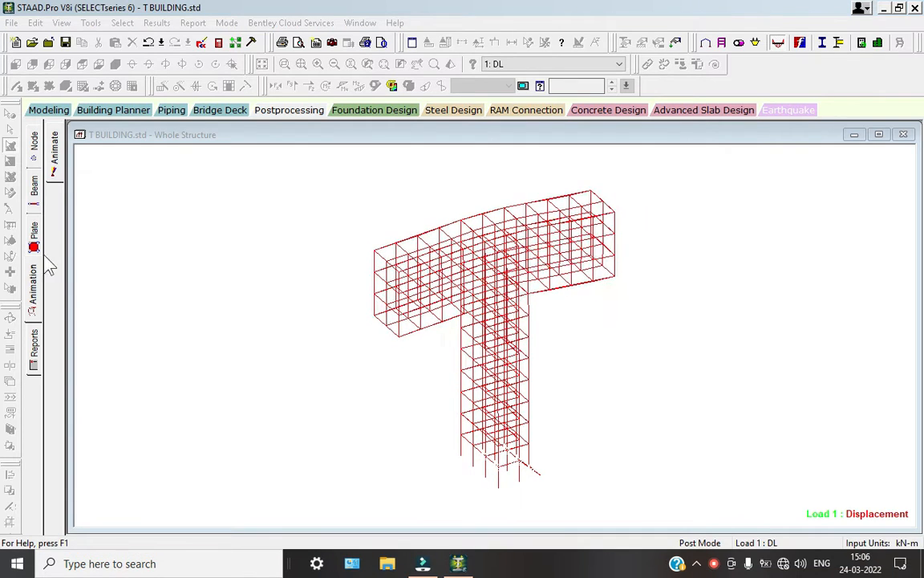
# Leave post-processing for modeling mode, launch concrete design in STAAD.Pro RC Designer and show the structure in front view.
pyautogui.click(50, 110)
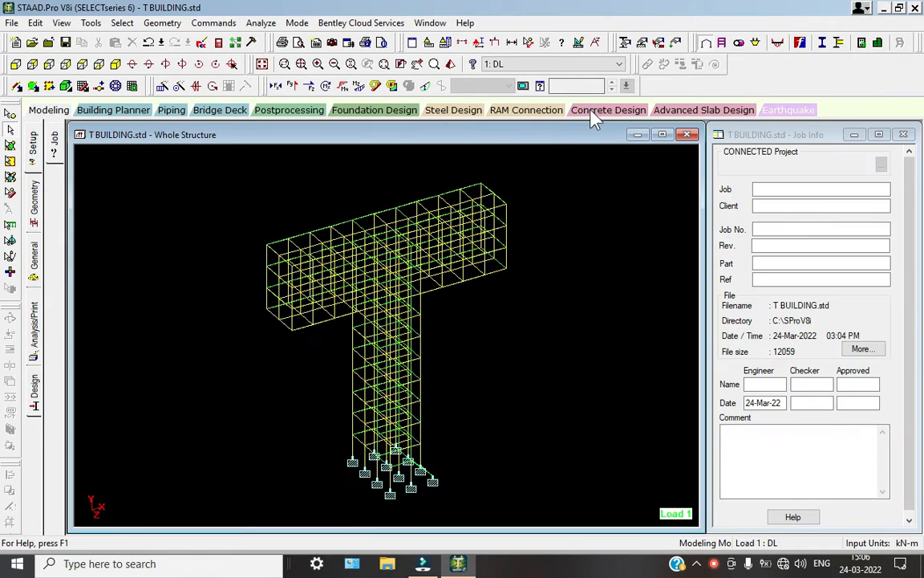
pyautogui.click(595, 110)
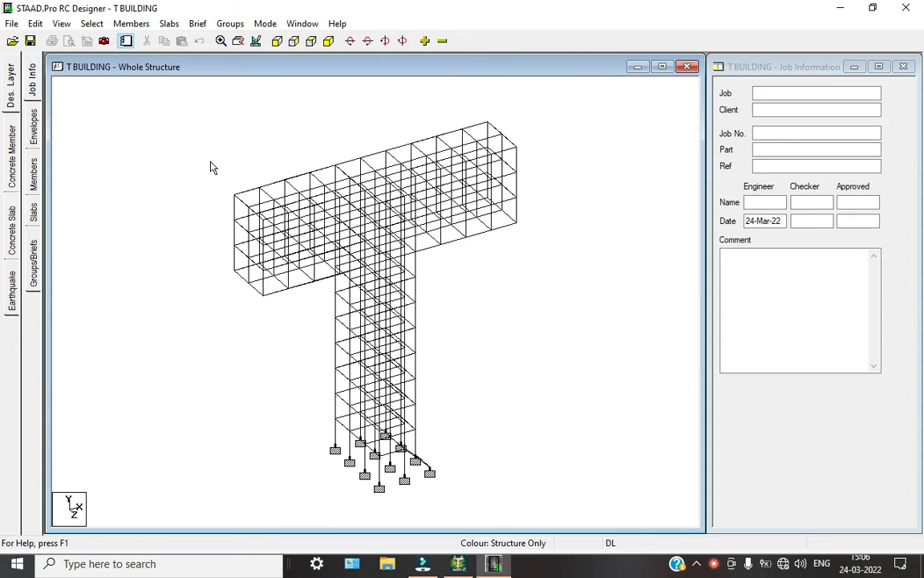
pyautogui.click(277, 40)
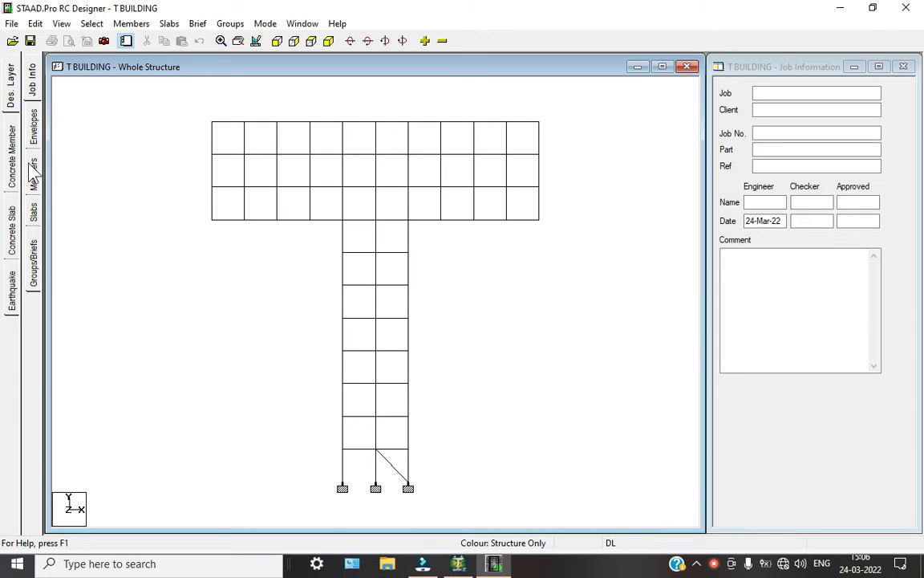
# Create a new design envelope named CONCRETE.
pyautogui.click(36, 127)
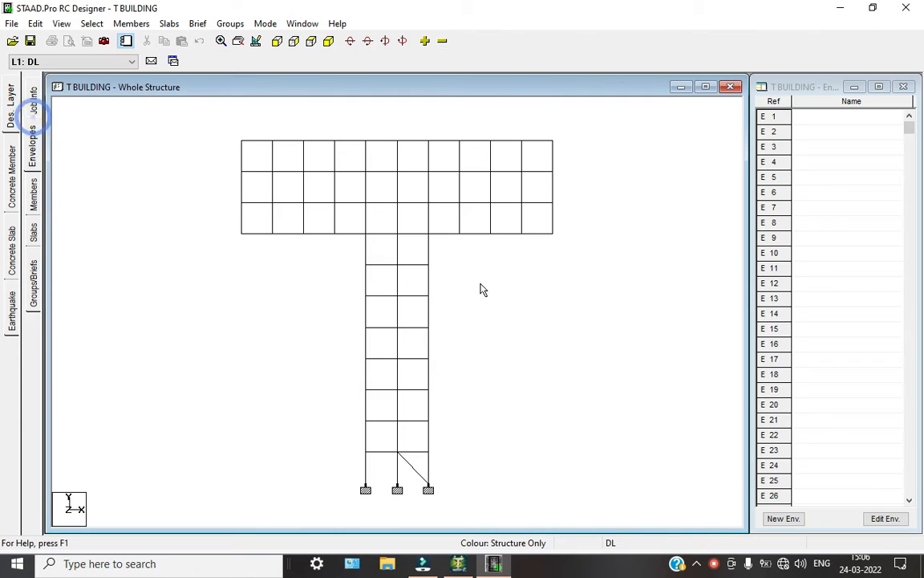
pyautogui.click(788, 518)
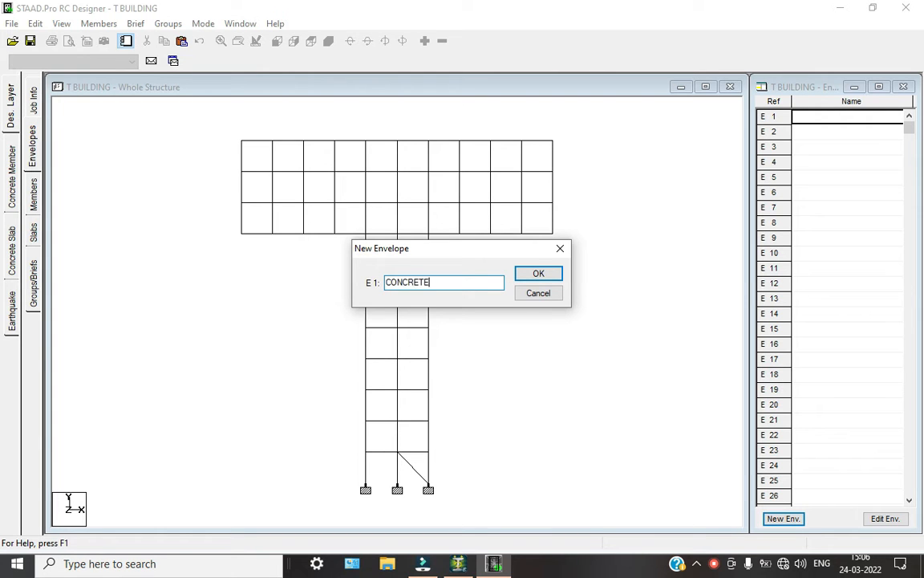
pyautogui.click(538, 275)
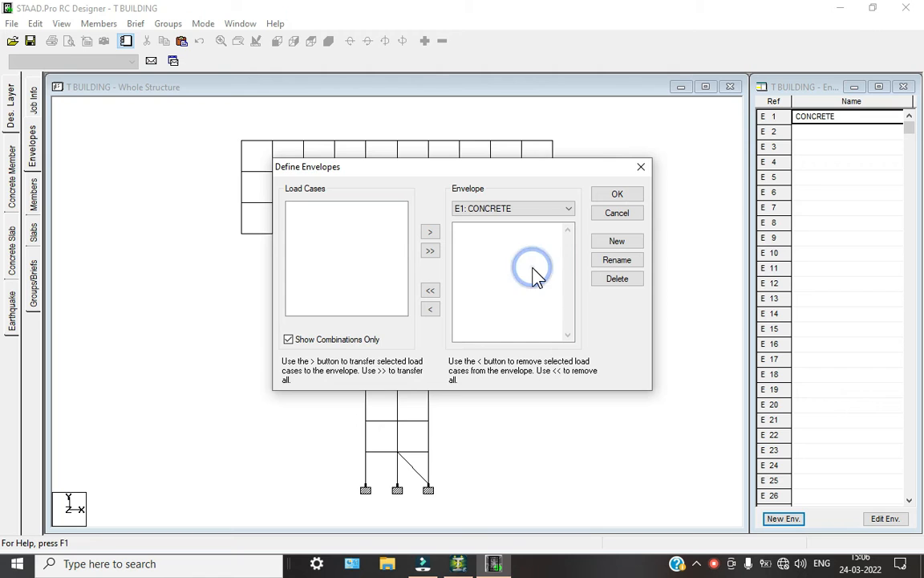
# List all load cases instead of combinations only, and add L1: DL and L2: LL to the CONCRETE envelope.
pyautogui.click(332, 340)
pyautogui.click(320, 216)
pyautogui.click(320, 208)
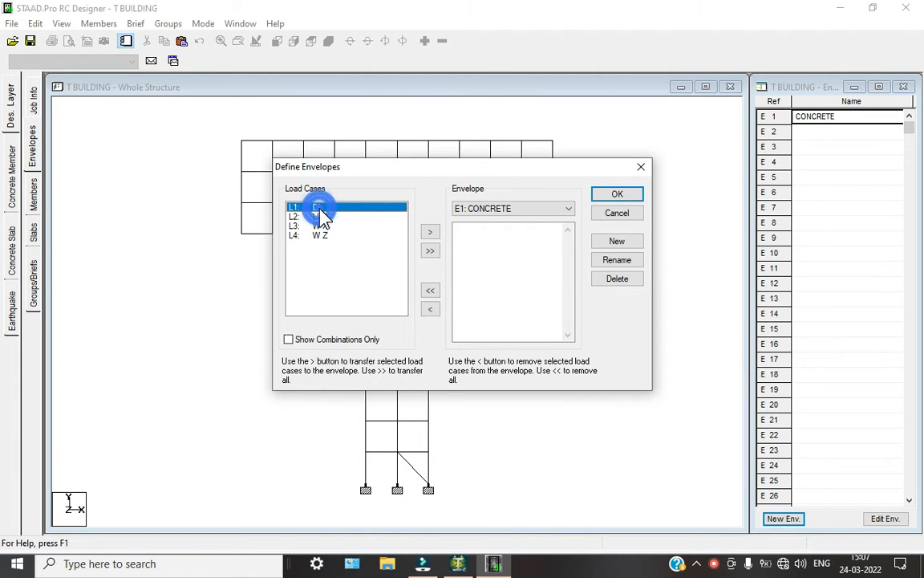
pyautogui.click(430, 232)
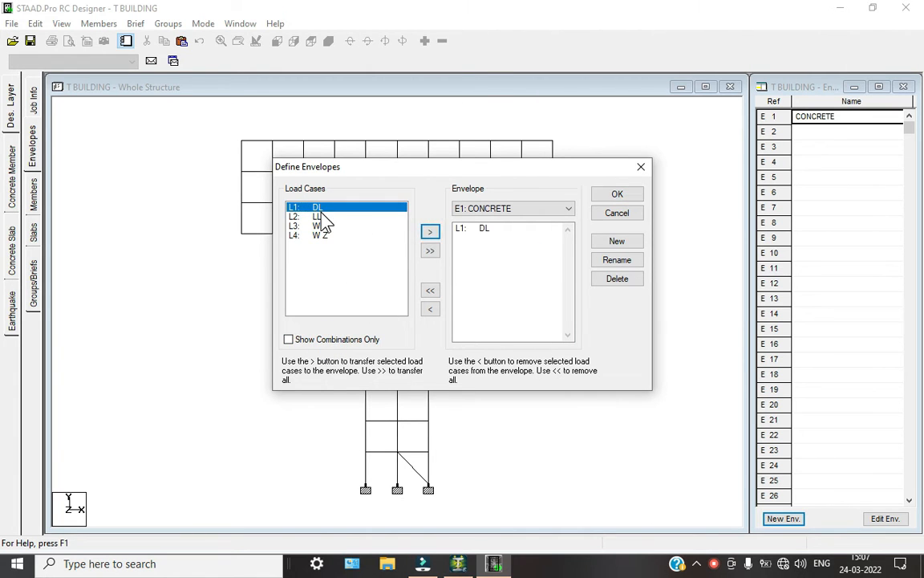
pyautogui.click(319, 216)
pyautogui.click(429, 233)
pyautogui.click(625, 197)
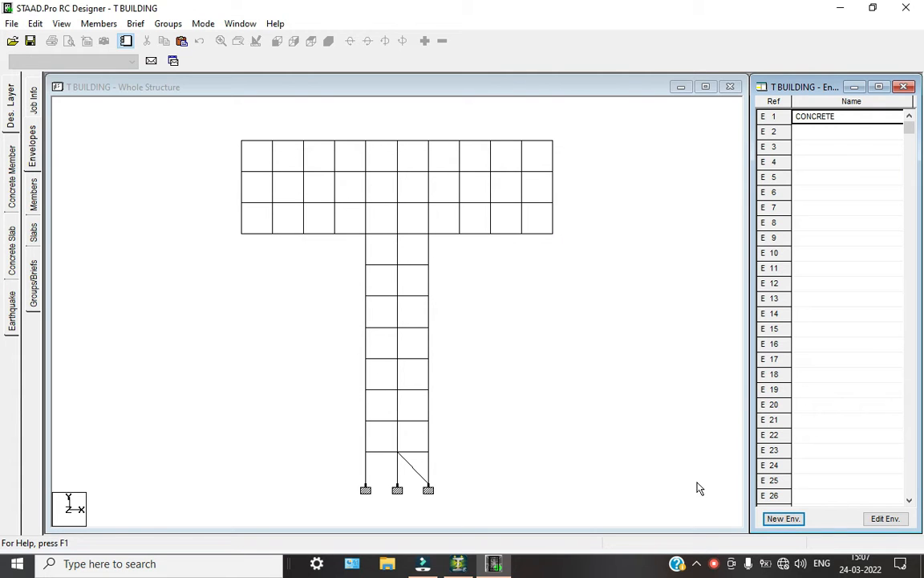
# Select the whole T-shaped frame and auto-form its concrete members.
pyautogui.click(34, 193)
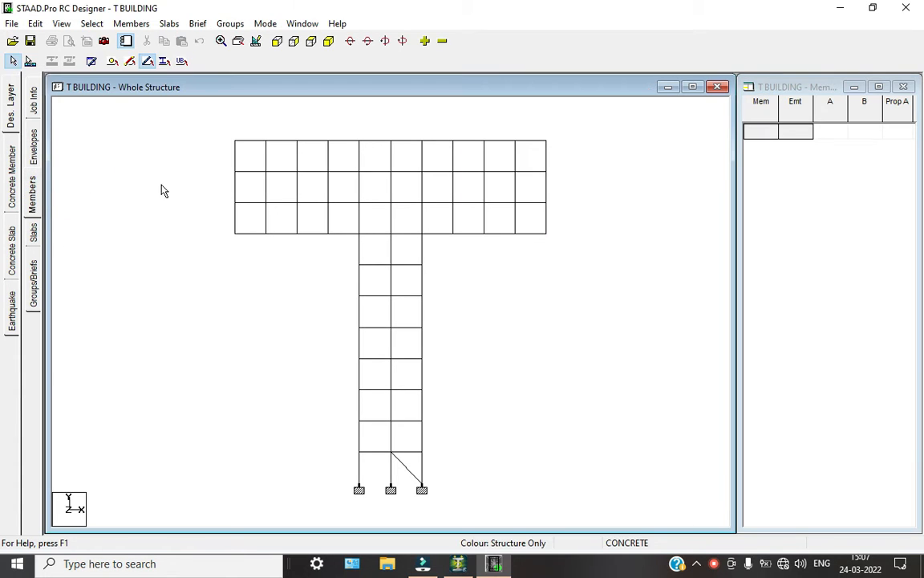
pyautogui.moveTo(222, 136); pyautogui.dragTo(553, 142)
pyautogui.moveTo(156, 120); pyautogui.dragTo(673, 499)
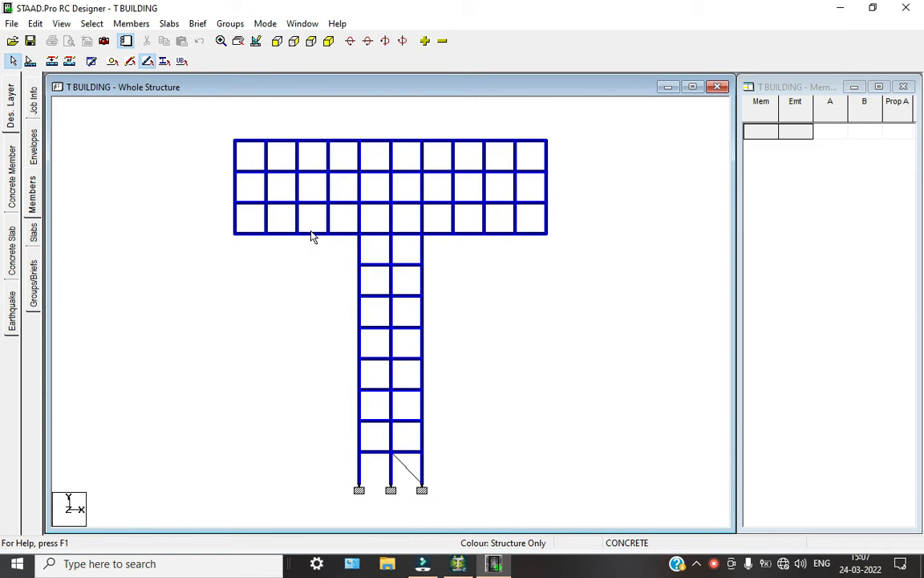
pyautogui.click(131, 24)
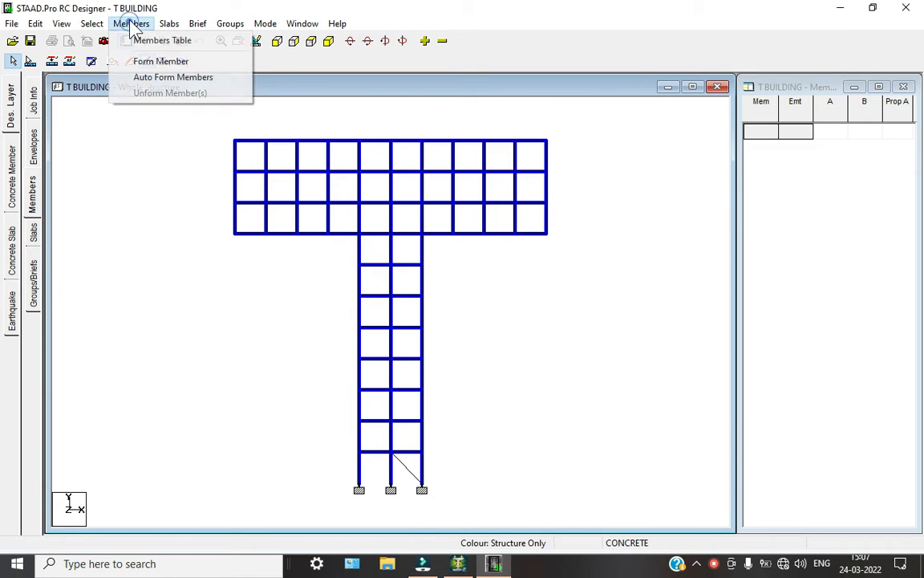
pyautogui.click(165, 77)
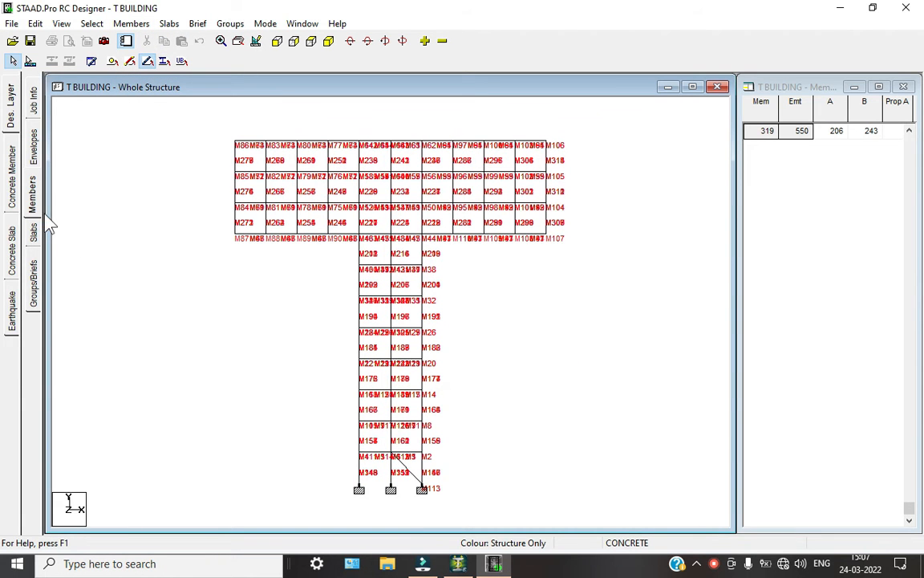
# Create a new design brief named BEAM with design code BS8110 and design type Beam.
pyautogui.click(33, 272)
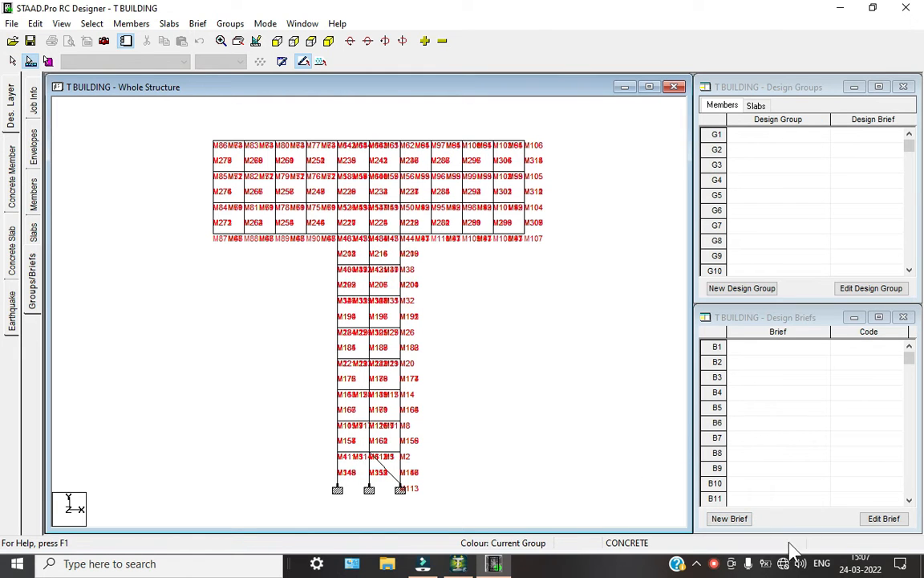
pyautogui.click(732, 518)
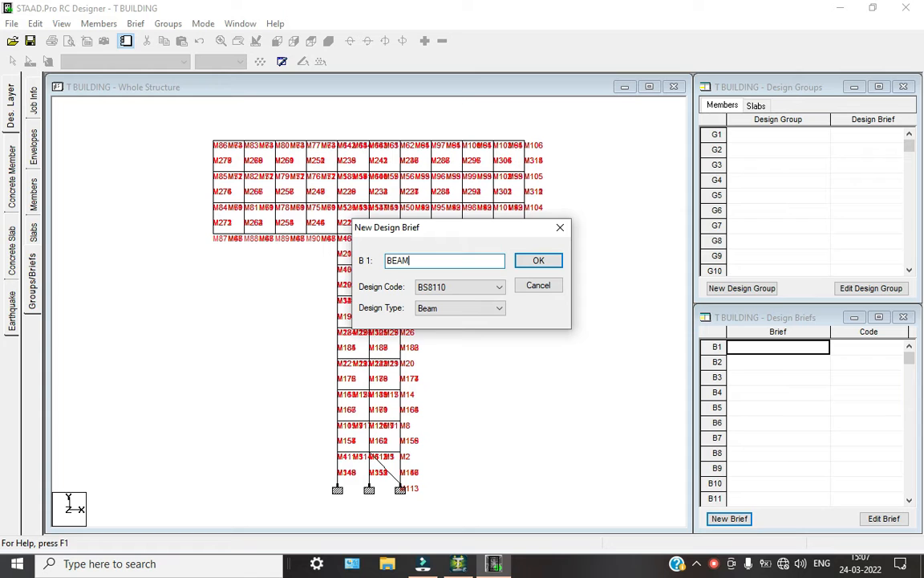
pyautogui.click(535, 263)
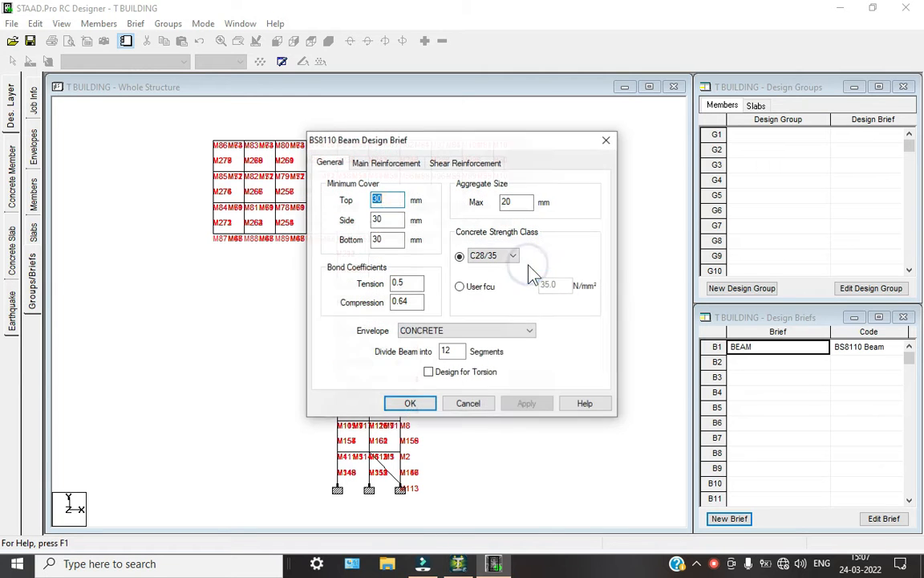
# Set the BEAM brief's minimum main bar size to 16 for top bars and 12 for bottom bars, and accept the brief.
pyautogui.click(388, 162)
pyautogui.click(427, 202)
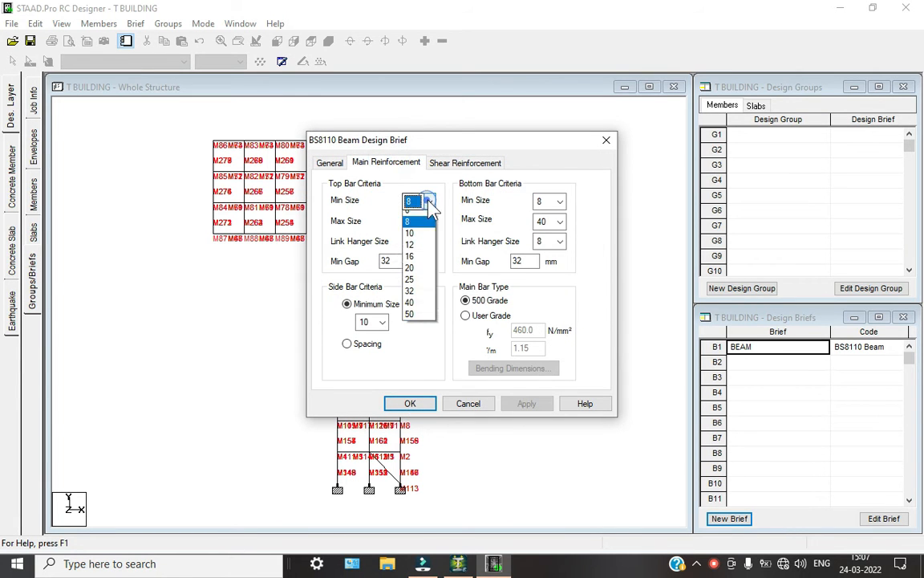
pyautogui.click(416, 263)
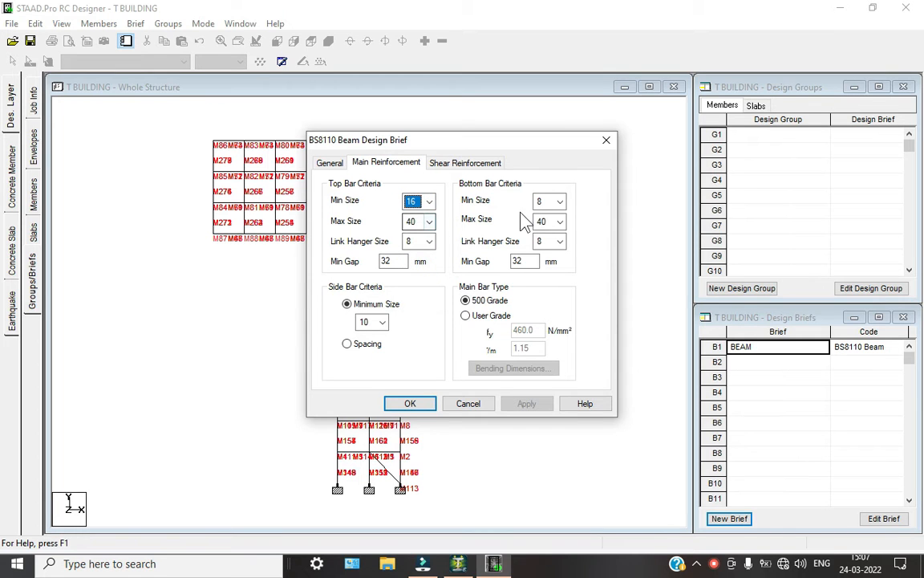
pyautogui.click(560, 202)
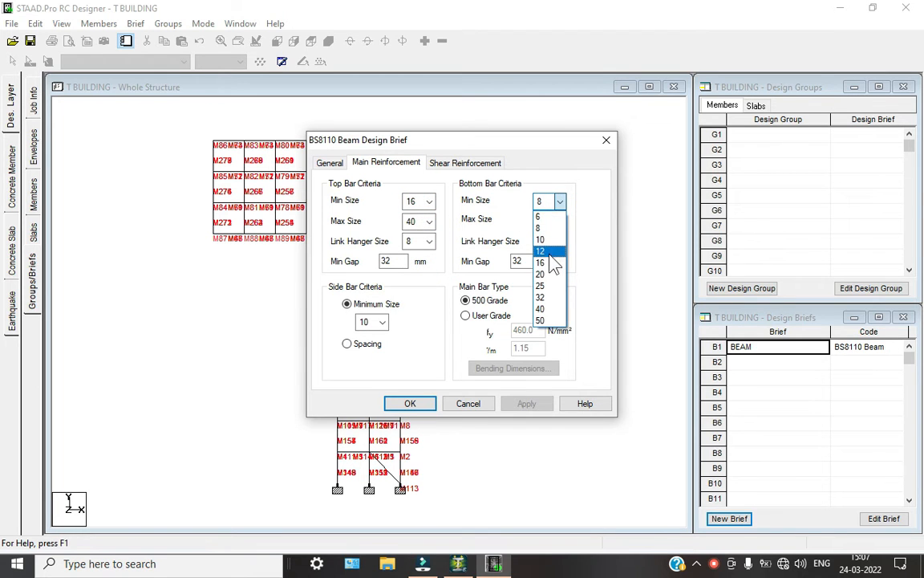
pyautogui.click(548, 252)
pyautogui.click(455, 165)
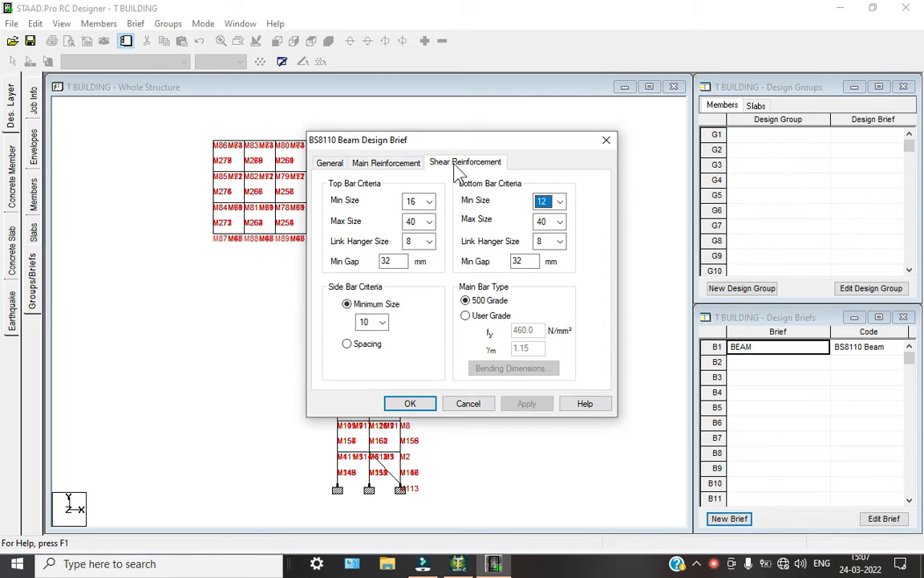
pyautogui.click(431, 405)
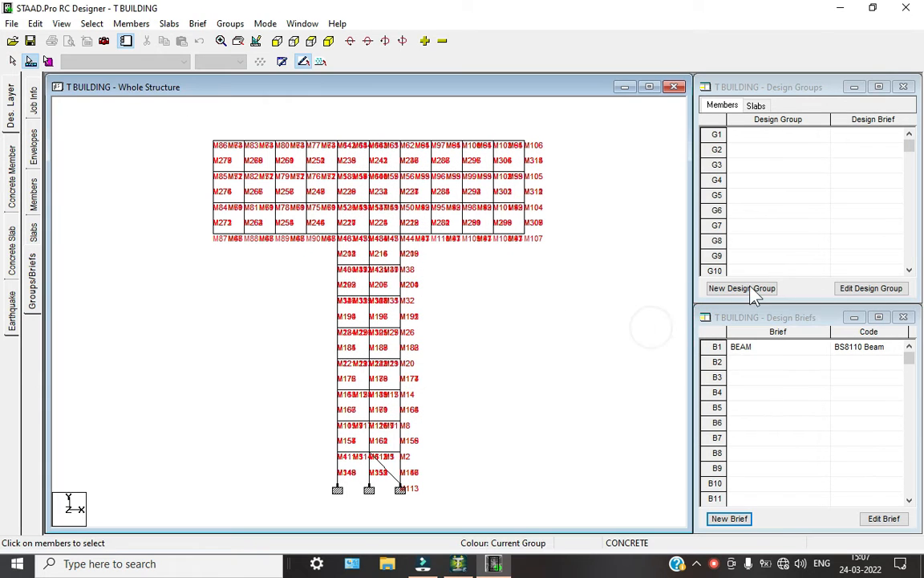
pyautogui.moveTo(195, 131); pyautogui.dragTo(545, 150)
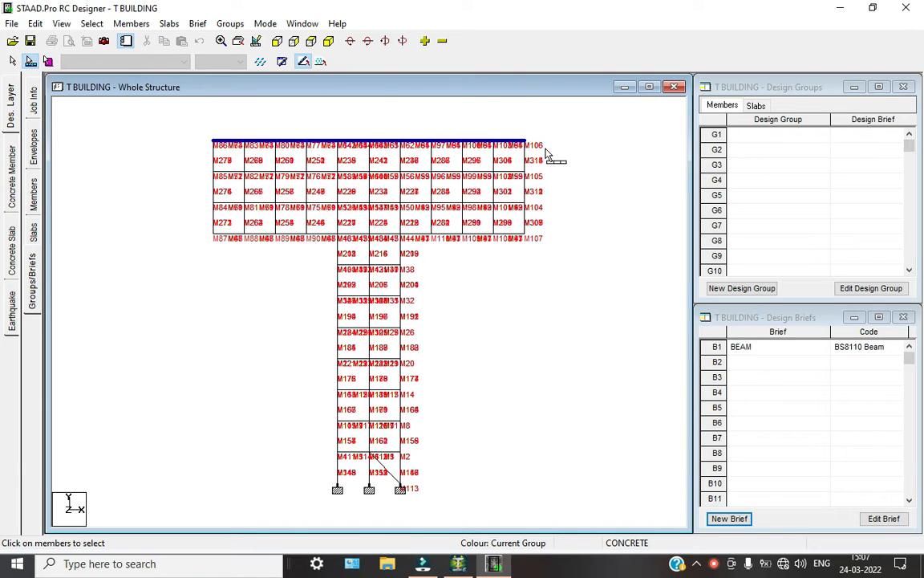
pyautogui.keyDown('ctrl'); pyautogui.moveTo(192, 161); pyautogui.dragTo(551, 185); pyautogui.keyUp('ctrl')
pyautogui.keyDown('ctrl'); pyautogui.moveTo(199, 197); pyautogui.dragTo(542, 208); pyautogui.keyUp('ctrl')
pyautogui.keyDown('ctrl'); pyautogui.moveTo(197, 227); pyautogui.dragTo(546, 243); pyautogui.keyUp('ctrl')
pyautogui.keyDown('ctrl'); pyautogui.moveTo(317, 257); pyautogui.dragTo(435, 270); pyautogui.keyUp('ctrl')
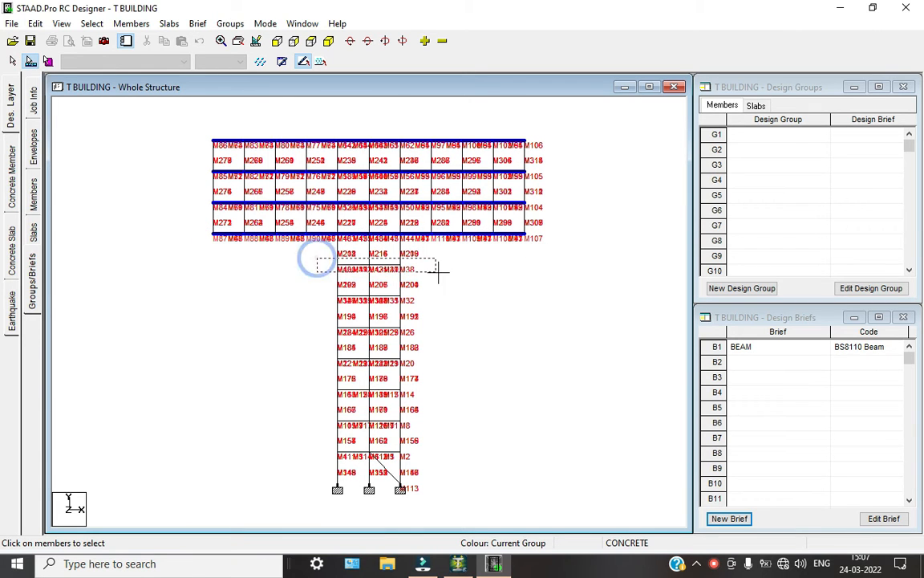
pyautogui.keyDown('ctrl'); pyautogui.moveTo(316, 285); pyautogui.dragTo(328, 324); pyautogui.keyUp('ctrl')
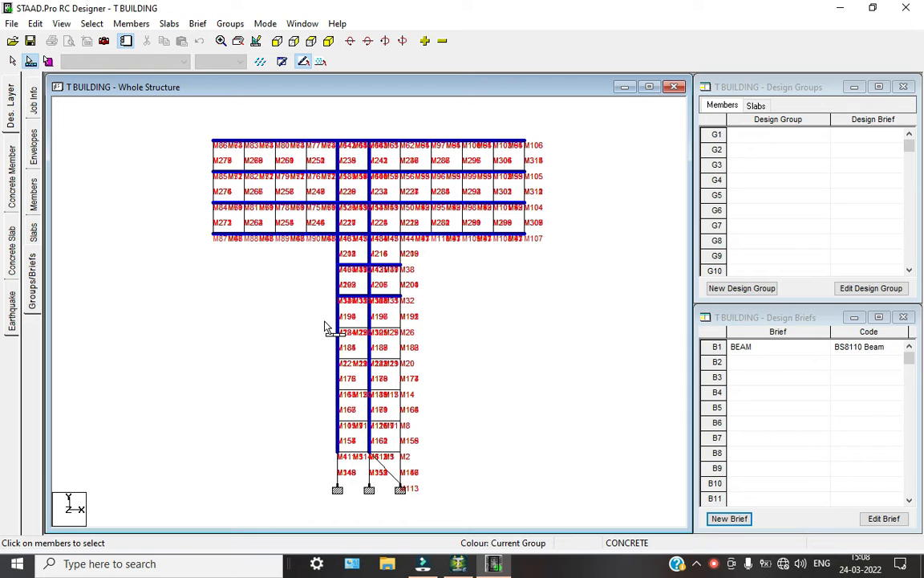
pyautogui.keyDown('ctrl'); pyautogui.click(337, 312); pyautogui.keyUp('ctrl')
pyautogui.keyDown('ctrl'); pyautogui.click(369, 317); pyautogui.keyUp('ctrl')
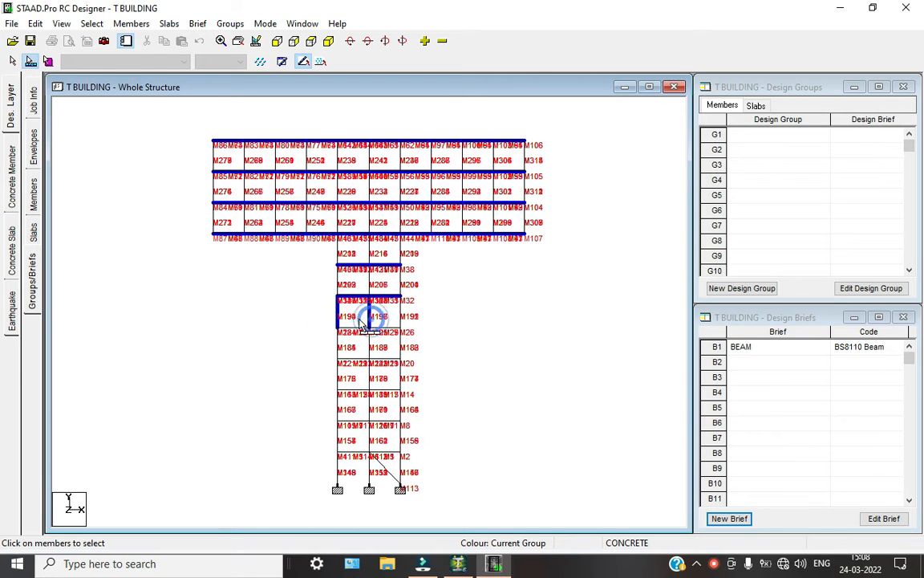
pyautogui.click(468, 324)
pyautogui.moveTo(312, 255); pyautogui.dragTo(406, 272)
pyautogui.keyDown('ctrl'); pyautogui.moveTo(322, 295); pyautogui.dragTo(435, 310); pyautogui.keyUp('ctrl')
pyautogui.click(436, 313)
pyautogui.moveTo(324, 290); pyautogui.dragTo(384, 329)
pyautogui.click(458, 314)
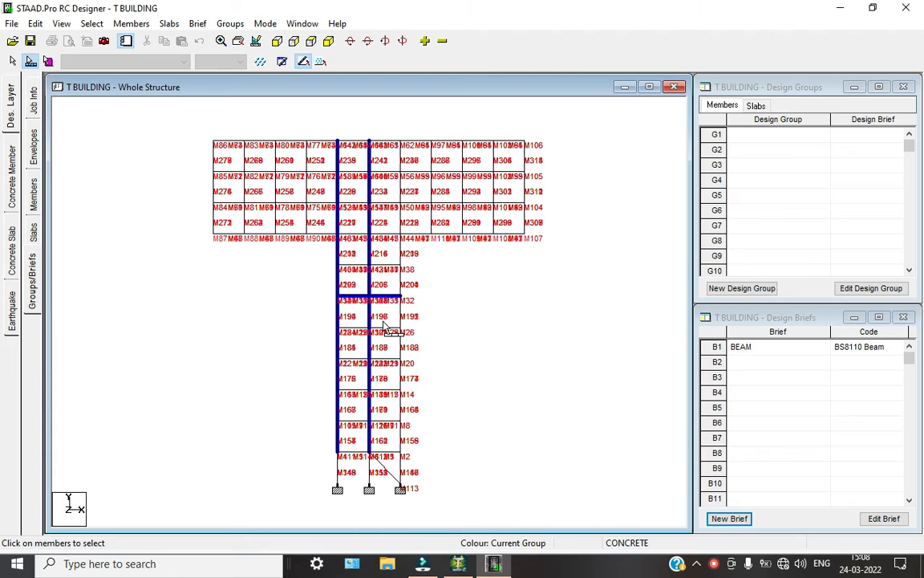
pyautogui.click(440, 365)
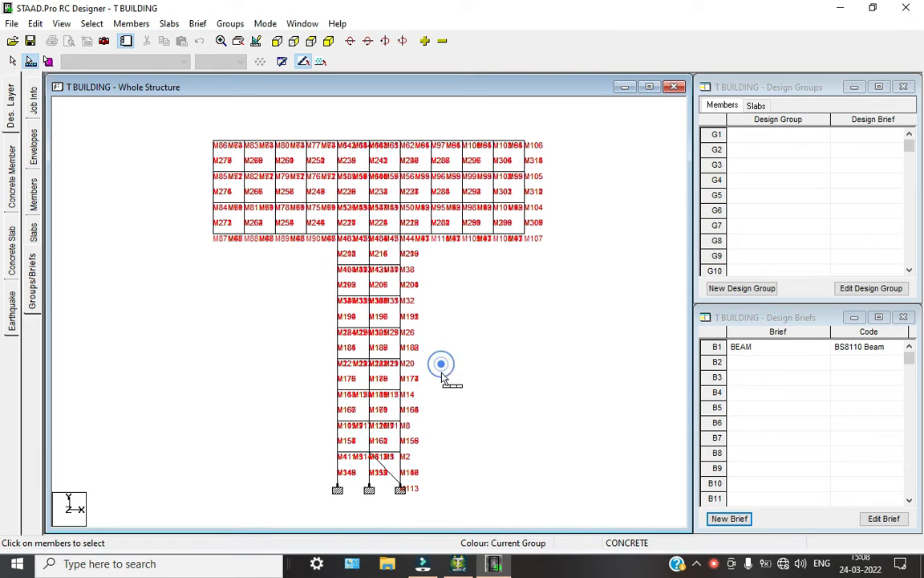
# Select the horizontal beams at the four lowest floor levels of the building's stem, leaving the columns unselected.
pyautogui.moveTo(330, 447); pyautogui.dragTo(413, 454)
pyautogui.click(326, 435)
pyautogui.moveTo(313, 437); pyautogui.dragTo(417, 468)
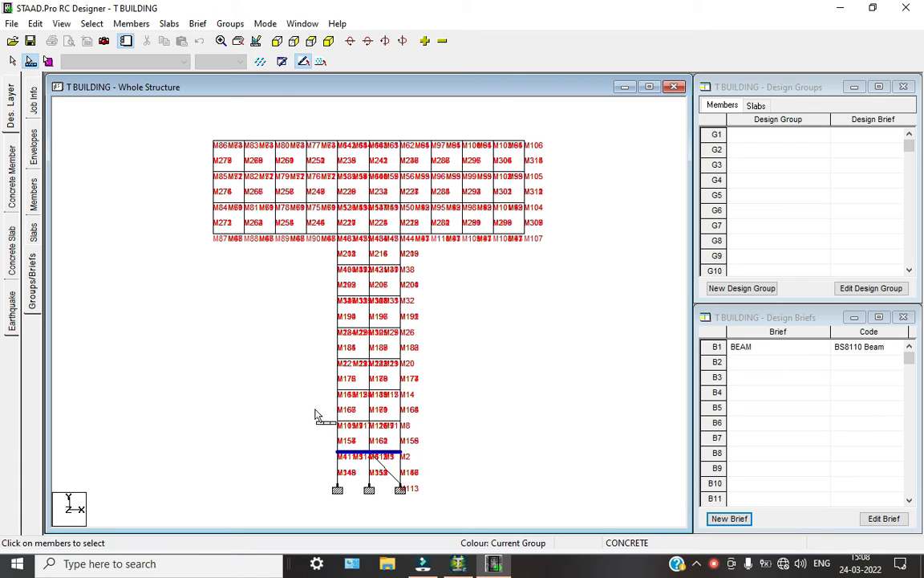
pyautogui.moveTo(311, 407); pyautogui.dragTo(425, 436)
pyautogui.moveTo(320, 379); pyautogui.dragTo(414, 404)
pyautogui.moveTo(321, 341); pyautogui.dragTo(414, 374)
pyautogui.click(338, 343)
pyautogui.click(336, 340)
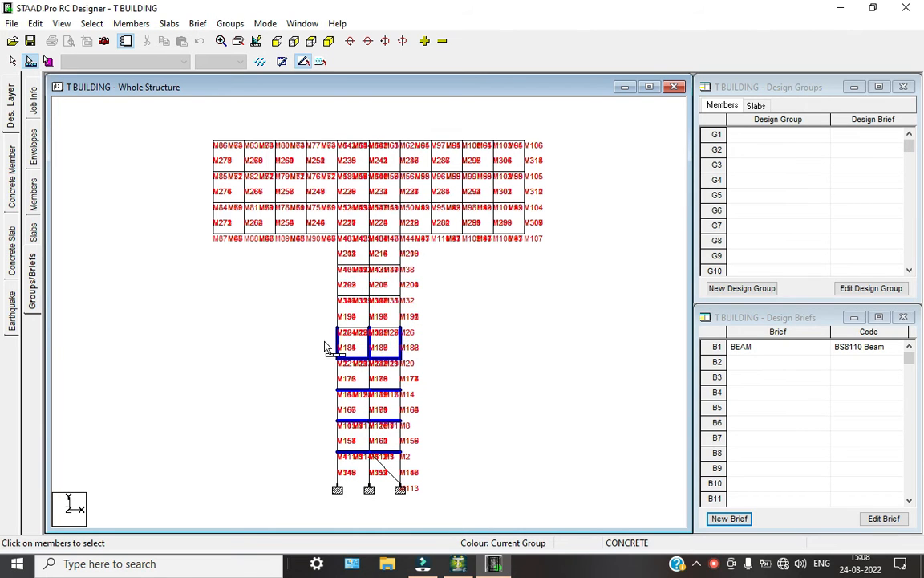
pyautogui.click(322, 340)
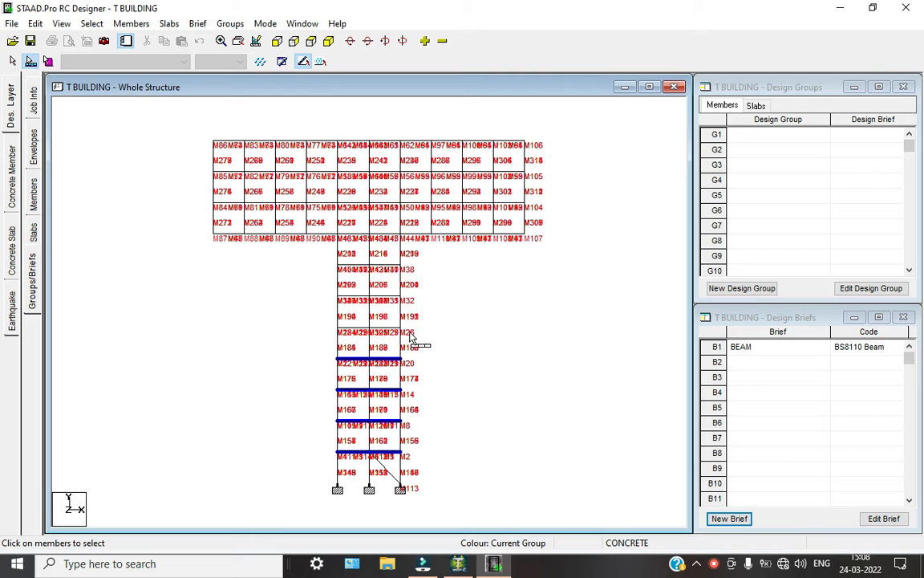
# Add the beams of the stem's three remaining floor levels to the selection and deselect any columns picked along with them.
pyautogui.click(334, 329)
pyautogui.moveTo(326, 292)
pyautogui.mouseDown()
pyautogui.moveTo(401, 297)
pyautogui.moveTo(321, 278)
pyautogui.mouseUp()
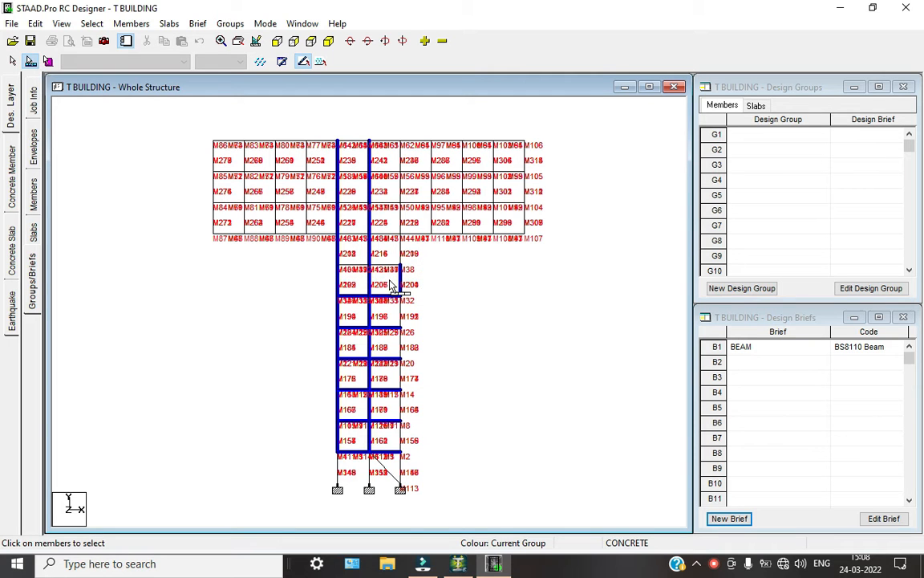
pyautogui.moveTo(333, 279); pyautogui.dragTo(335, 307)
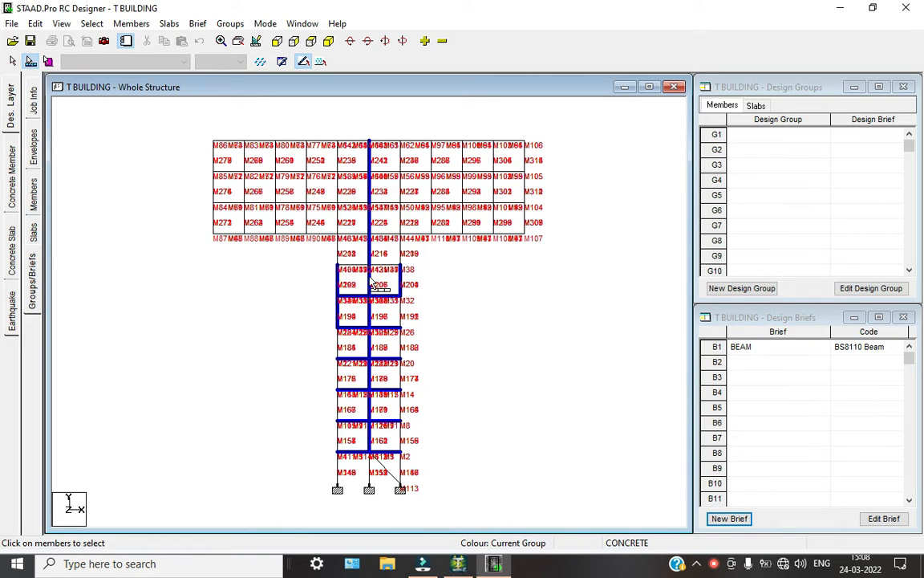
pyautogui.moveTo(318, 309); pyautogui.dragTo(350, 321)
pyautogui.moveTo(314, 273); pyautogui.dragTo(350, 289)
pyautogui.moveTo(423, 283); pyautogui.dragTo(398, 280)
pyautogui.moveTo(329, 260); pyautogui.dragTo(412, 271)
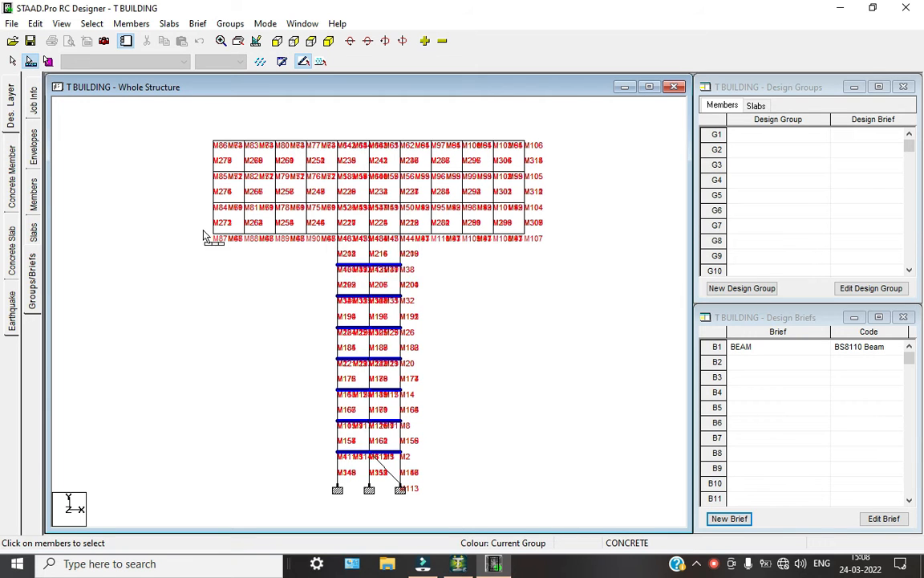
# Add the horizontal beams at all four levels of the wide upper block to the selection.
pyautogui.moveTo(200, 230); pyautogui.dragTo(539, 241)
pyautogui.moveTo(203, 196); pyautogui.dragTo(547, 209)
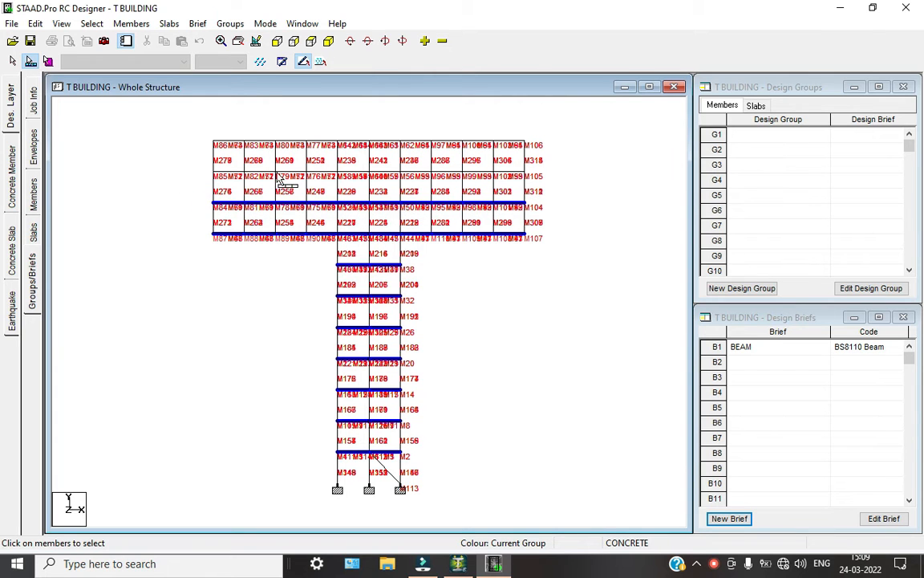
pyautogui.moveTo(195, 165); pyautogui.dragTo(544, 184)
pyautogui.moveTo(201, 131); pyautogui.dragTo(552, 158)
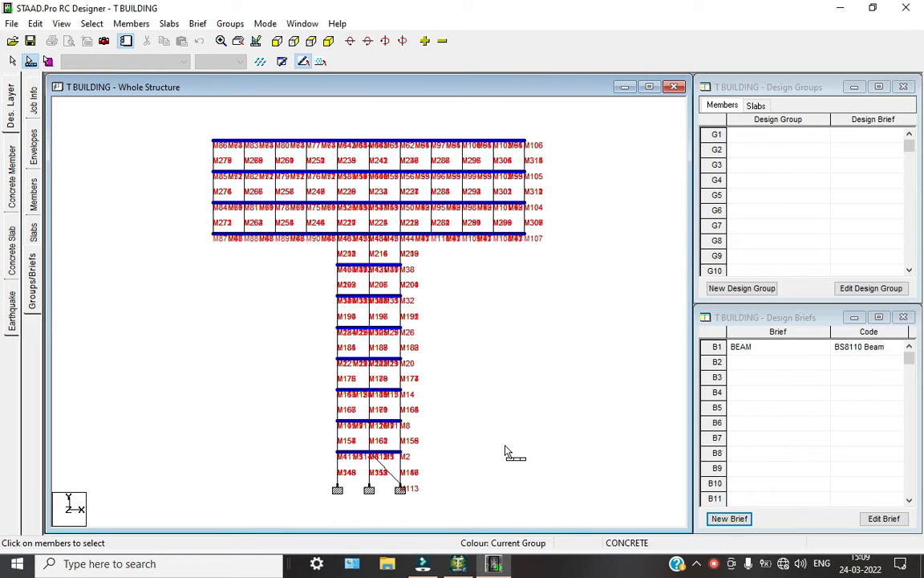
# Create Design Group 1 from the selected beams with the BEAM design brief, then clear the selection.
pyautogui.click(740, 289)
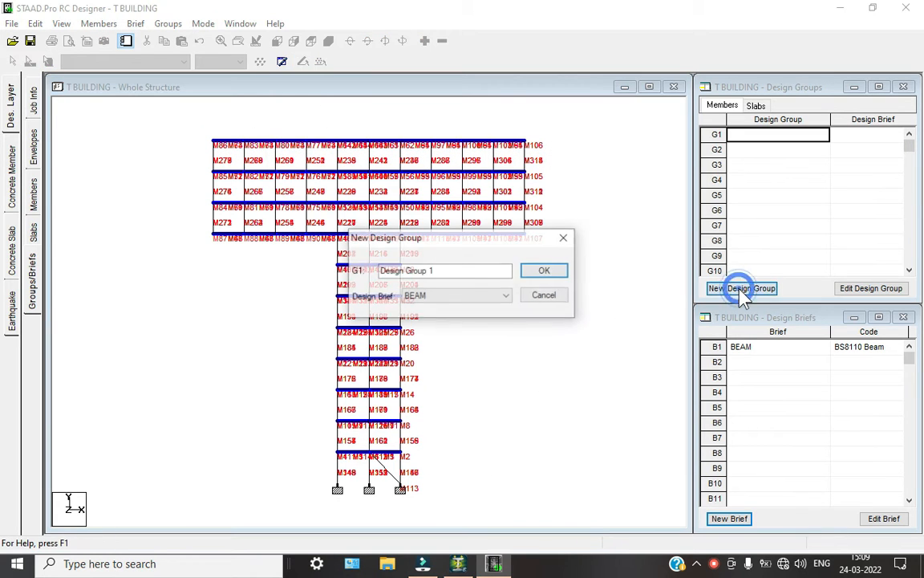
pyautogui.click(542, 273)
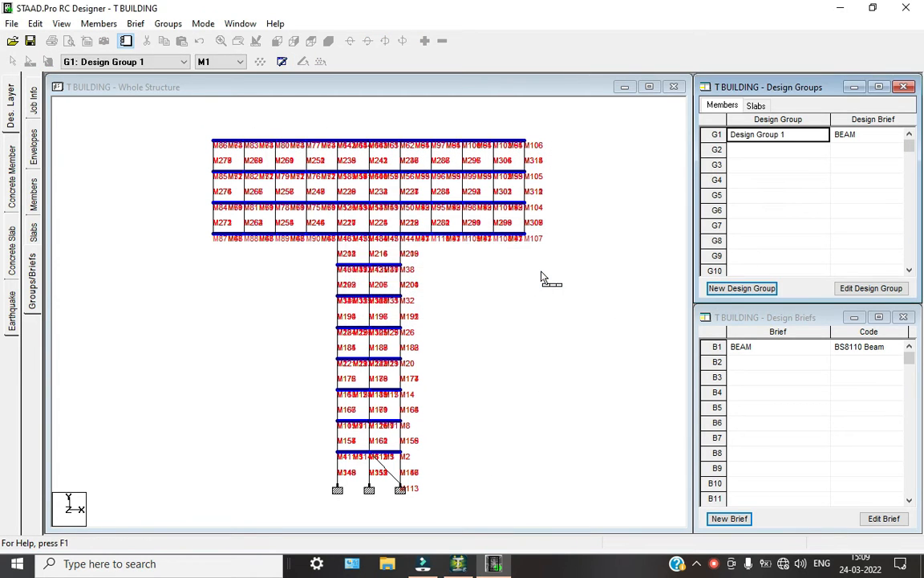
pyautogui.click(530, 329)
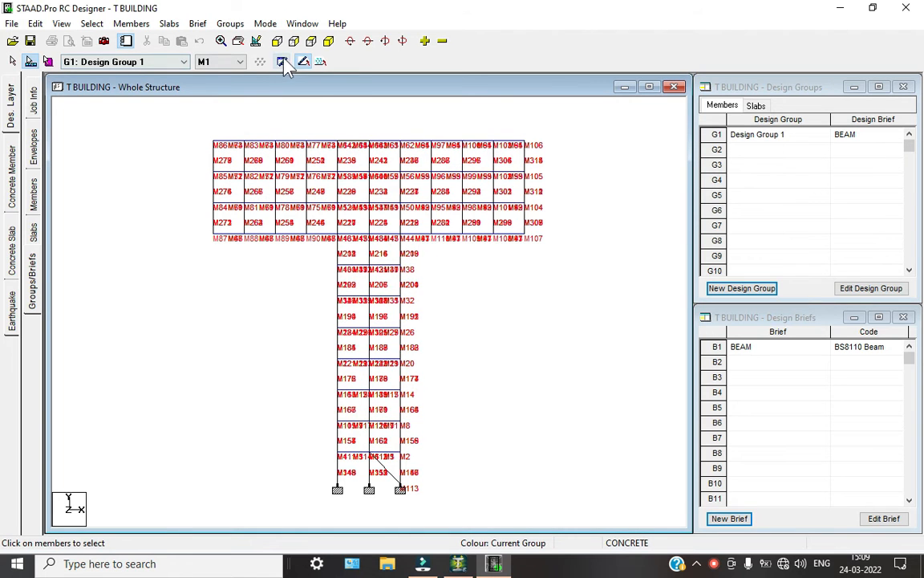
# Show the structure in isometric view, run the concrete member design for all members of Design Group 1, and dismiss the design messages.
pyautogui.click(328, 41)
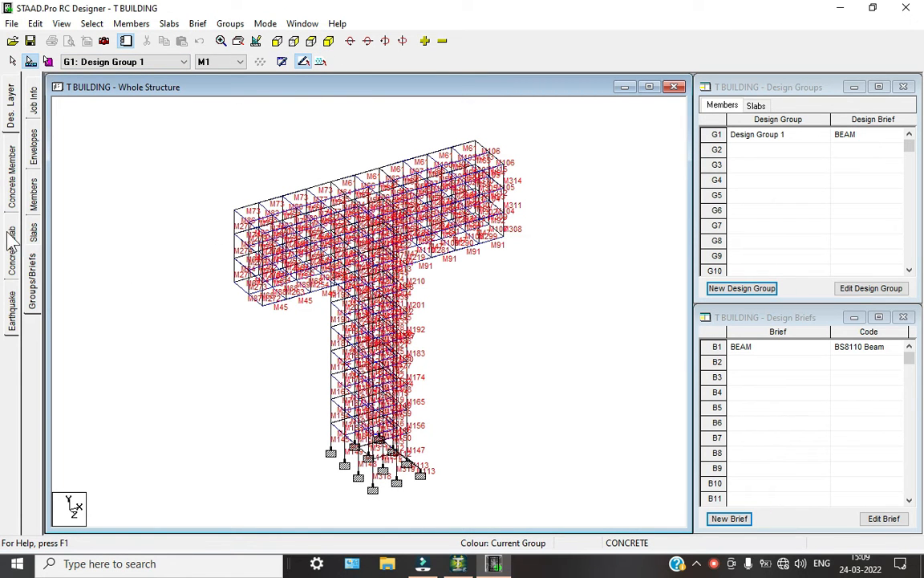
pyautogui.click(16, 180)
pyautogui.click(30, 138)
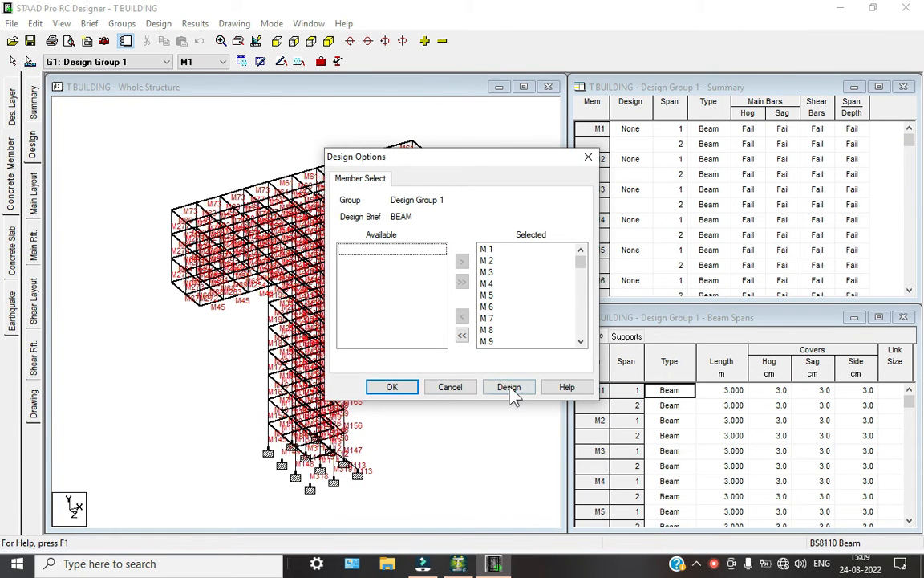
pyautogui.click(509, 387)
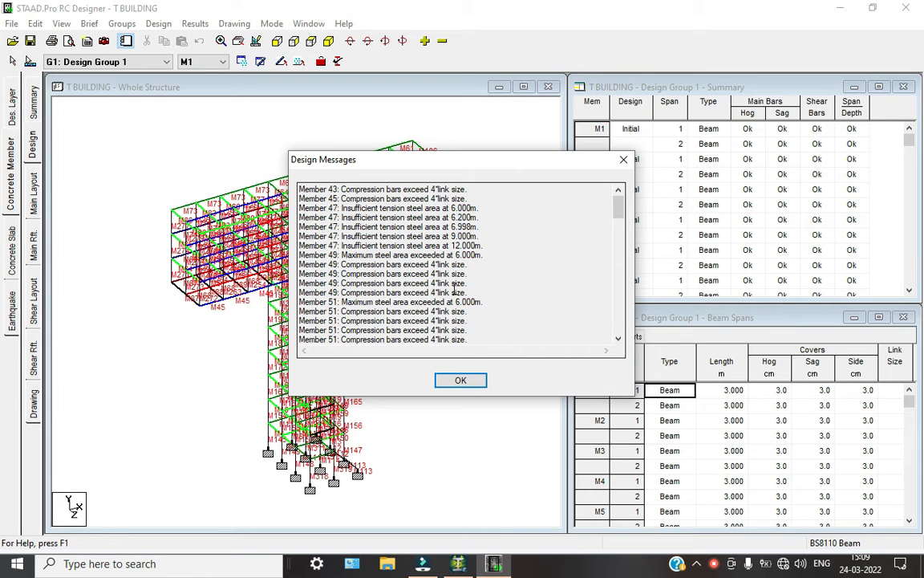
pyautogui.moveTo(404, 154); pyautogui.dragTo(571, 113)
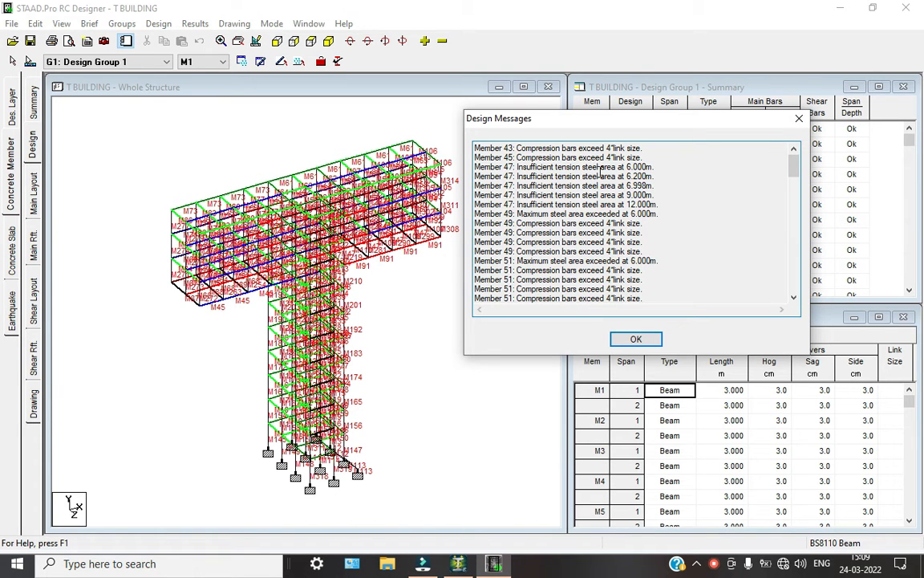
pyautogui.click(635, 339)
# Examine the Design Group 1 summary and beam spans for members M1 to M52, locating M45's cantilever span in the model.
pyautogui.scroll(-2, 746, 204)
pyautogui.scroll(-6, 746, 205)
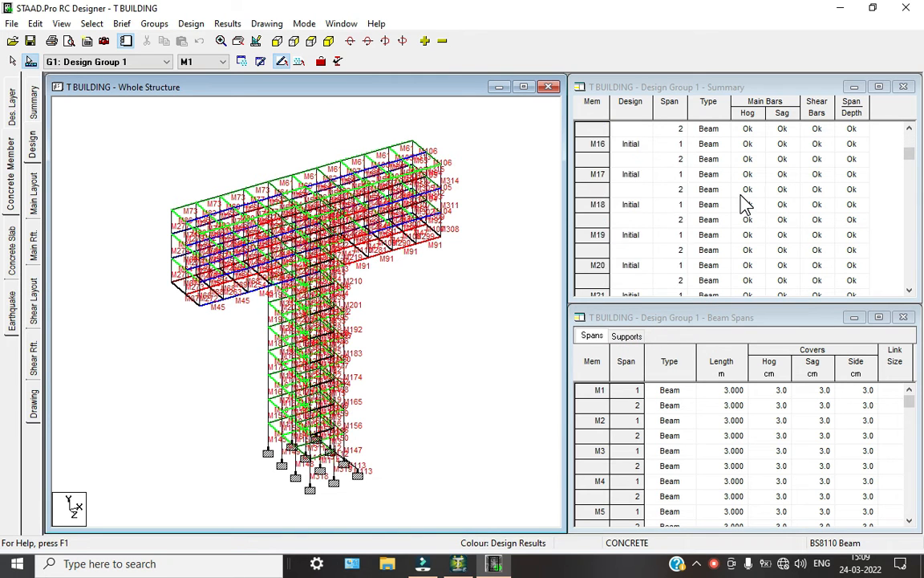
pyautogui.scroll(-12, 746, 205)
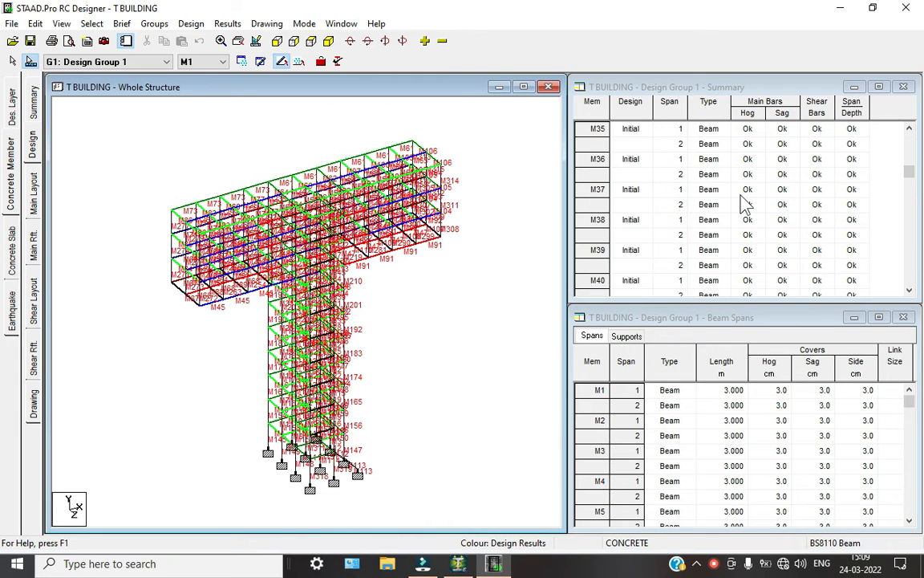
pyautogui.scroll(-4, 746, 204)
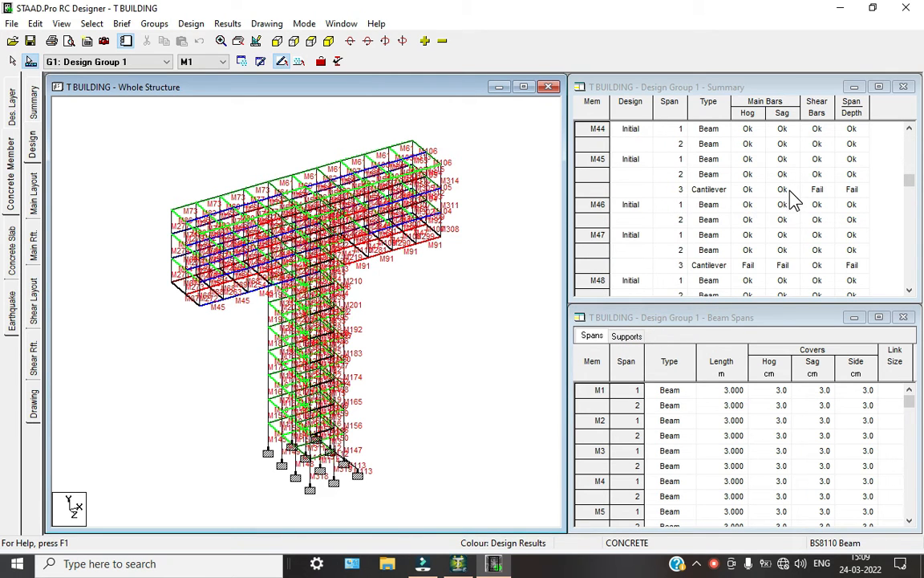
pyautogui.click(722, 189)
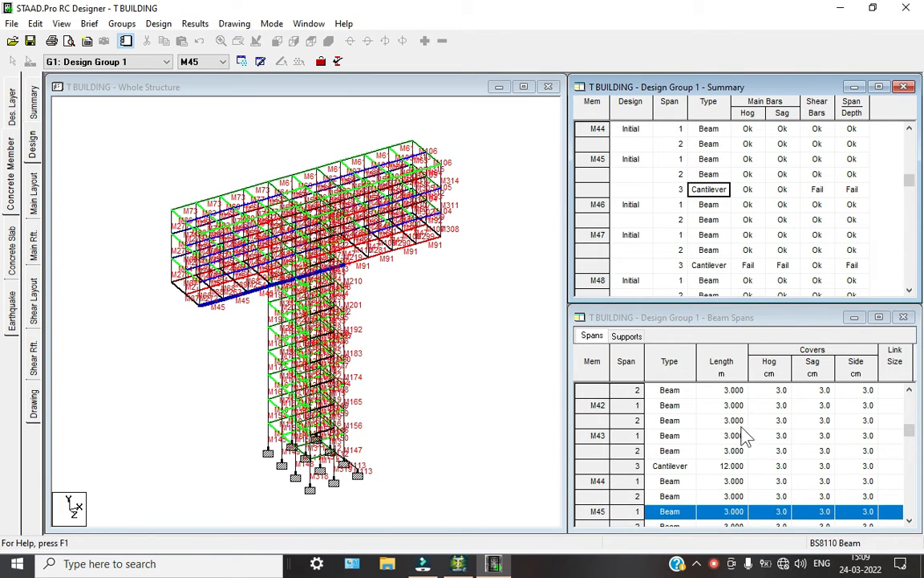
pyautogui.scroll(-6, 746, 441)
pyautogui.scroll(-3, 769, 452)
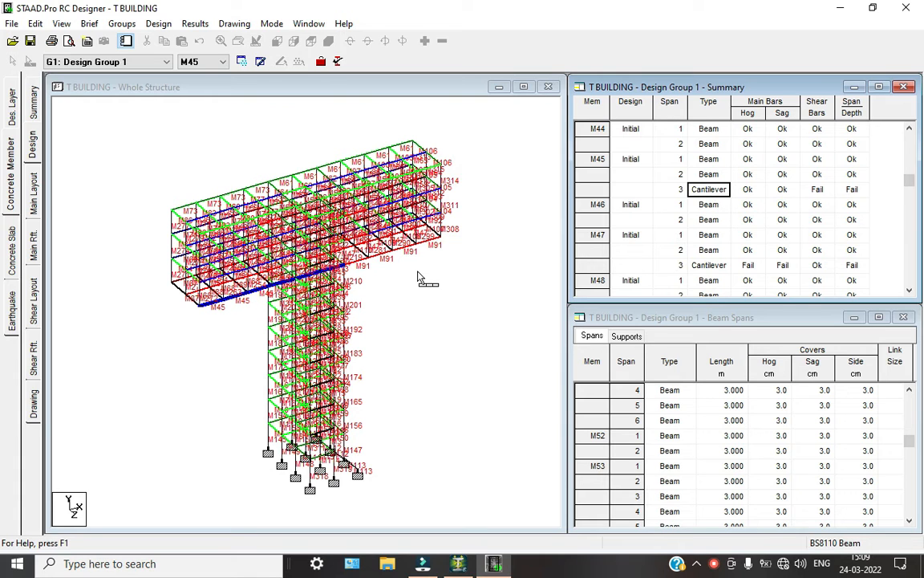
pyautogui.scroll(-8, 730, 210)
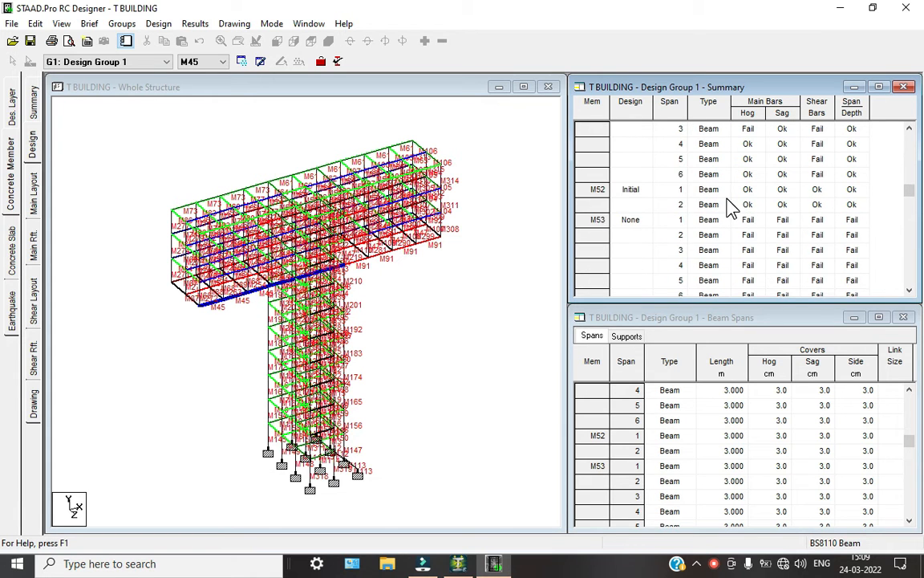
# Check the bar, shear and span/depth results of members M53 to M59, highlighting M53 and M55 in the model.
pyautogui.click(709, 172)
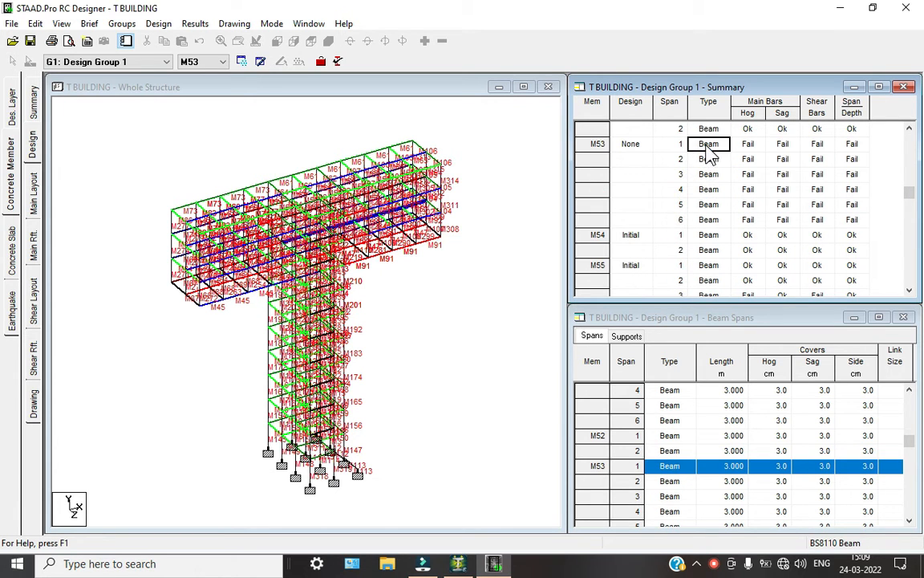
pyautogui.click(709, 189)
pyautogui.click(709, 205)
pyautogui.click(707, 220)
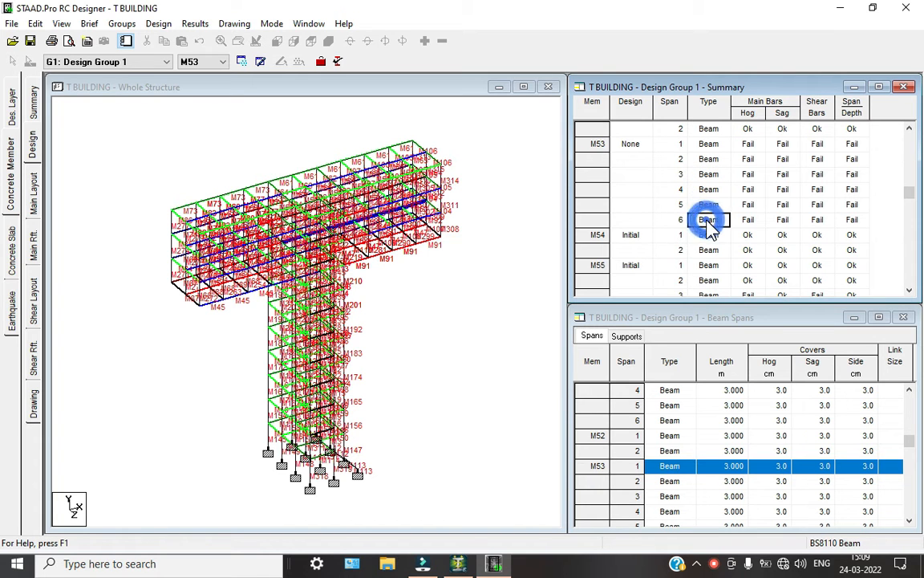
pyautogui.scroll(-4, 713, 225)
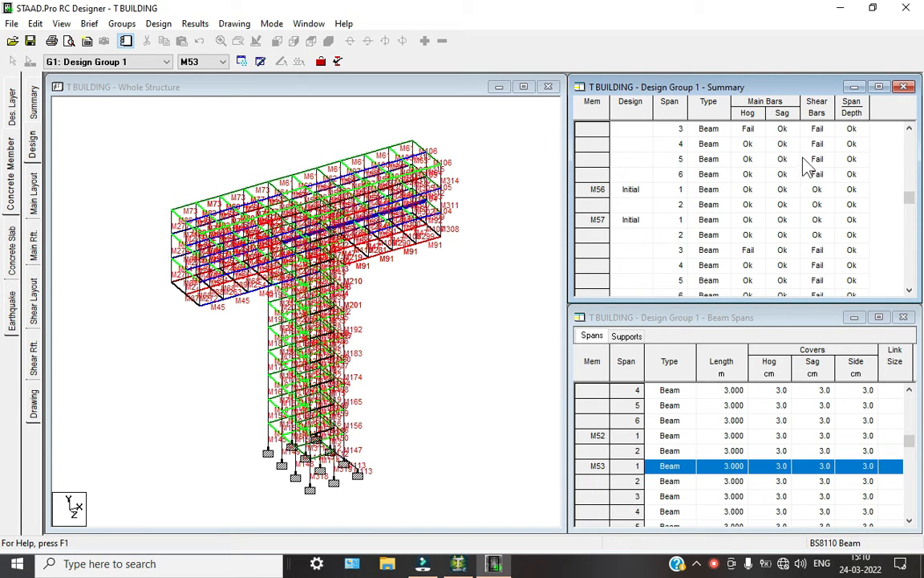
pyautogui.click(713, 164)
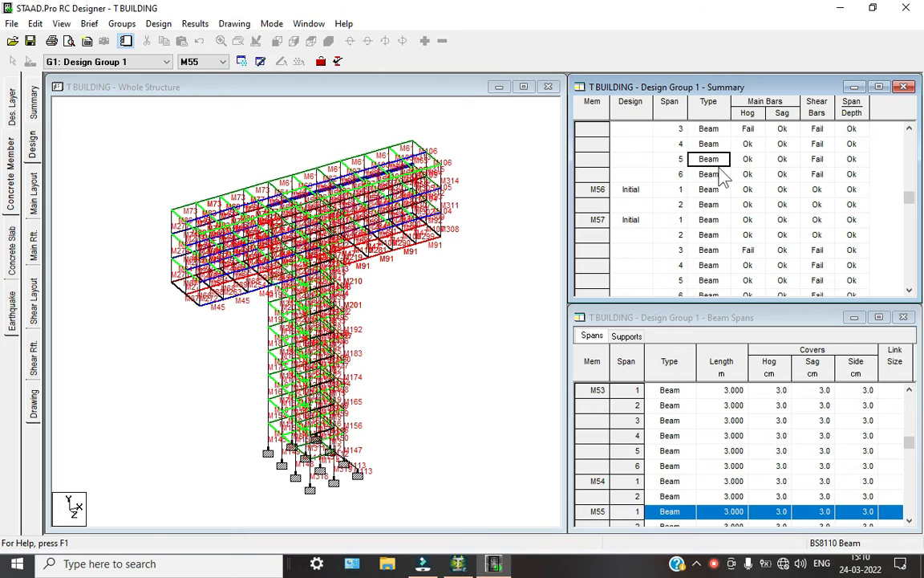
pyautogui.scroll(-4, 659, 172)
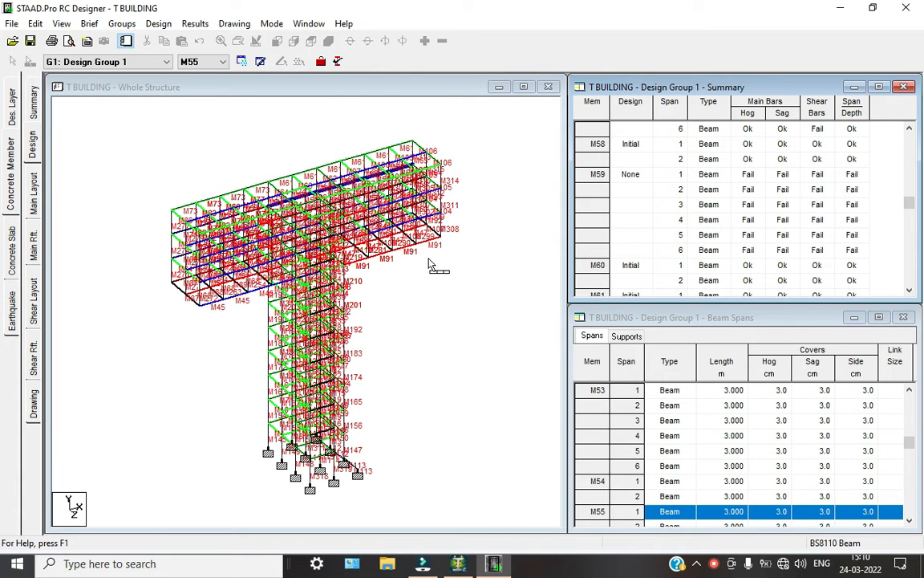
pyautogui.rightClick(359, 192)
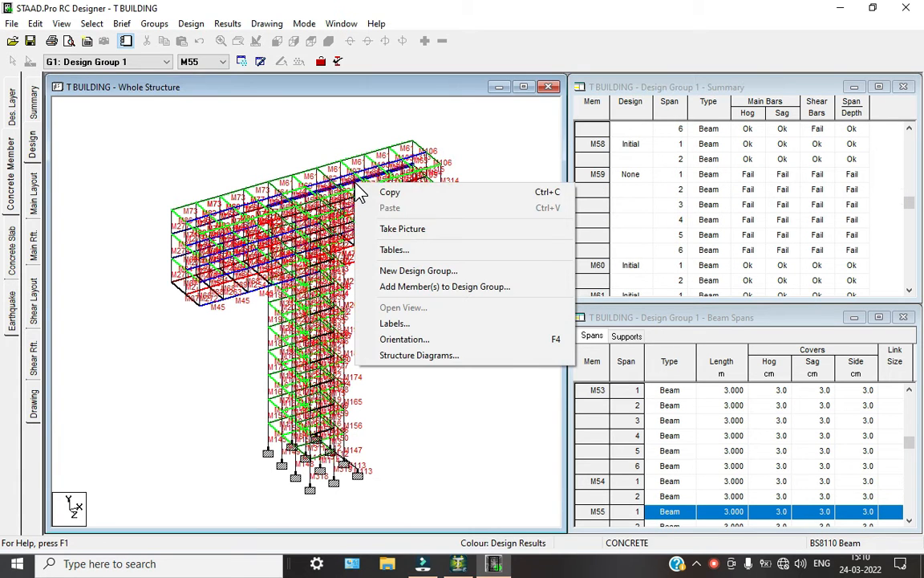
pyautogui.click(431, 362)
pyautogui.click(598, 148)
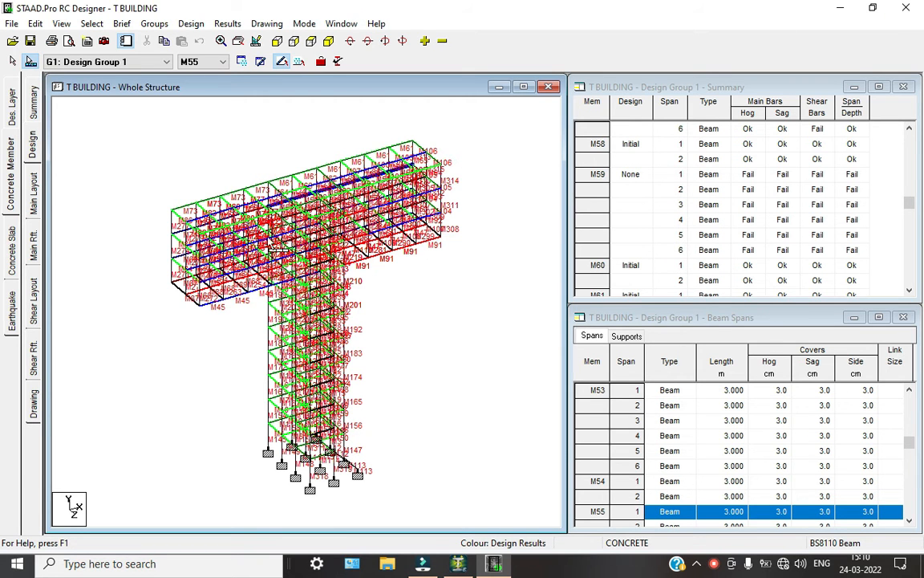
# Enlarge the structure view and review the design summary and spans of members M60 to M74, highlighting M74 and M73 in the model.
pyautogui.scroll(1, 265, 247)
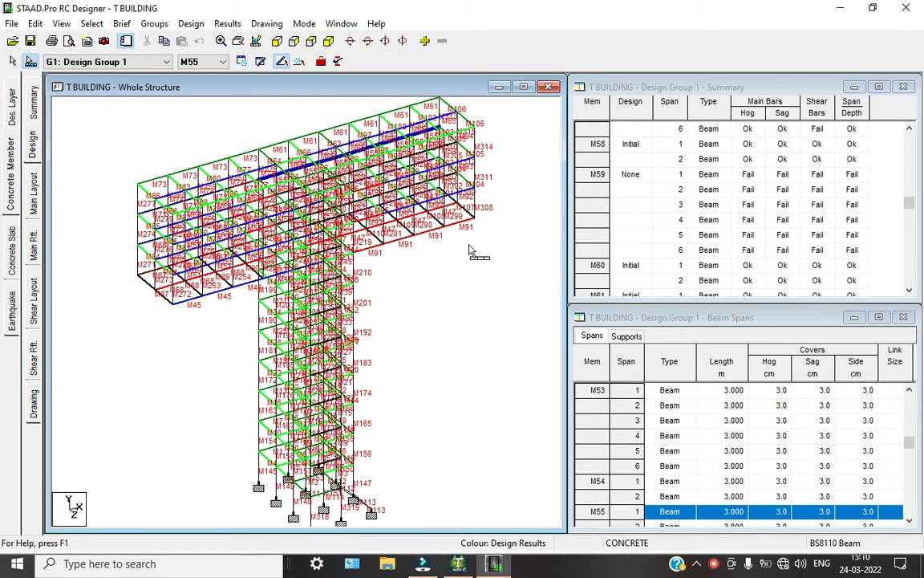
pyautogui.scroll(-2, 642, 240)
pyautogui.scroll(-2, 651, 425)
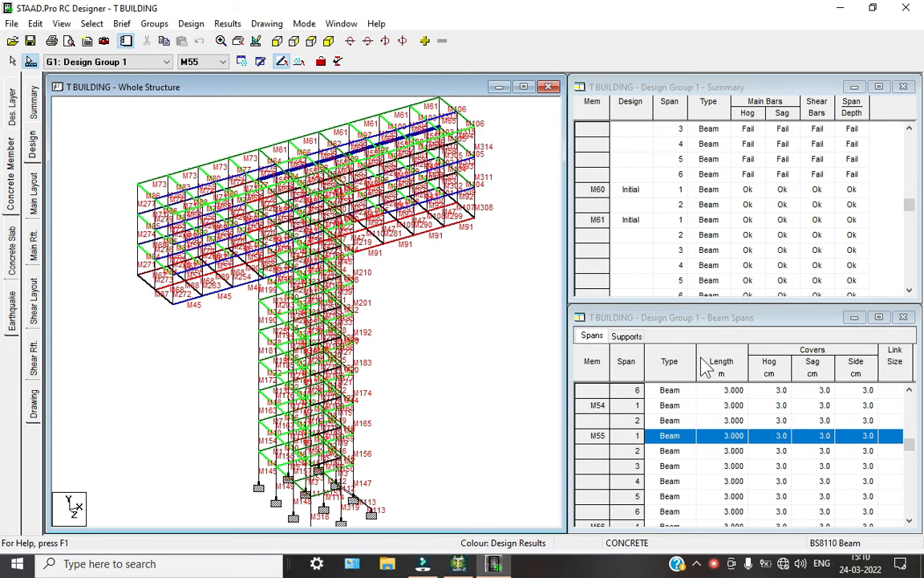
pyautogui.click(719, 330)
pyautogui.scroll(-10, 738, 433)
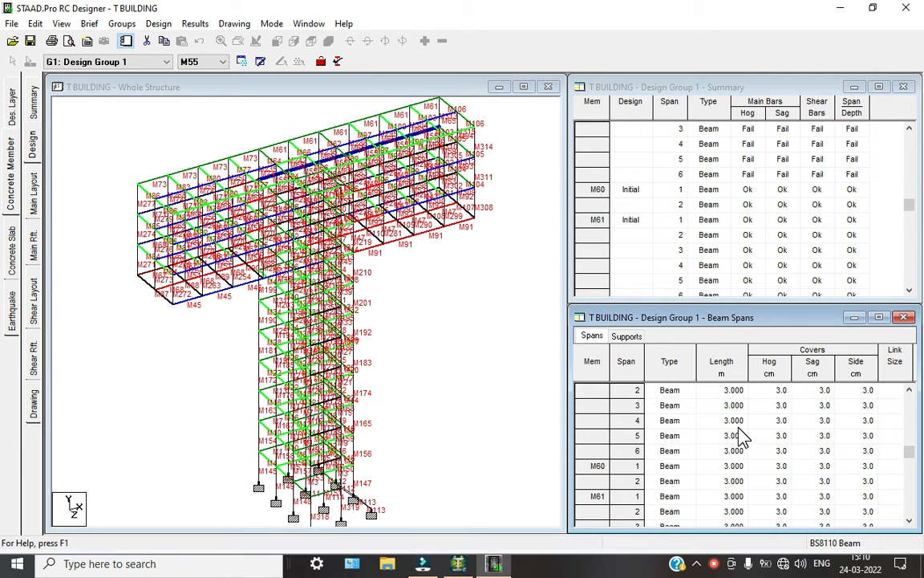
pyautogui.scroll(-5, 742, 433)
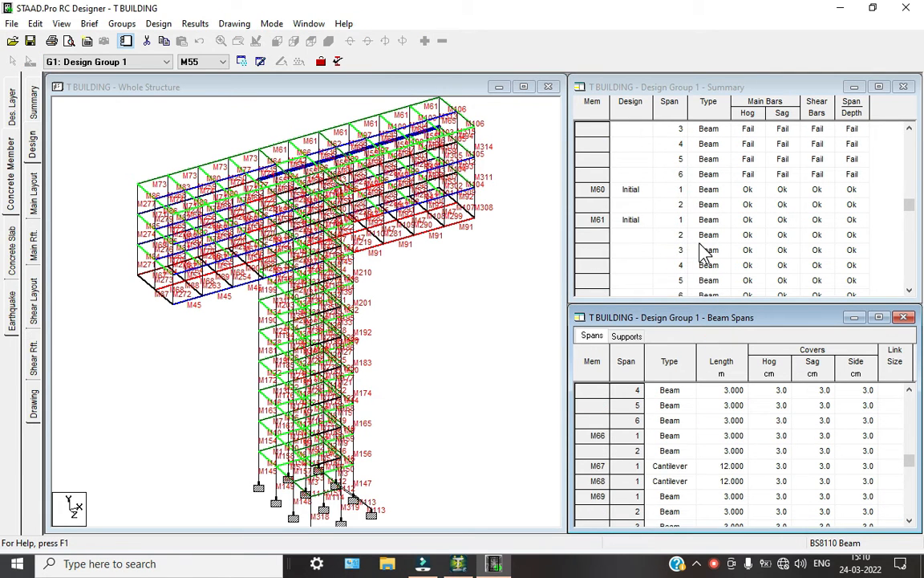
pyautogui.scroll(-4, 705, 253)
pyautogui.scroll(-10, 704, 253)
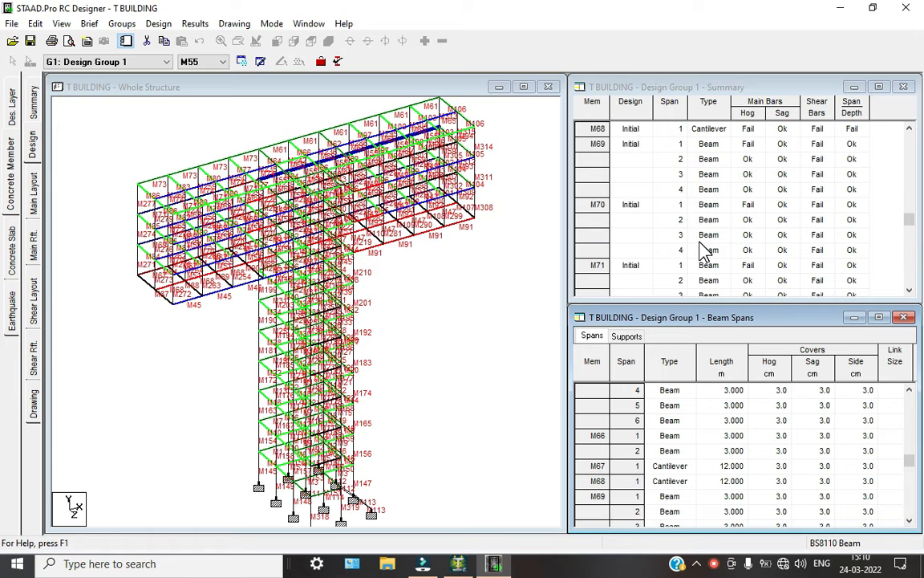
pyautogui.scroll(-1, 698, 255)
pyautogui.click(640, 266)
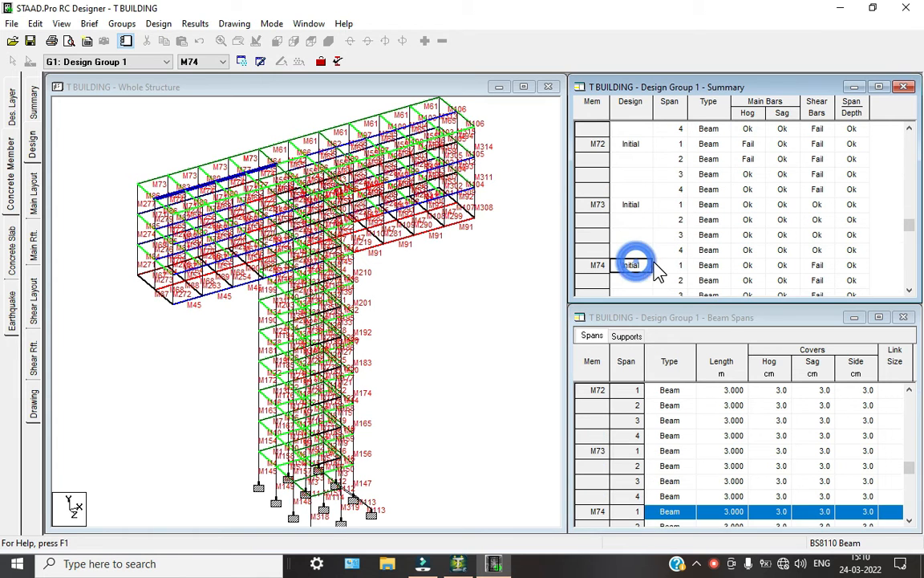
pyautogui.click(633, 206)
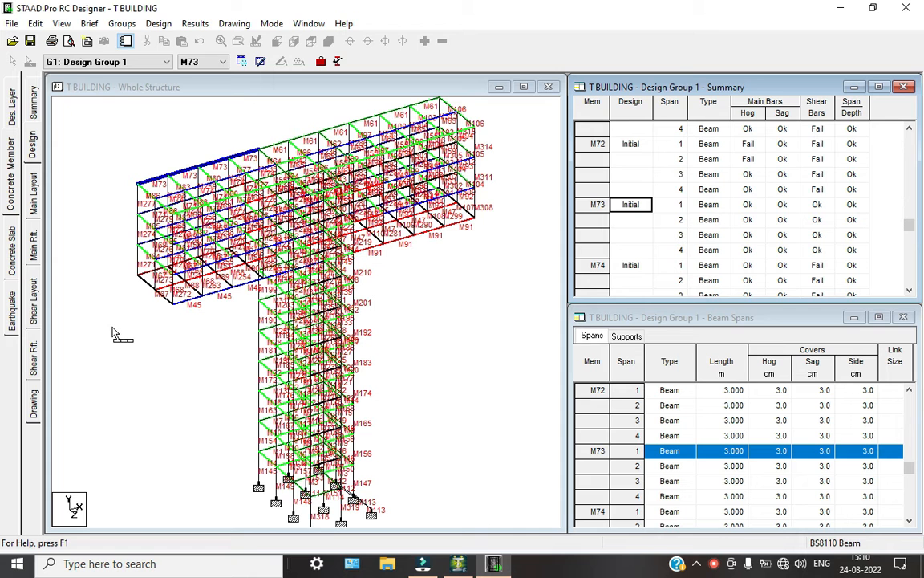
# Inspect member M73's main reinforcement layout, checking the cross-section bars at 0.65 m and 1.55 m along the beam.
pyautogui.click(34, 108)
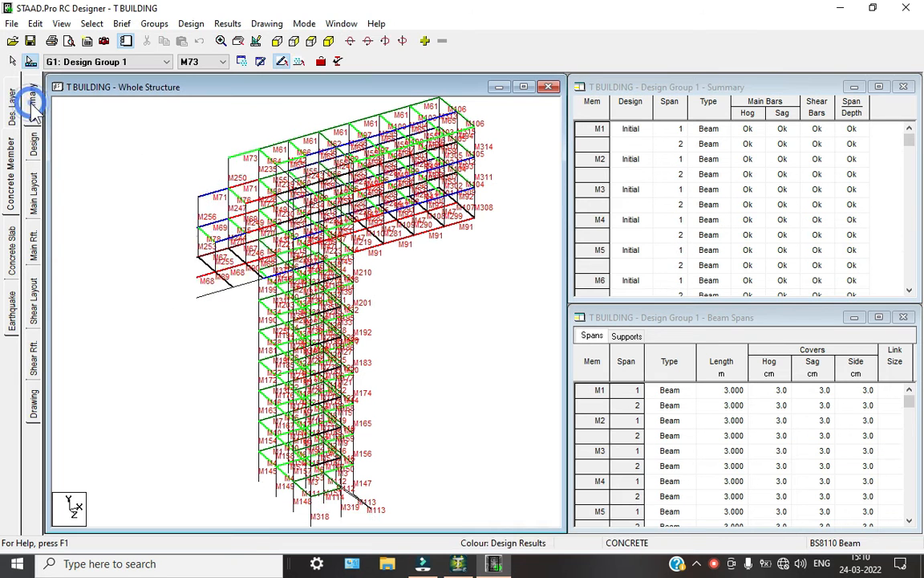
pyautogui.click(33, 205)
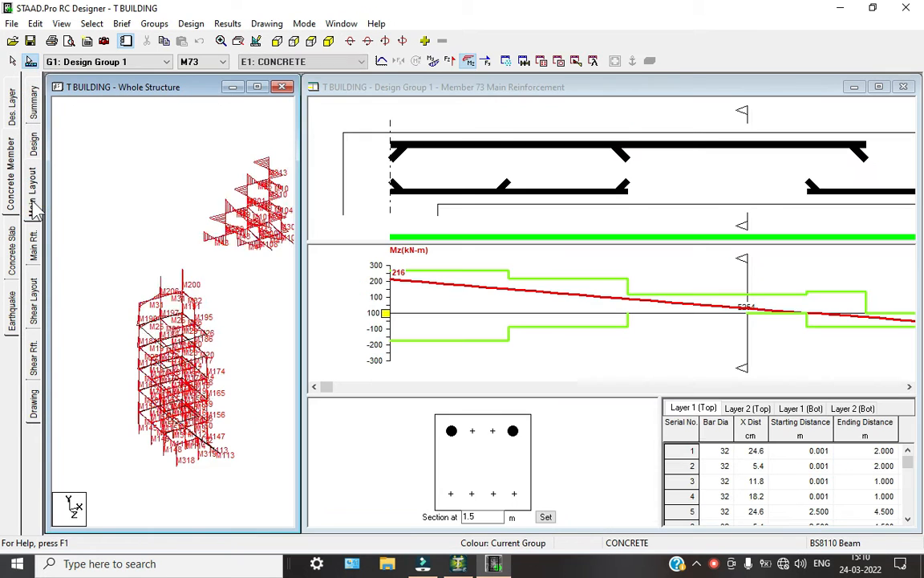
pyautogui.click(550, 329)
pyautogui.moveTo(744, 259); pyautogui.dragTo(545, 301)
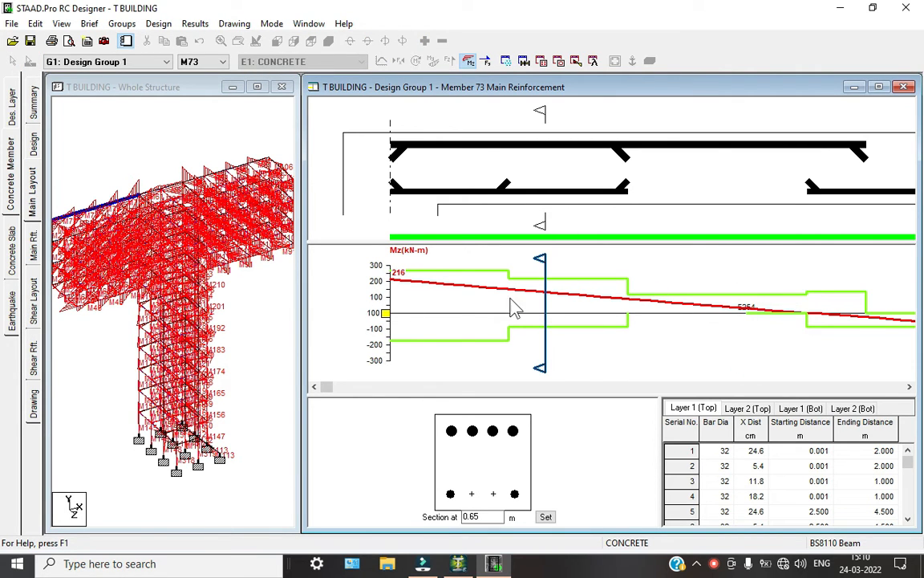
pyautogui.moveTo(539, 267); pyautogui.dragTo(754, 259)
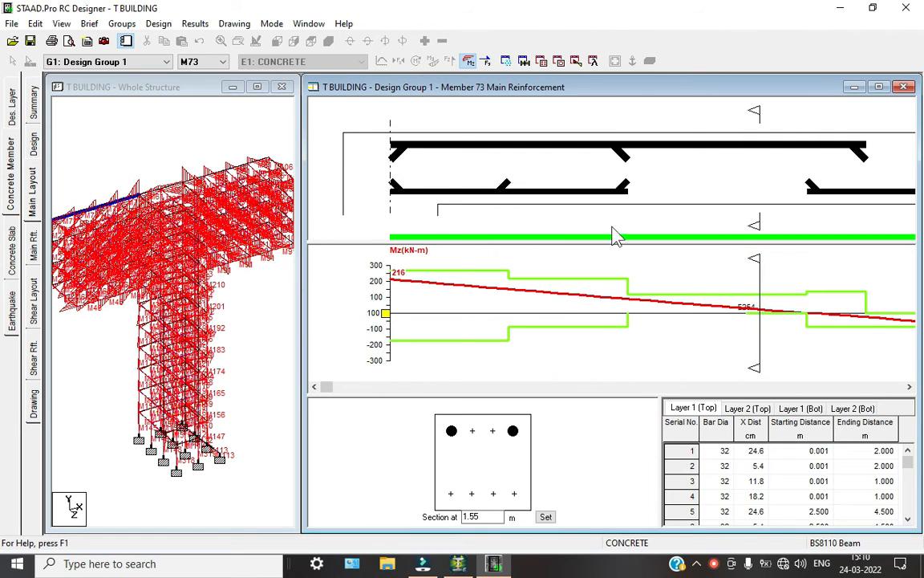
# Close RC Designer with the changes saved, and set the concrete design code to IS456 in STAAD.Pro.
pyautogui.click(911, 8)
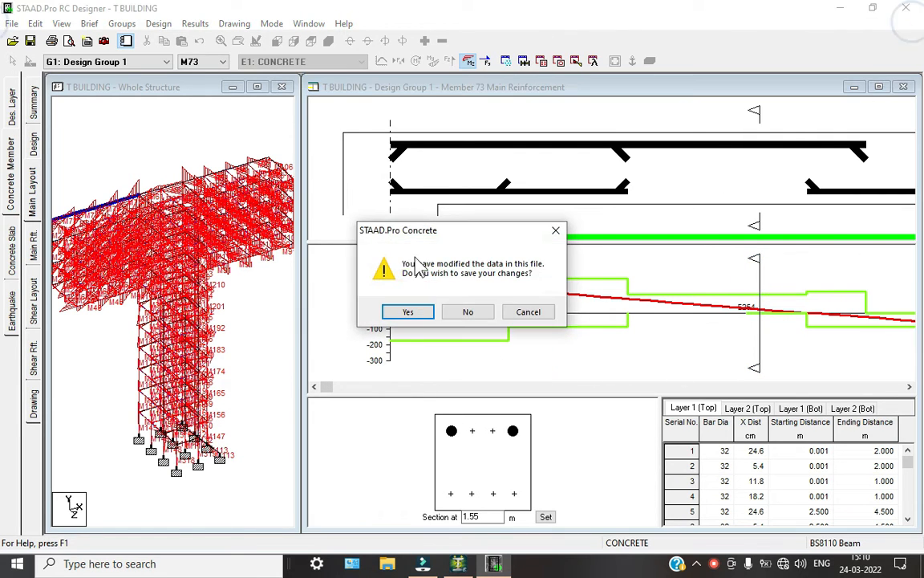
pyautogui.click(416, 311)
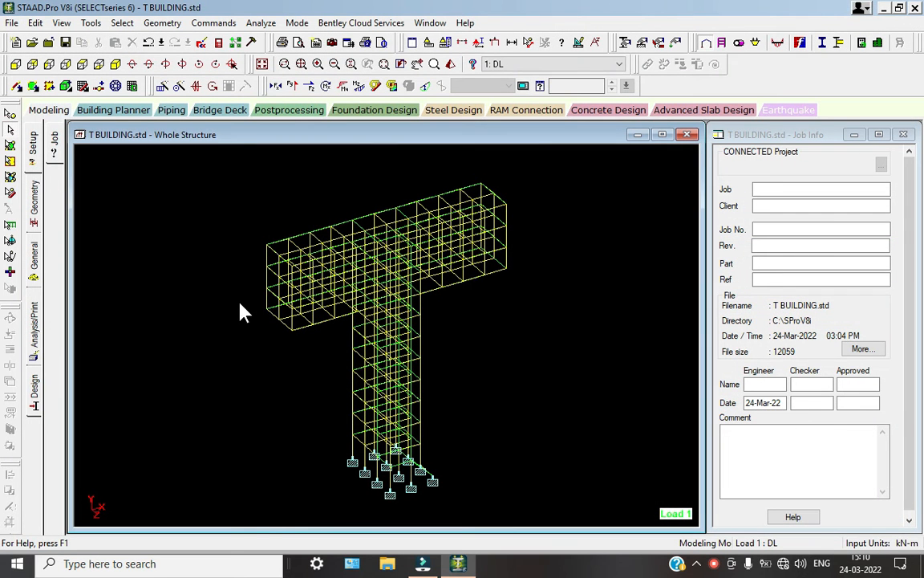
pyautogui.click(34, 391)
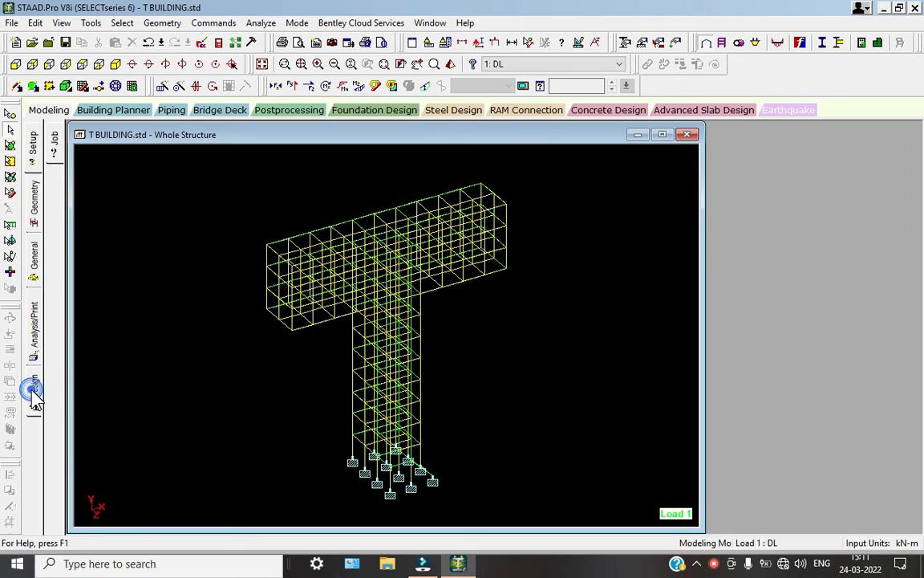
pyautogui.click(57, 200)
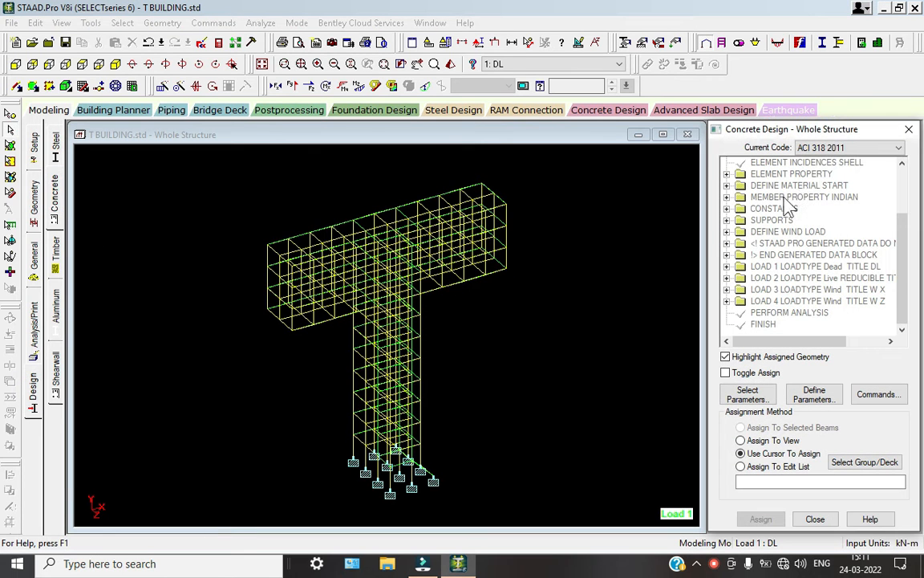
pyautogui.click(832, 153)
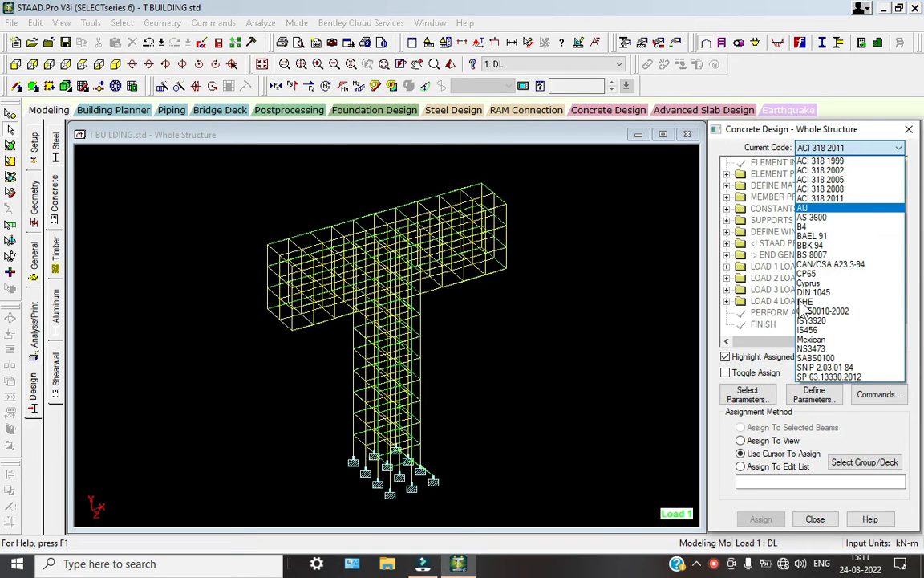
pyautogui.click(809, 330)
# Limit the selected concrete design parameters to Fc, Fymain and Fysec.
pyautogui.click(747, 394)
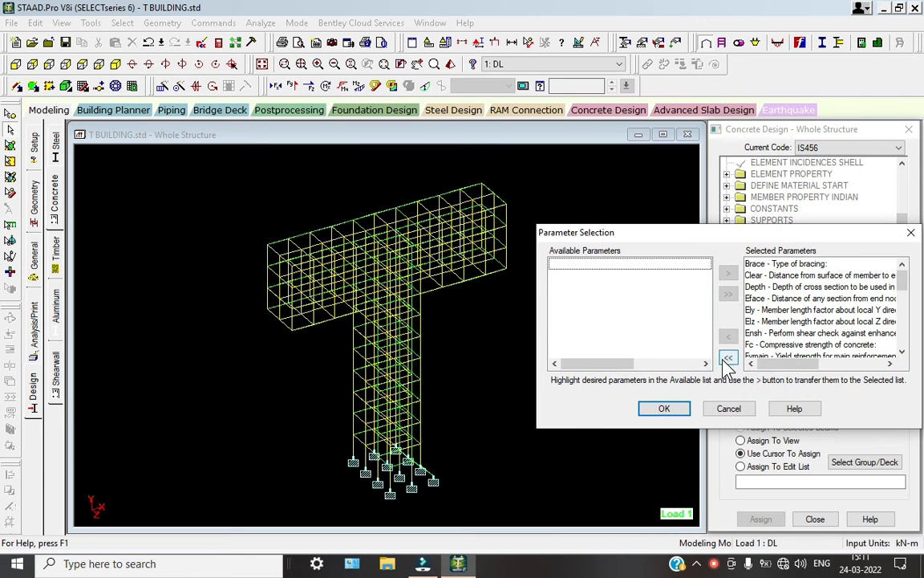
pyautogui.click(727, 358)
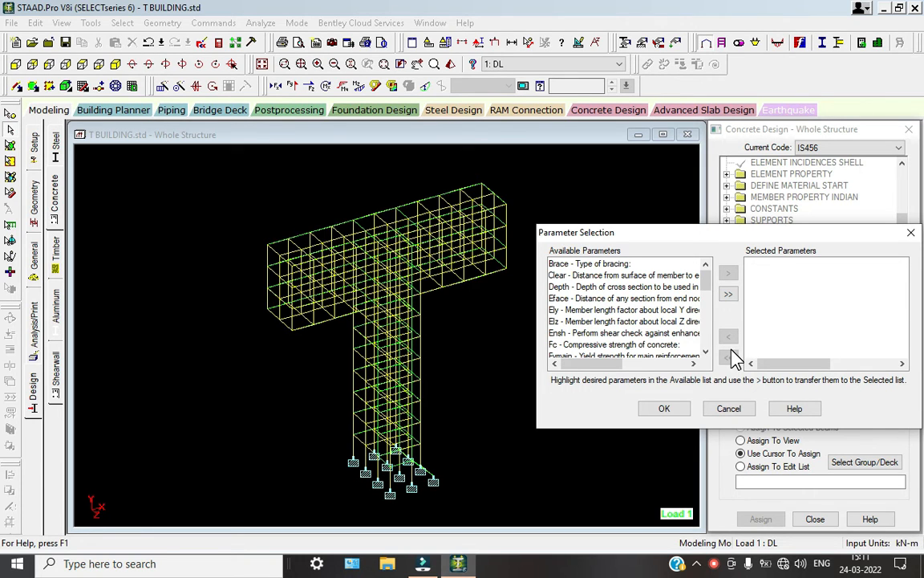
pyautogui.doubleClick(614, 344)
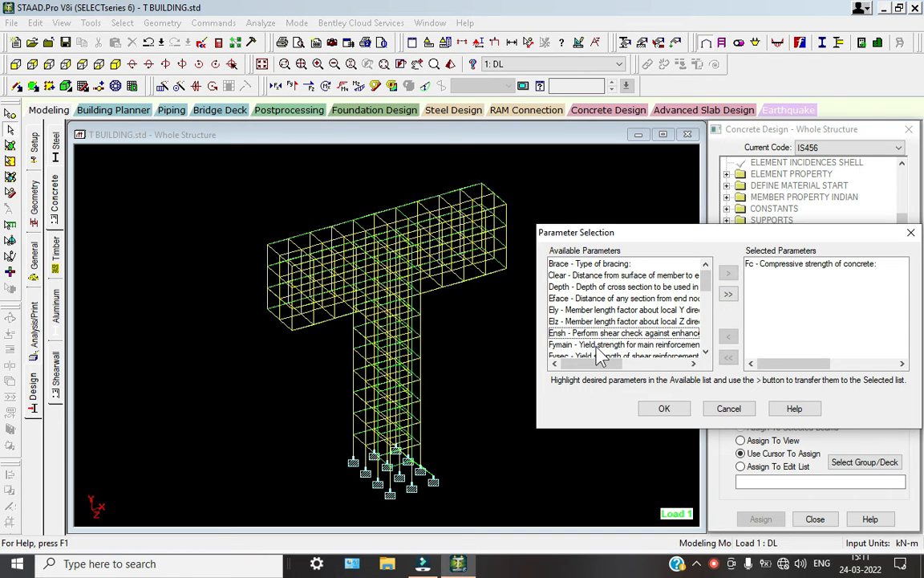
pyautogui.doubleClick(595, 344)
pyautogui.click(663, 408)
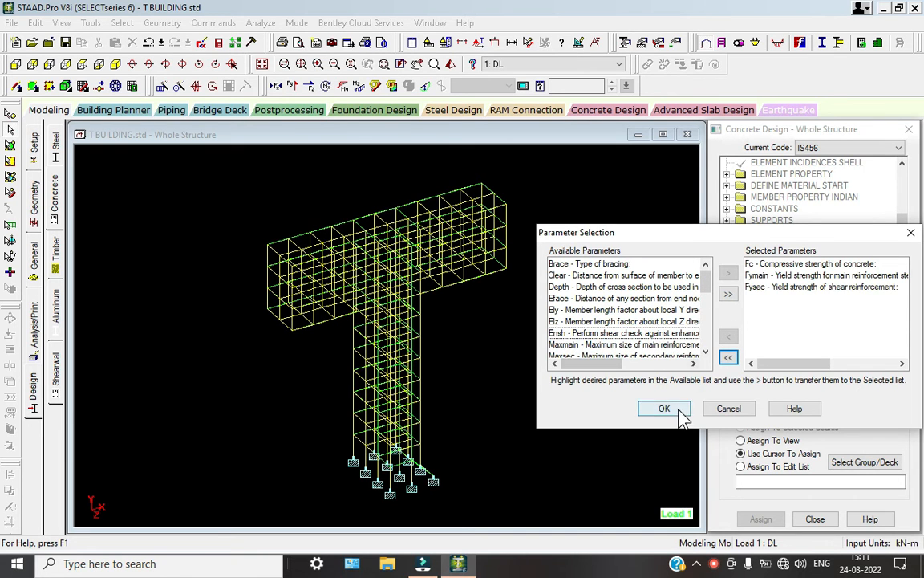
# Define the FC parameter with a concrete compressive strength of 25000 kN/m2.
pyautogui.click(819, 397)
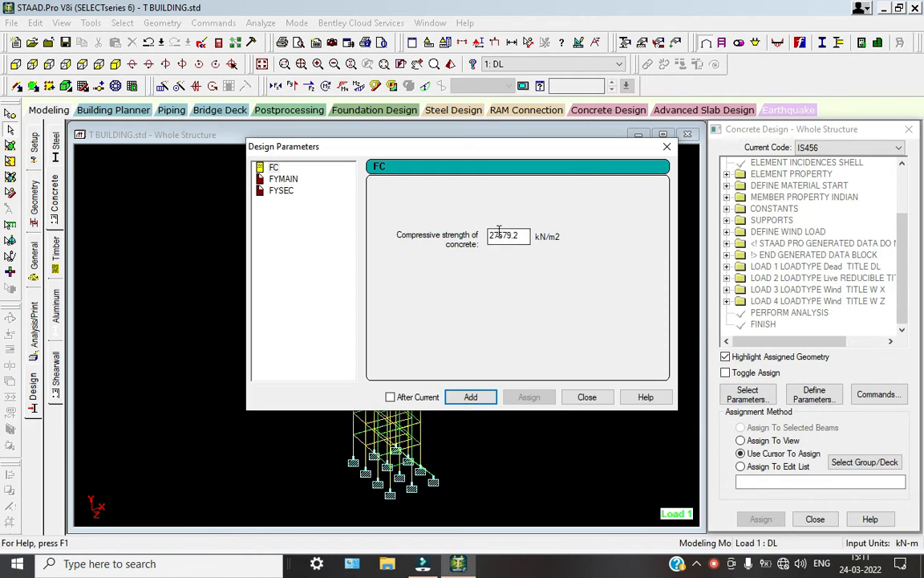
pyautogui.doubleClick(526, 235)
pyautogui.write('25000')
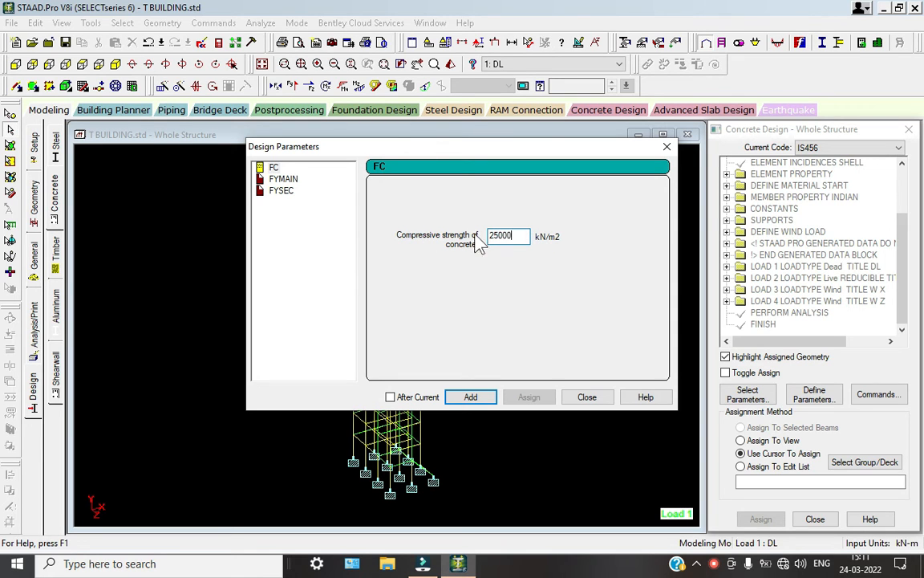
pyautogui.click(471, 397)
# Define the FYMAIN and FYSEC yield strengths as 415000 kN/m2 each and finish the parameter definition.
pyautogui.click(282, 178)
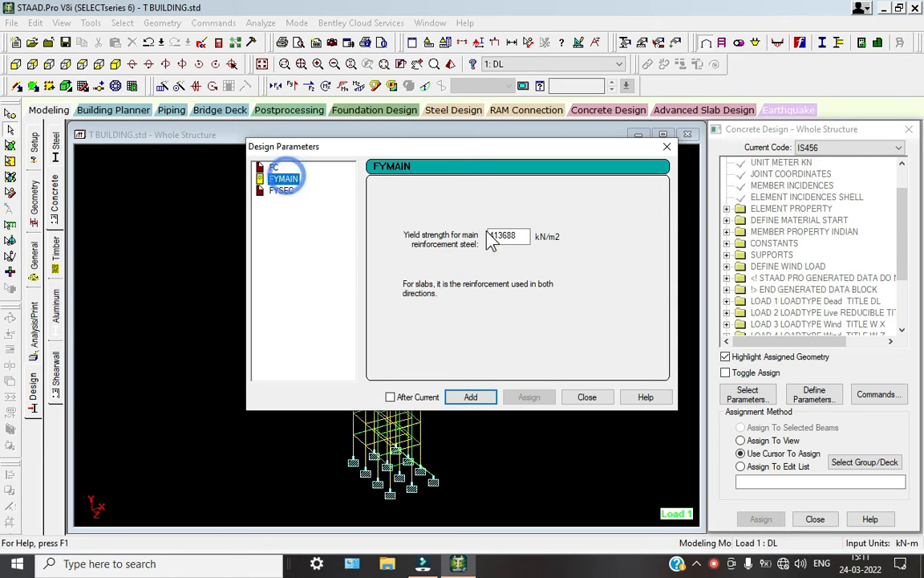
pyautogui.doubleClick(505, 235)
pyautogui.write('415000')
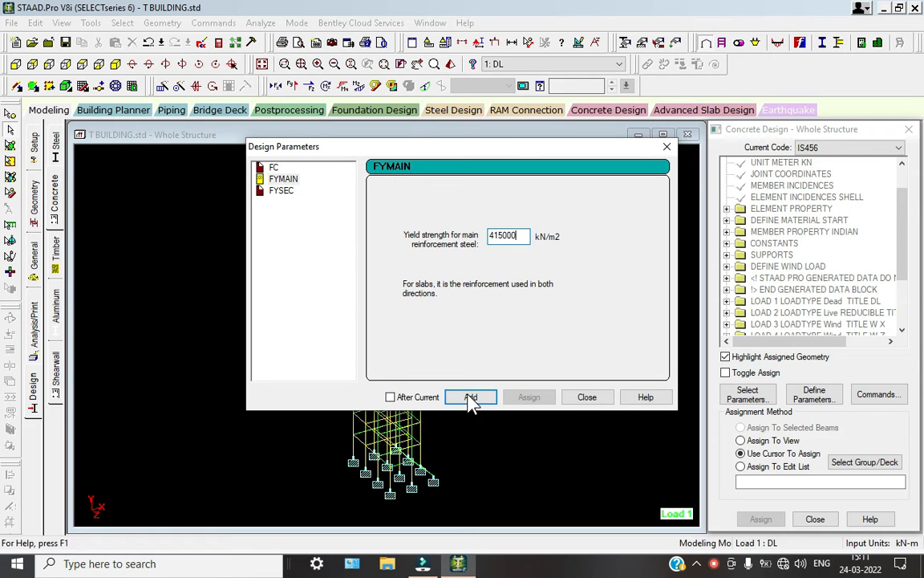
pyautogui.click(470, 397)
pyautogui.click(281, 190)
pyautogui.doubleClick(516, 237)
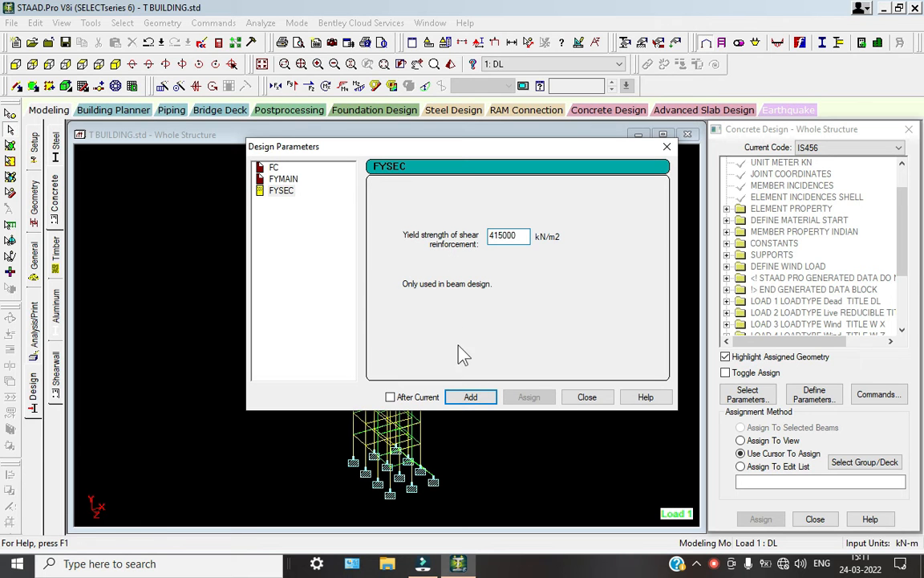
pyautogui.click(474, 397)
pyautogui.click(586, 397)
# Add the DESIGN BEAM, DESIGN COLUMN, DESIGN SLAB/ELEMENT and TAKE OFF commands to the concrete design.
pyautogui.click(878, 394)
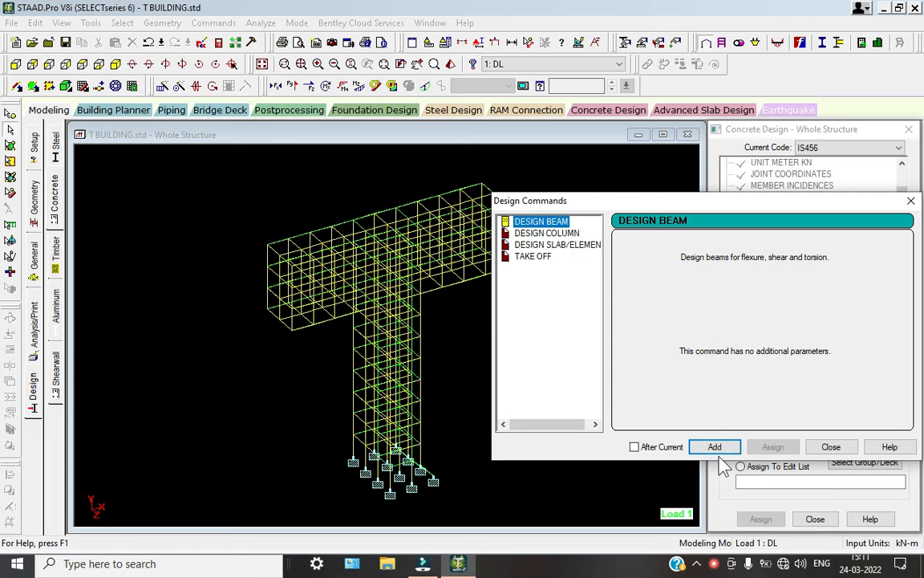
pyautogui.click(714, 447)
pyautogui.click(550, 232)
pyautogui.click(716, 447)
pyautogui.click(561, 245)
pyautogui.click(714, 447)
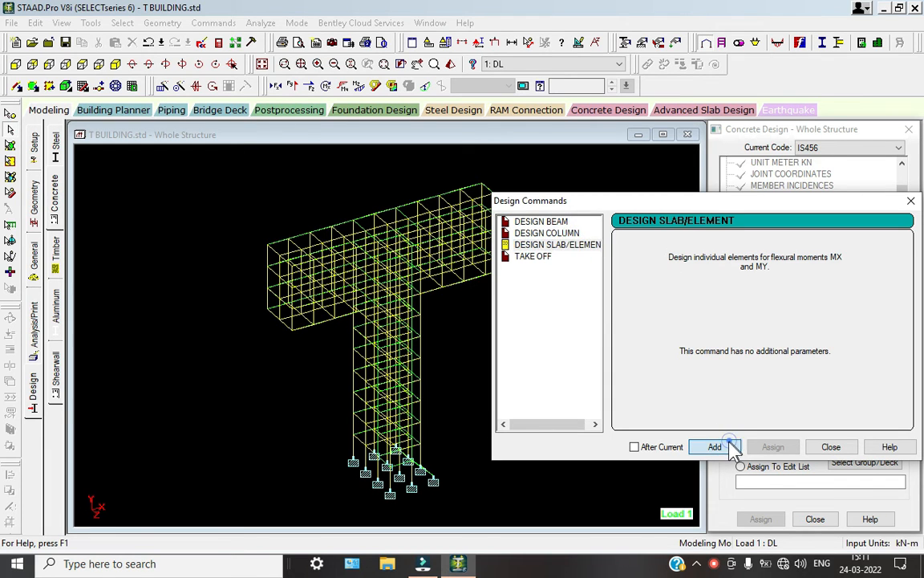
pyautogui.click(533, 256)
pyautogui.click(714, 447)
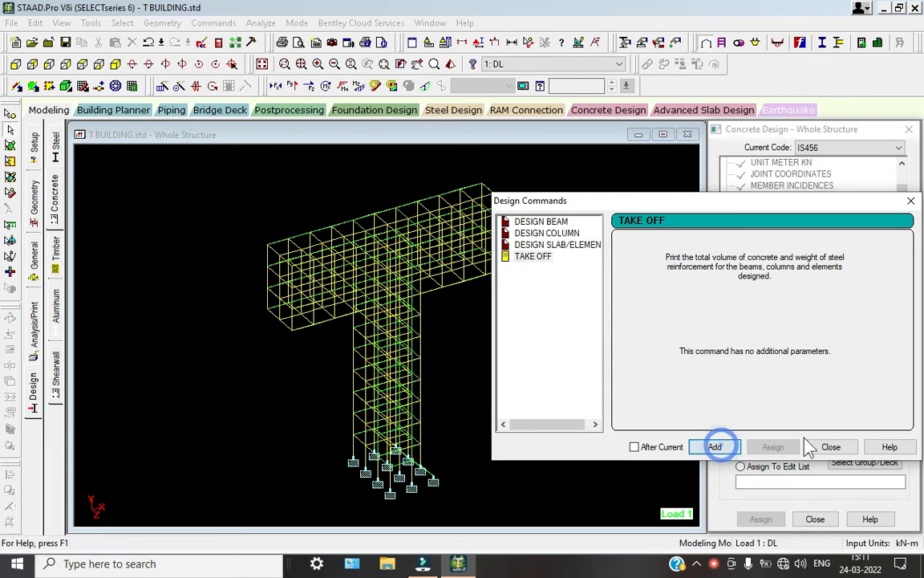
pyautogui.click(834, 448)
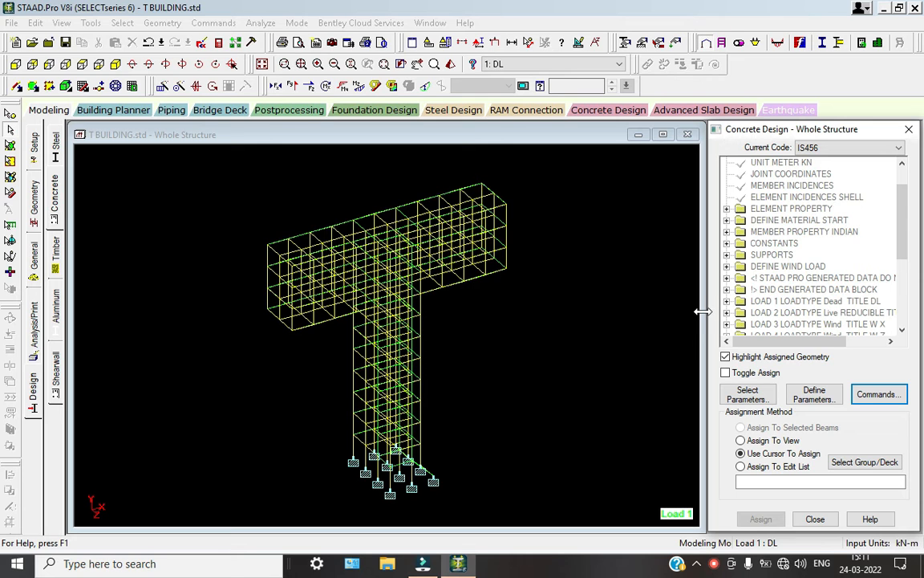
# Assign the FC 25000 parameter to the whole structure in view.
pyautogui.scroll(-4, 838, 271)
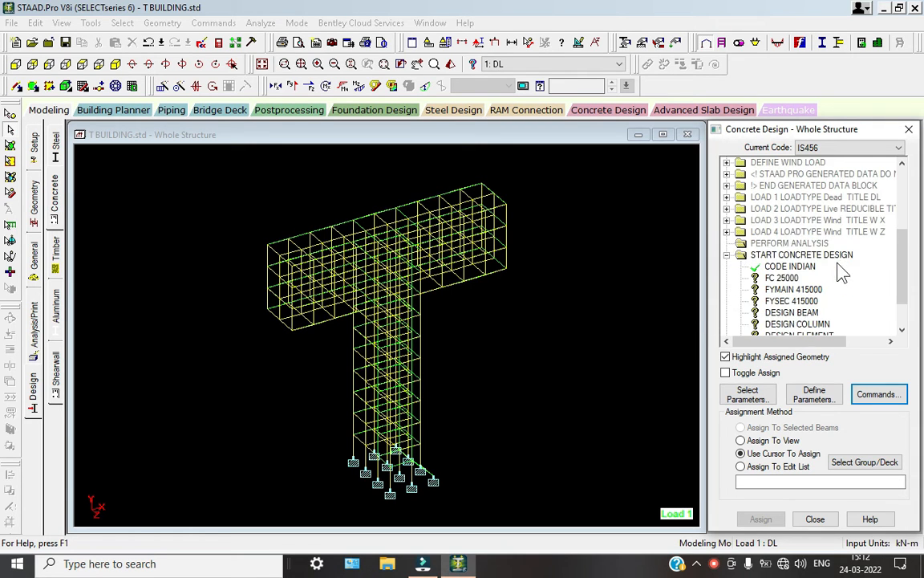
pyautogui.click(780, 232)
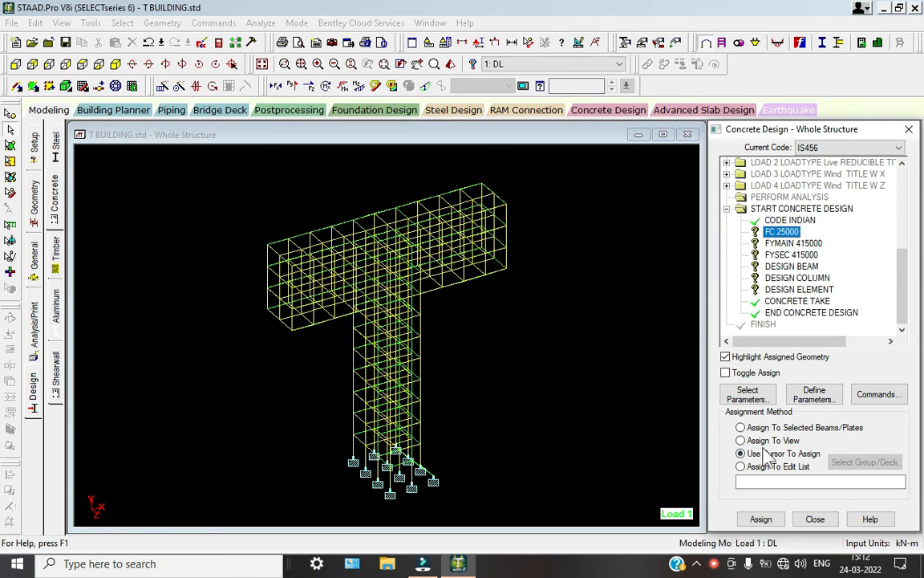
pyautogui.click(741, 440)
pyautogui.click(775, 516)
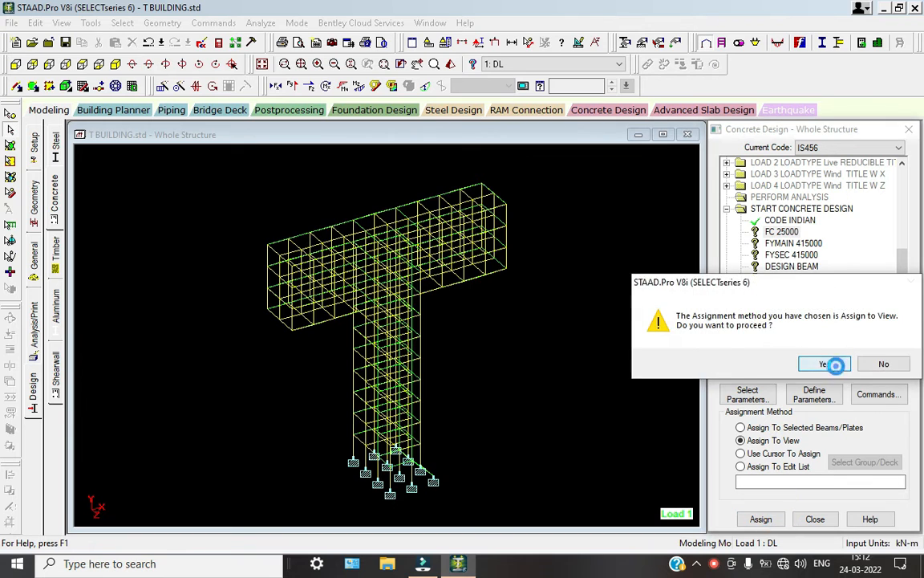
pyautogui.click(824, 363)
# Assign the FYMAIN 415000 and FYSEC 415000 parameters to the whole structure in view.
pyautogui.click(794, 243)
pyautogui.click(758, 440)
pyautogui.click(763, 519)
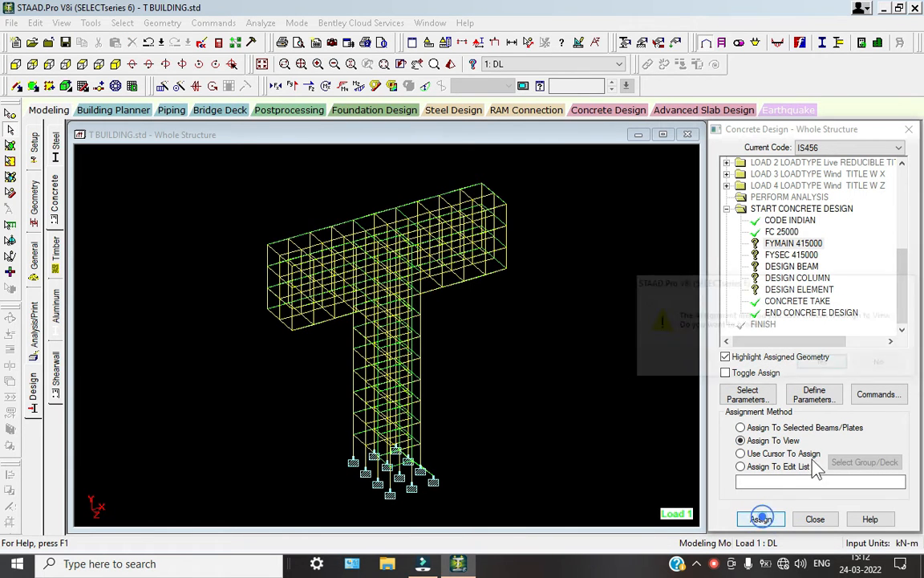
pyautogui.click(808, 361)
pyautogui.click(782, 255)
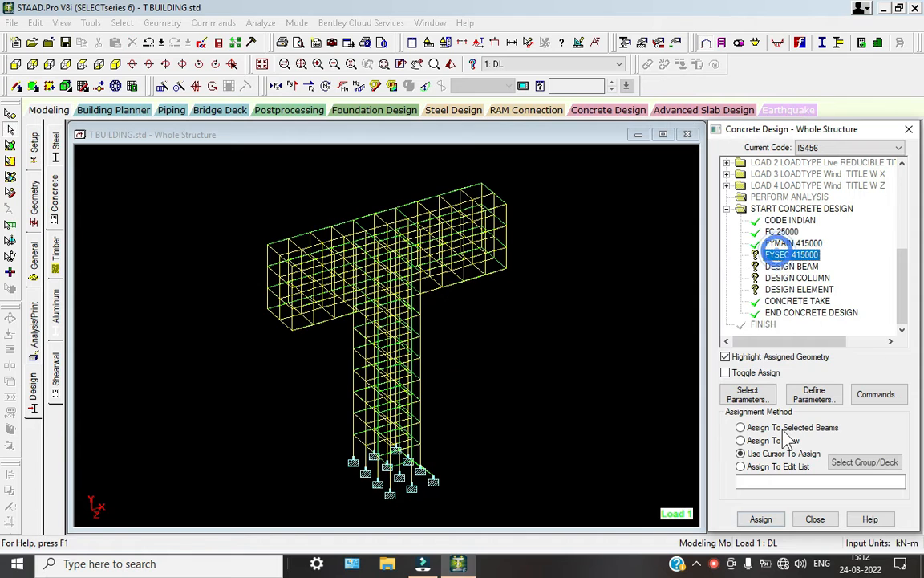
pyautogui.click(762, 440)
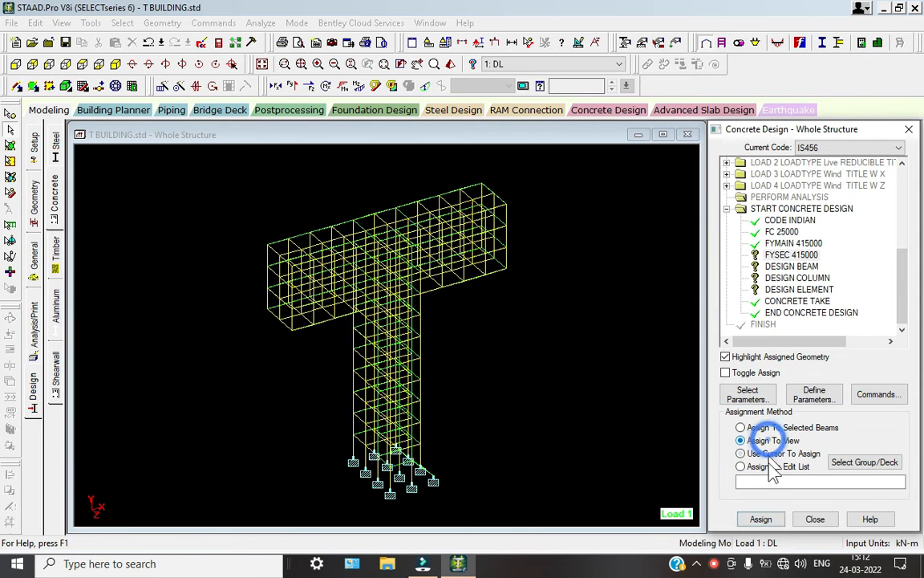
pyautogui.click(761, 519)
pyautogui.click(824, 365)
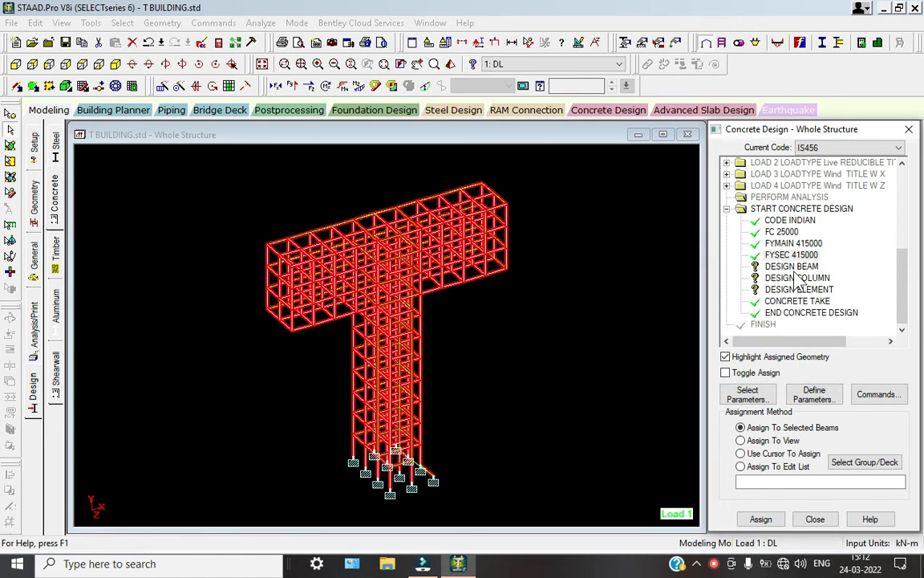
# Assign the DESIGN BEAM command to all beams parallel to the X and Z axes.
pyautogui.click(790, 266)
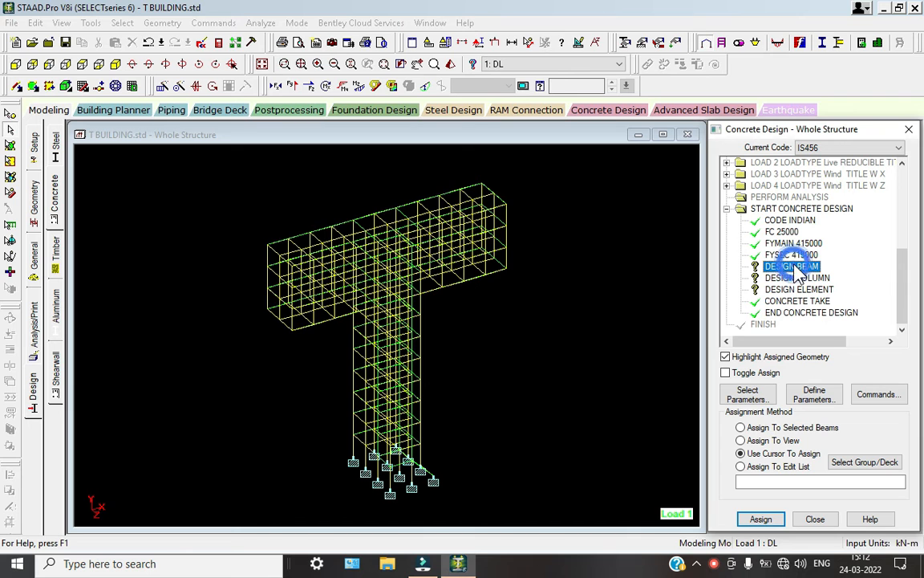
pyautogui.click(121, 23)
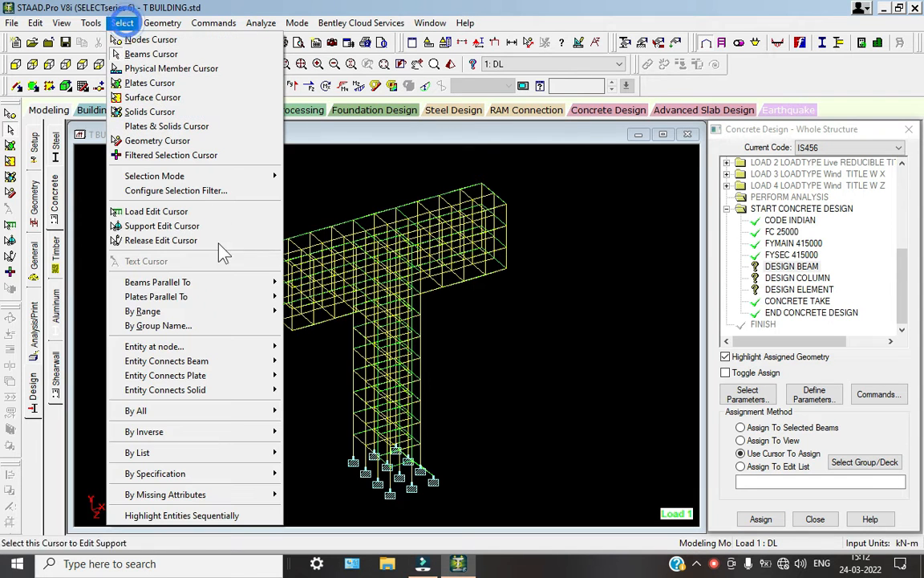
pyautogui.click(228, 282)
pyautogui.click(297, 289)
pyautogui.click(122, 22)
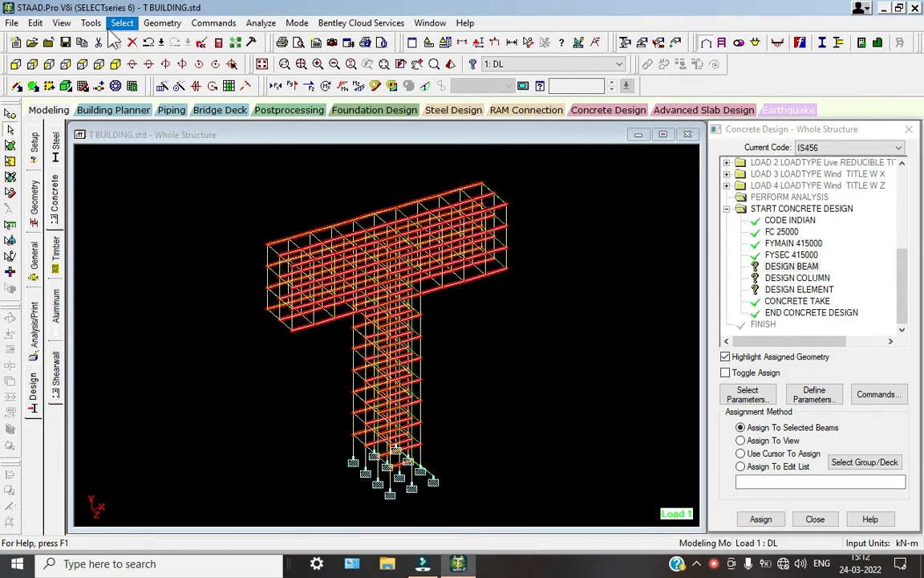
pyautogui.moveTo(232, 284)
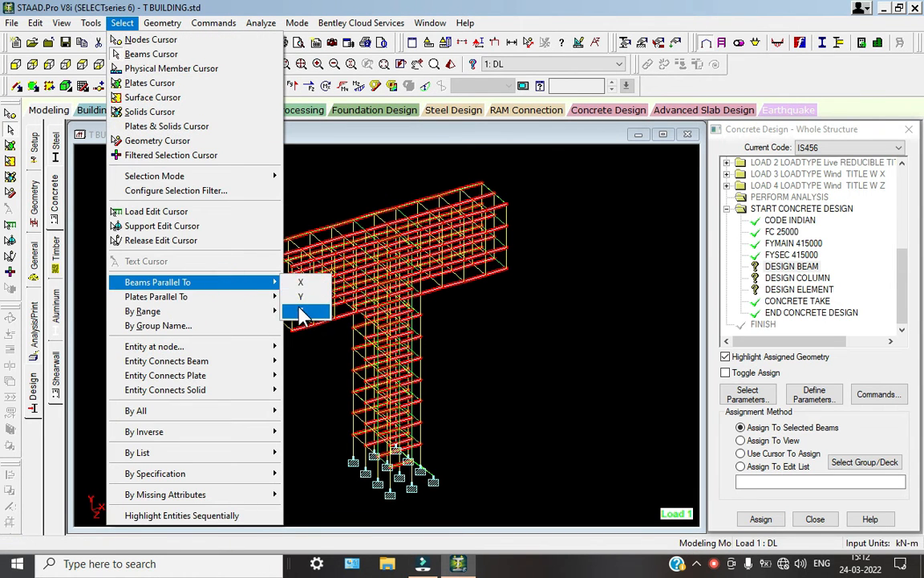
pyautogui.click(303, 312)
pyautogui.click(760, 519)
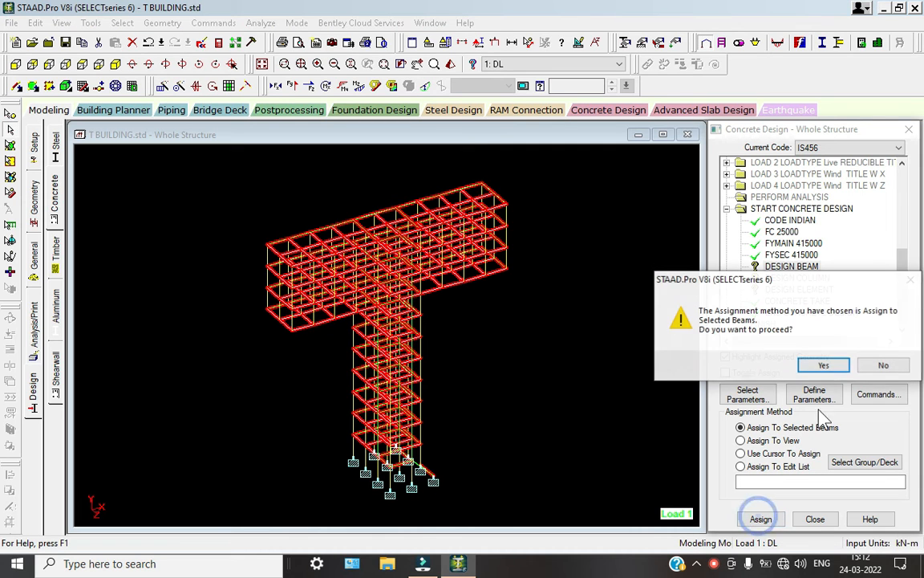
pyautogui.click(824, 366)
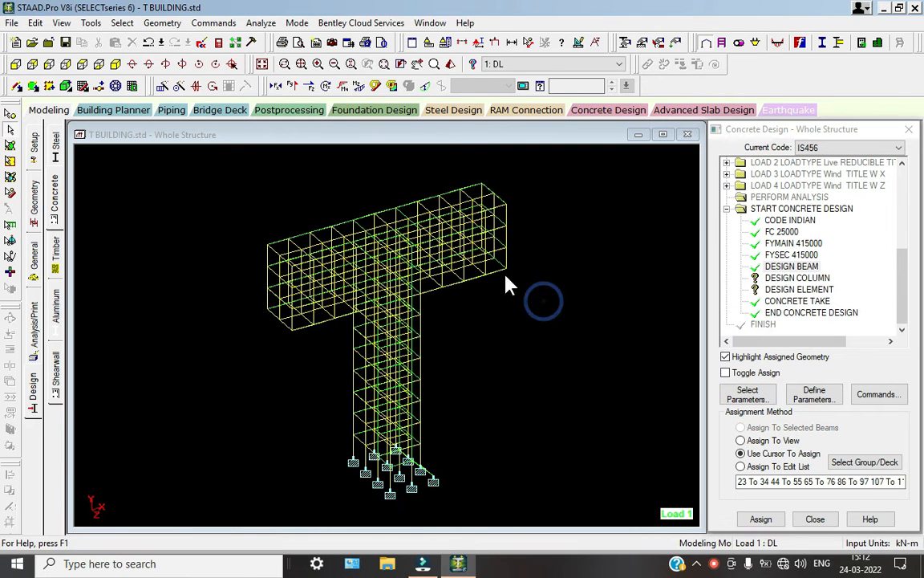
# Show the structure in front view and make DESIGN COLUMN the active command for assignment.
pyautogui.click(16, 65)
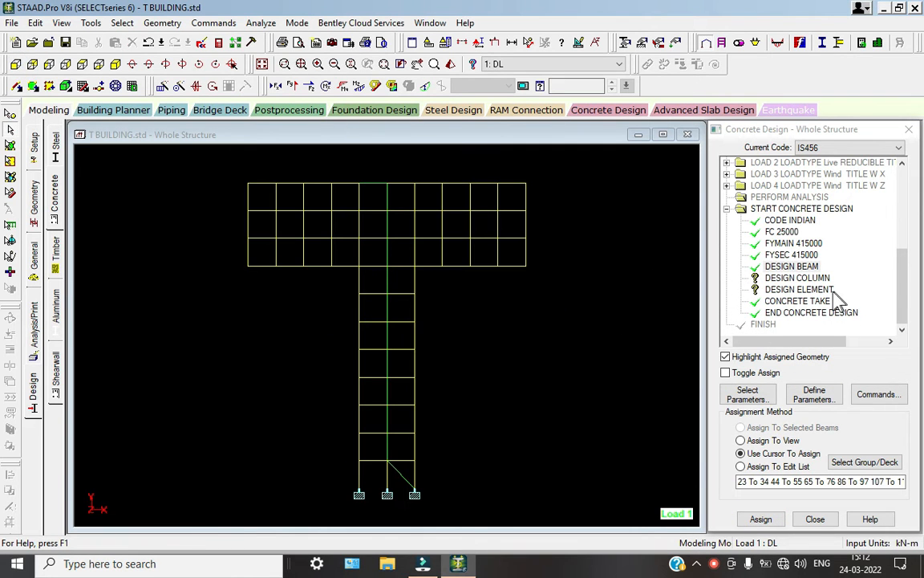
pyautogui.click(793, 278)
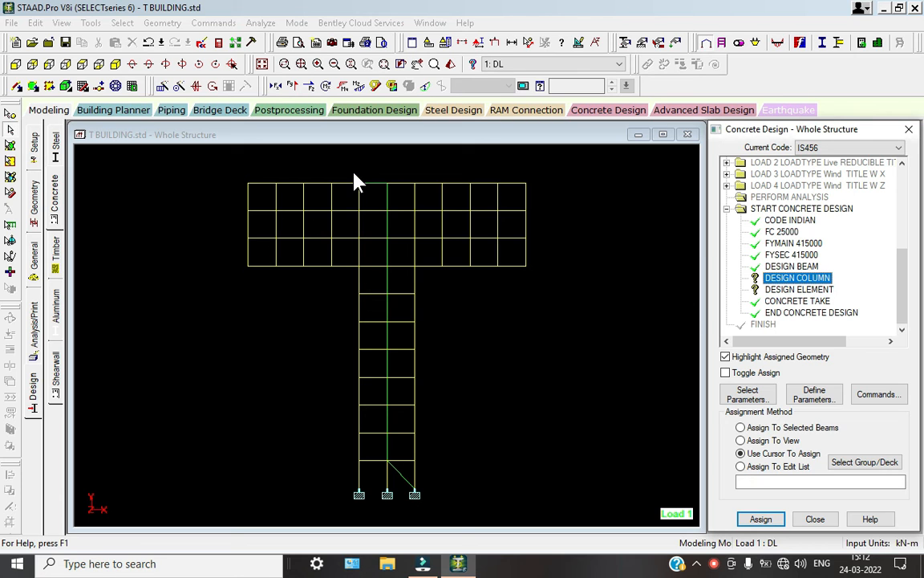
pyautogui.click(119, 22)
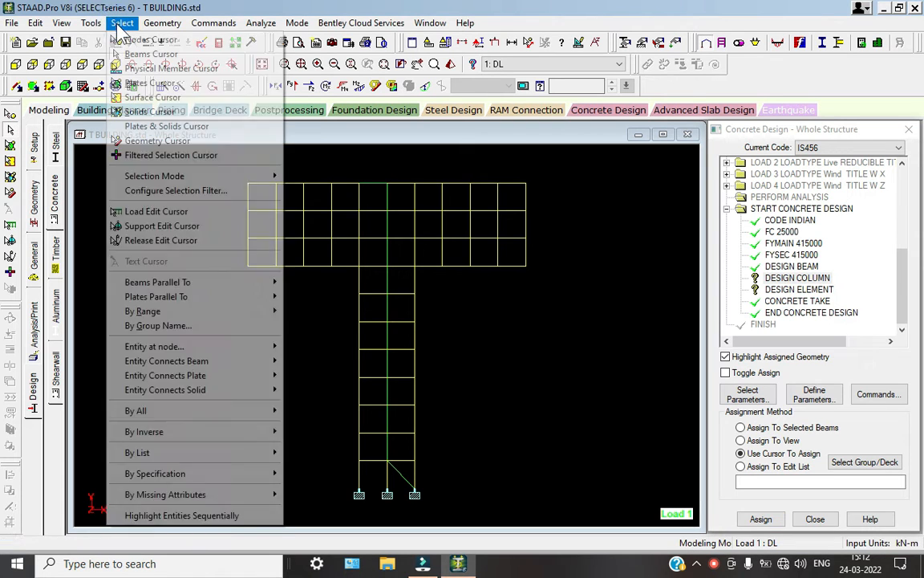
pyautogui.moveTo(231, 282)
pyautogui.click(302, 298)
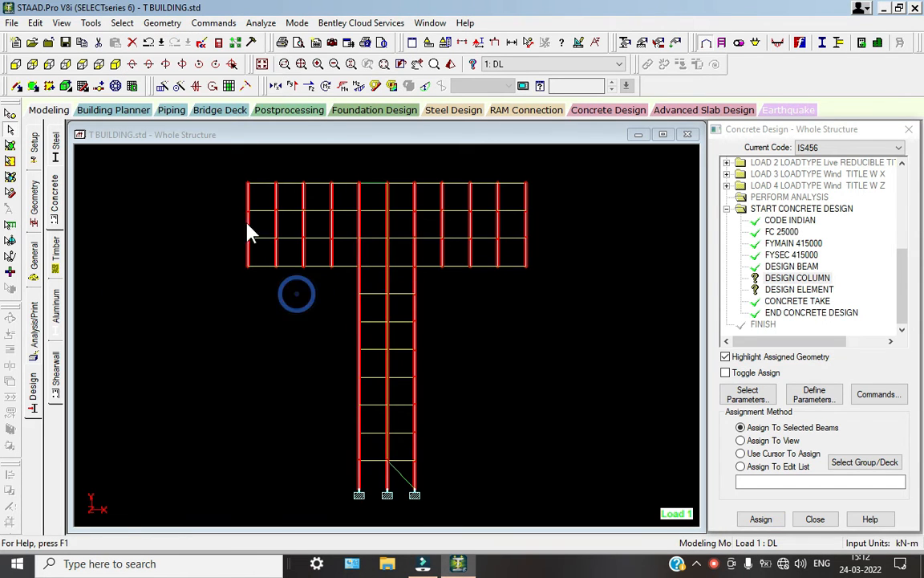
pyautogui.keyDown('ctrl'); pyautogui.moveTo(209, 158); pyautogui.dragTo(258, 277); pyautogui.keyUp('ctrl')
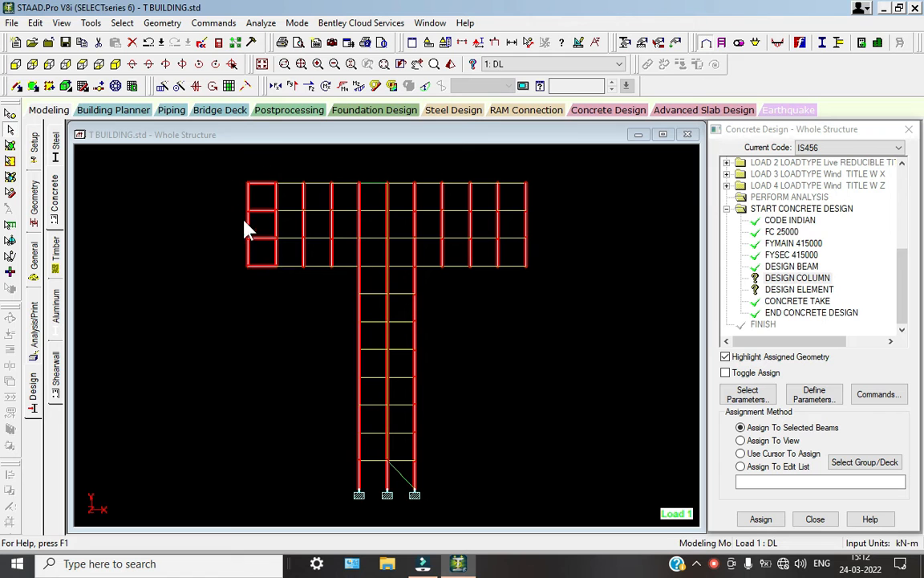
pyautogui.click(223, 144)
# Assign the DESIGN COLUMN command to all beams parallel to Y, leaving out the vertical members in both overhanging wings.
pyautogui.click(122, 23)
pyautogui.moveTo(238, 282)
pyautogui.click(300, 297)
pyautogui.keyDown('ctrl'); pyautogui.click(245, 256); pyautogui.keyUp('ctrl')
pyautogui.keyDown('ctrl'); pyautogui.click(277, 198); pyautogui.keyUp('ctrl')
pyautogui.keyDown('ctrl'); pyautogui.click(275, 225); pyautogui.keyUp('ctrl')
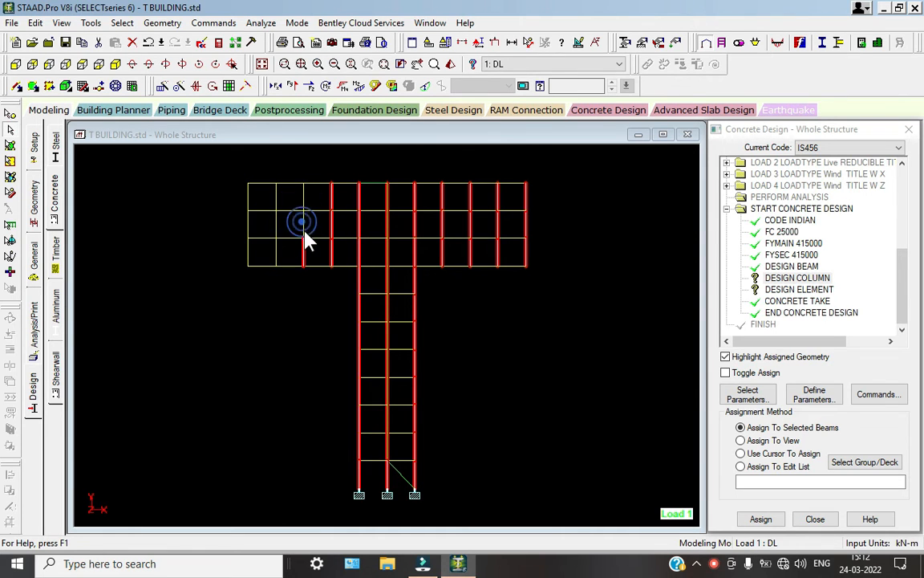
pyautogui.keyDown('ctrl'); pyautogui.click(333, 252); pyautogui.keyUp('ctrl')
pyautogui.keyDown('ctrl'); pyautogui.click(332, 228); pyautogui.keyUp('ctrl')
pyautogui.keyDown('ctrl'); pyautogui.click(332, 190); pyautogui.keyUp('ctrl')
pyautogui.keyDown('ctrl'); pyautogui.click(441, 251); pyautogui.keyUp('ctrl')
pyautogui.keyDown('ctrl'); pyautogui.click(444, 220); pyautogui.keyUp('ctrl')
pyautogui.keyDown('ctrl'); pyautogui.click(443, 207); pyautogui.keyUp('ctrl')
pyautogui.keyDown('ctrl'); pyautogui.click(470, 248); pyautogui.keyUp('ctrl')
pyautogui.keyDown('ctrl'); pyautogui.click(498, 252); pyautogui.keyUp('ctrl')
pyautogui.keyDown('ctrl'); pyautogui.click(495, 222); pyautogui.keyUp('ctrl')
pyautogui.keyDown('ctrl'); pyautogui.click(495, 193); pyautogui.keyUp('ctrl')
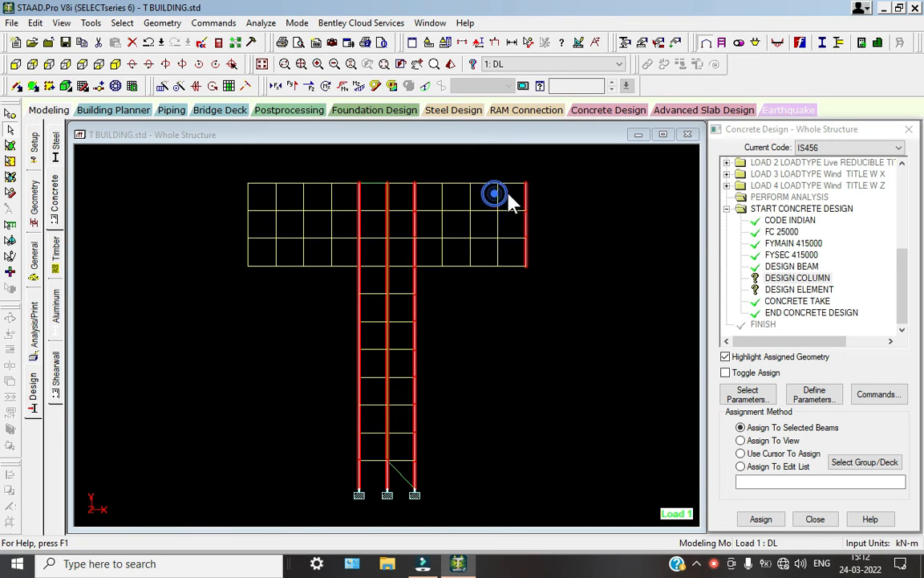
pyautogui.keyDown('ctrl'); pyautogui.click(523, 194); pyautogui.keyUp('ctrl')
pyautogui.keyDown('ctrl'); pyautogui.click(524, 218); pyautogui.keyUp('ctrl')
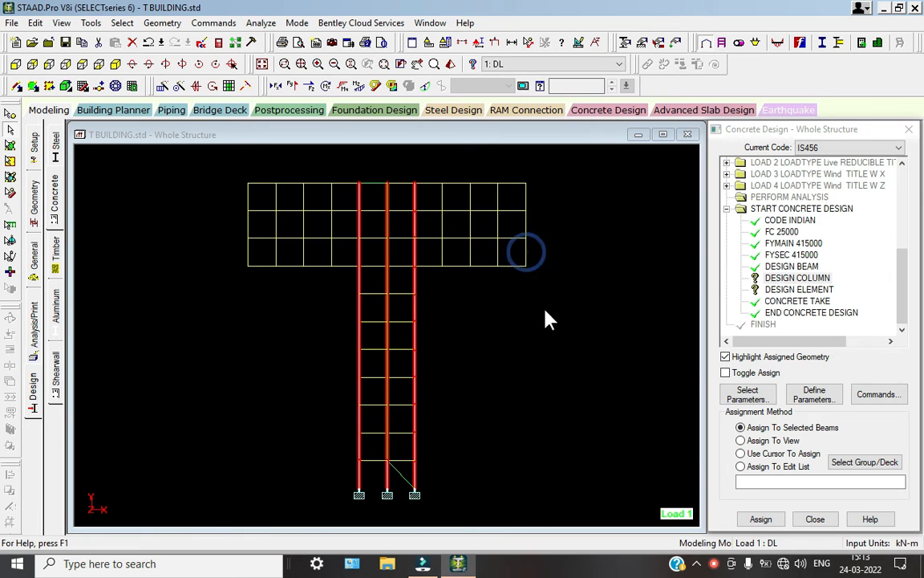
pyautogui.click(760, 519)
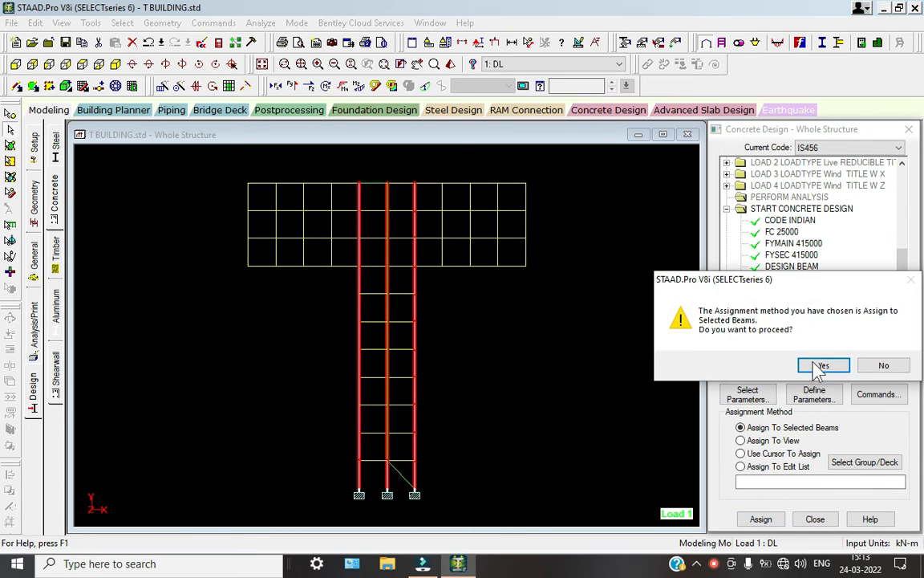
pyautogui.click(823, 366)
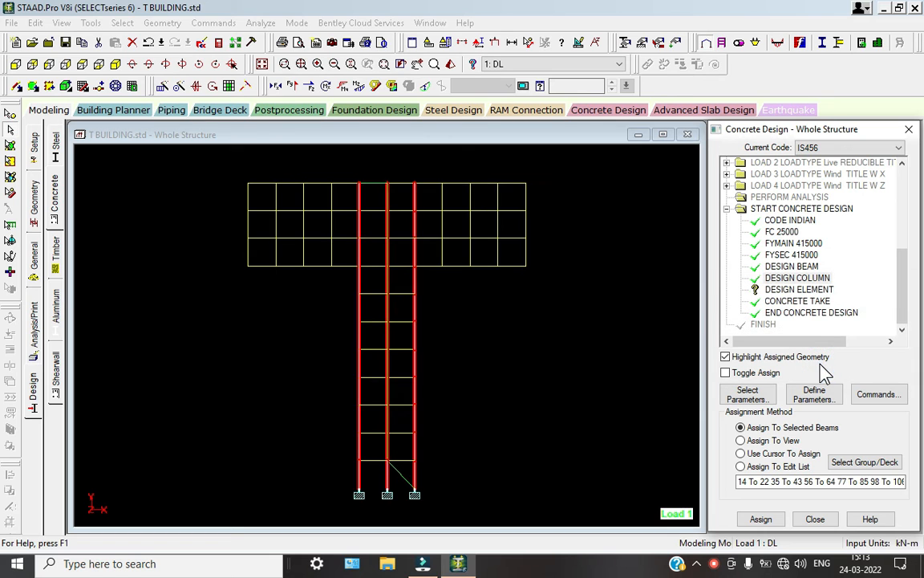
pyautogui.click(794, 278)
# Assign the DESIGN ELEMENT command to the whole structure in view.
pyautogui.click(798, 289)
pyautogui.click(753, 454)
pyautogui.click(740, 440)
pyautogui.click(760, 519)
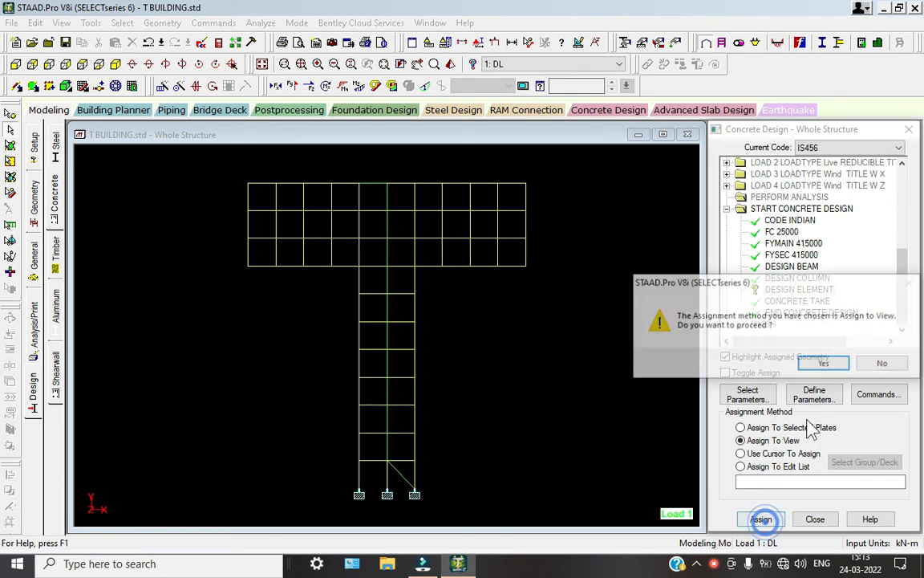
pyautogui.click(826, 365)
pyautogui.click(591, 358)
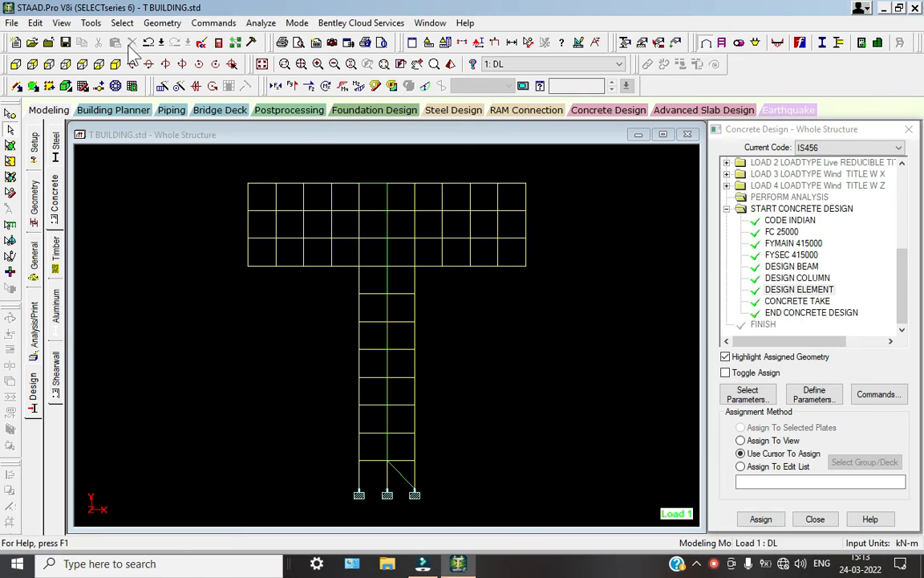
# Add a Perform Analysis command with the No Print option after the concrete design.
pyautogui.click(116, 65)
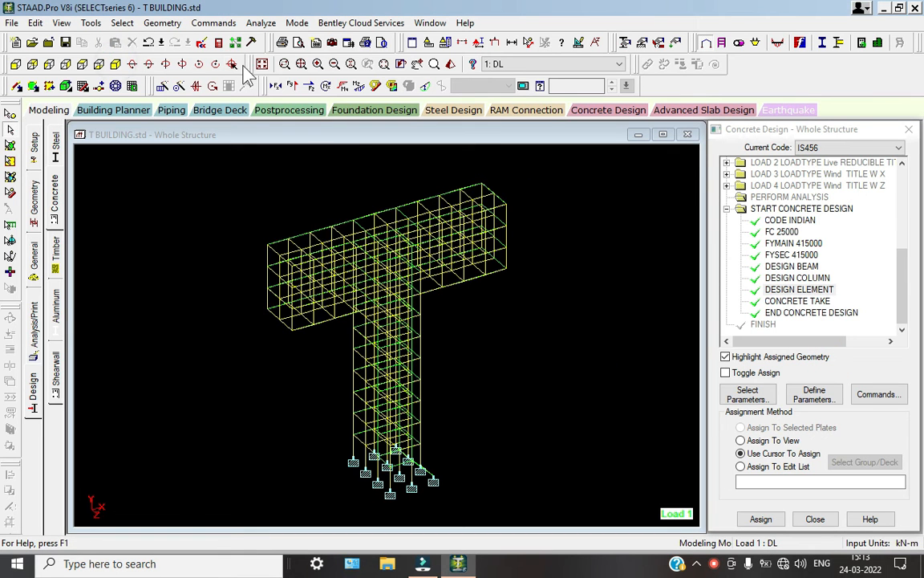
pyautogui.click(32, 319)
pyautogui.click(421, 435)
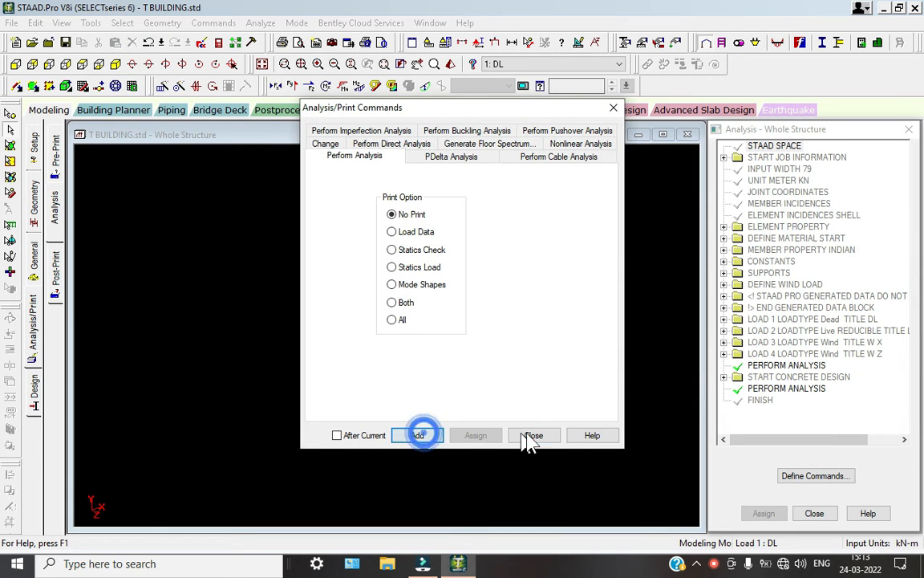
pyautogui.click(531, 433)
# Save the model, run the analysis and go to the post-processing results.
pyautogui.click(260, 23)
pyautogui.click(281, 37)
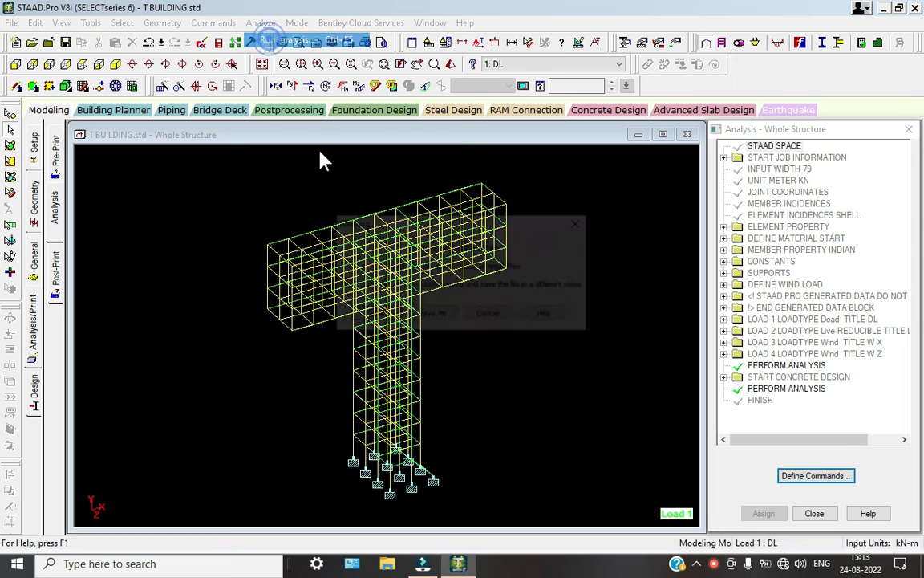
pyautogui.click(372, 317)
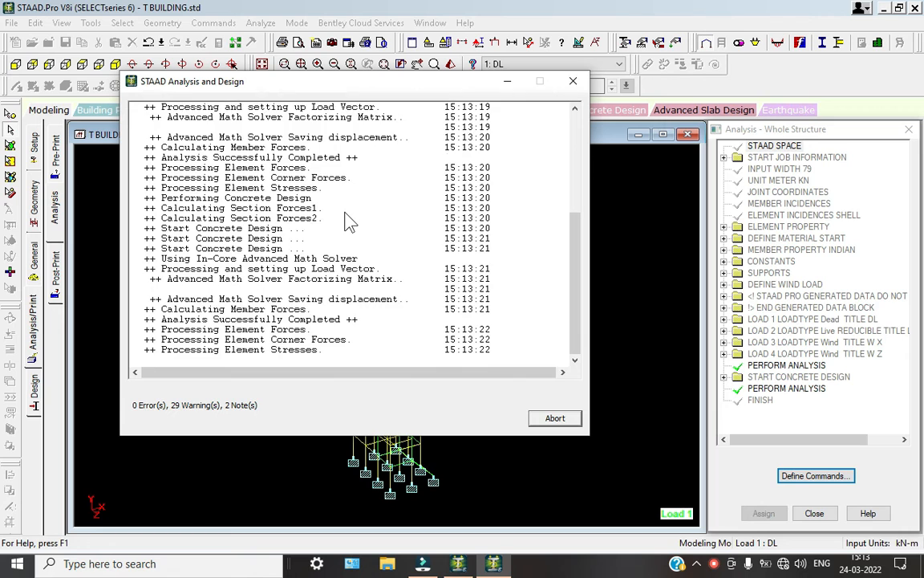
pyautogui.click(190, 406)
pyautogui.click(553, 418)
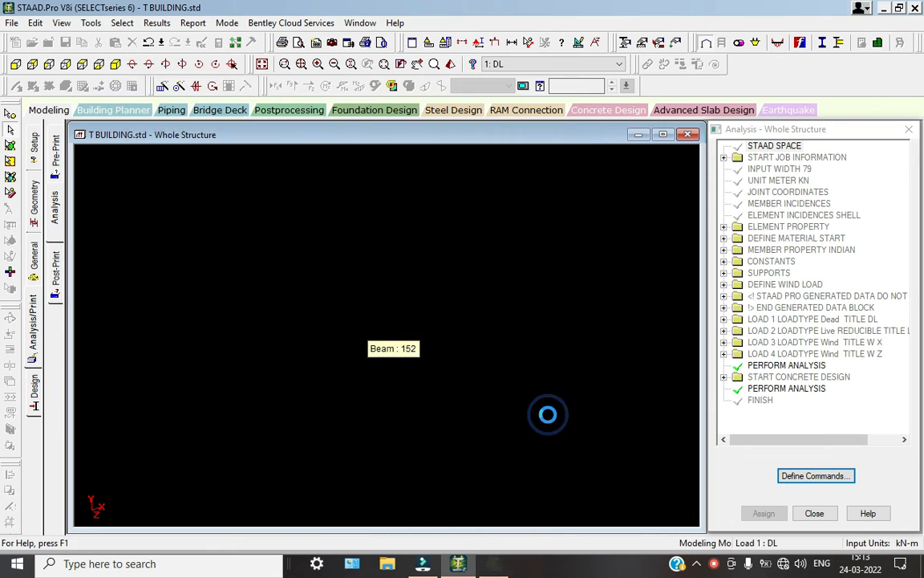
# Animate the deflection of the whole structure under the DL load case.
pyautogui.scroll(2, 275, 300)
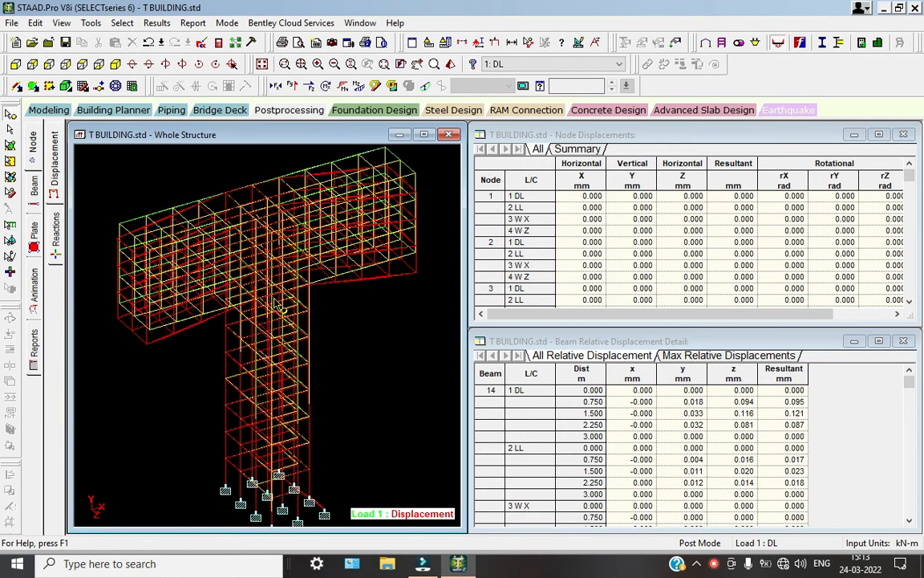
pyautogui.click(33, 285)
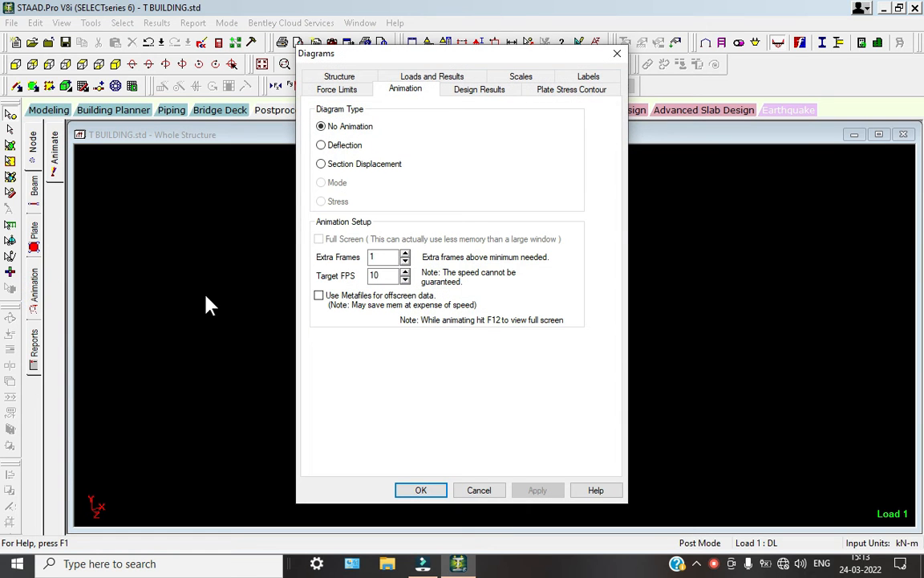
pyautogui.click(322, 145)
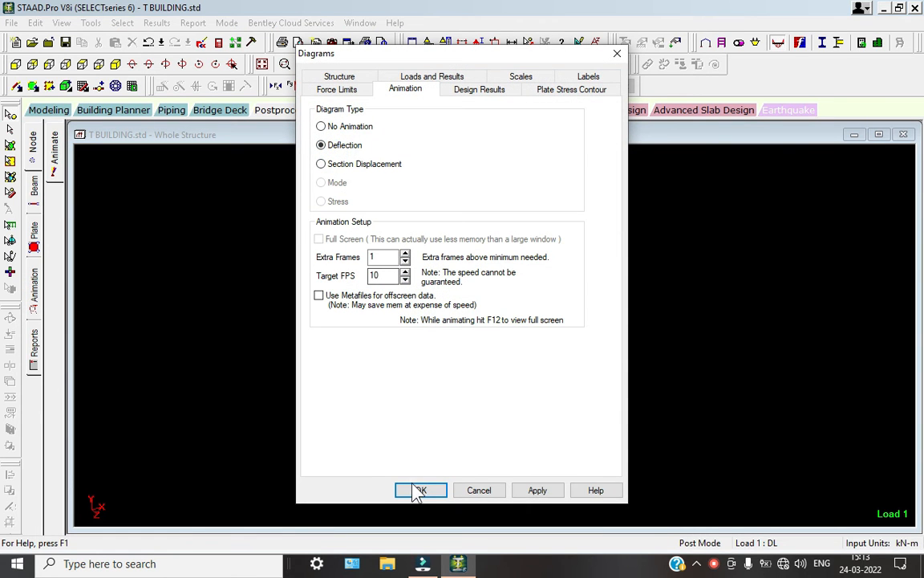
pyautogui.click(419, 490)
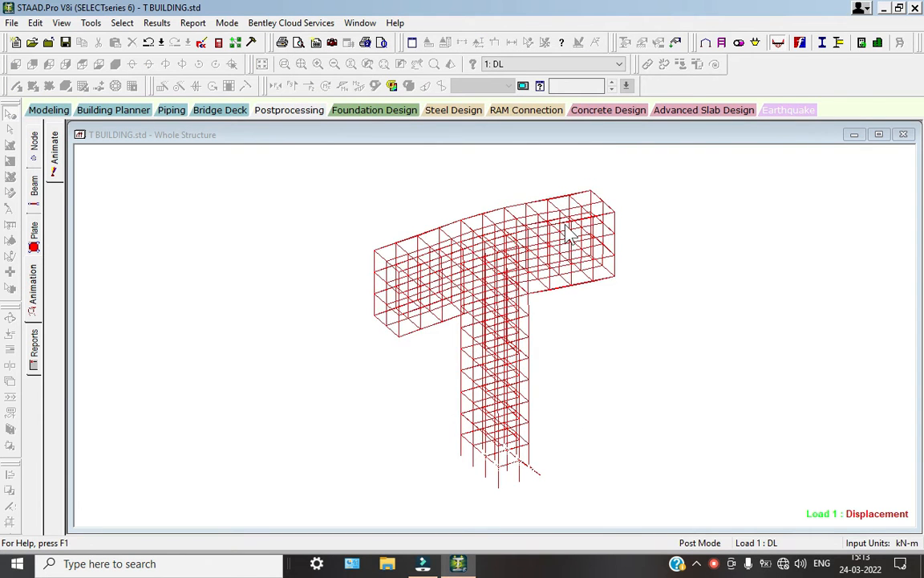
# Examine the bending moment, shear and axial force graphs of several members in the wings and the central tower.
pyautogui.click(39, 190)
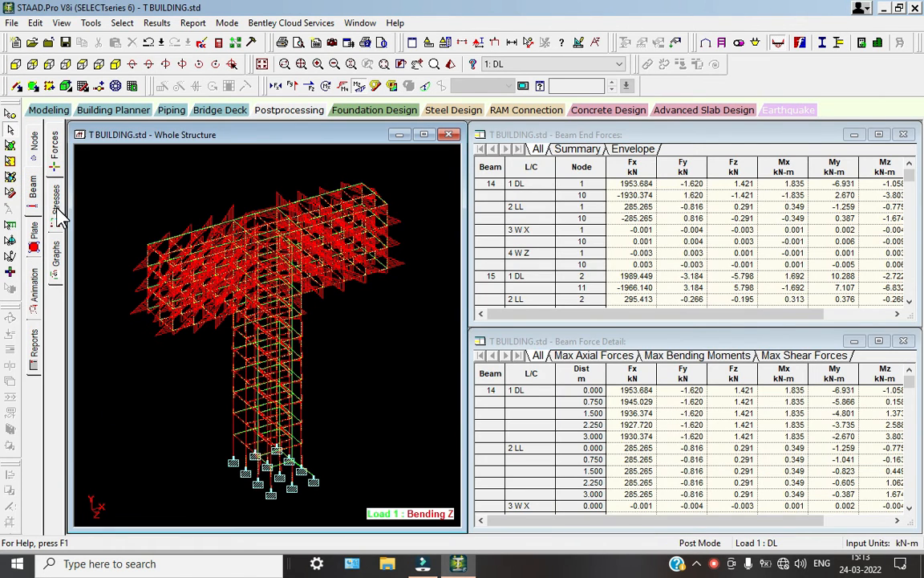
pyautogui.click(57, 259)
pyautogui.click(371, 250)
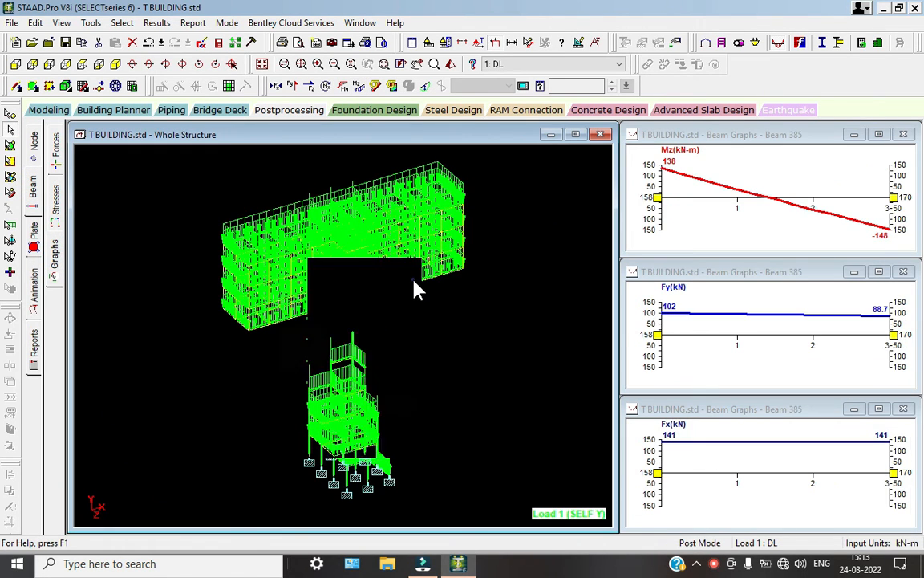
pyautogui.click(443, 256)
pyautogui.click(306, 243)
pyautogui.click(248, 272)
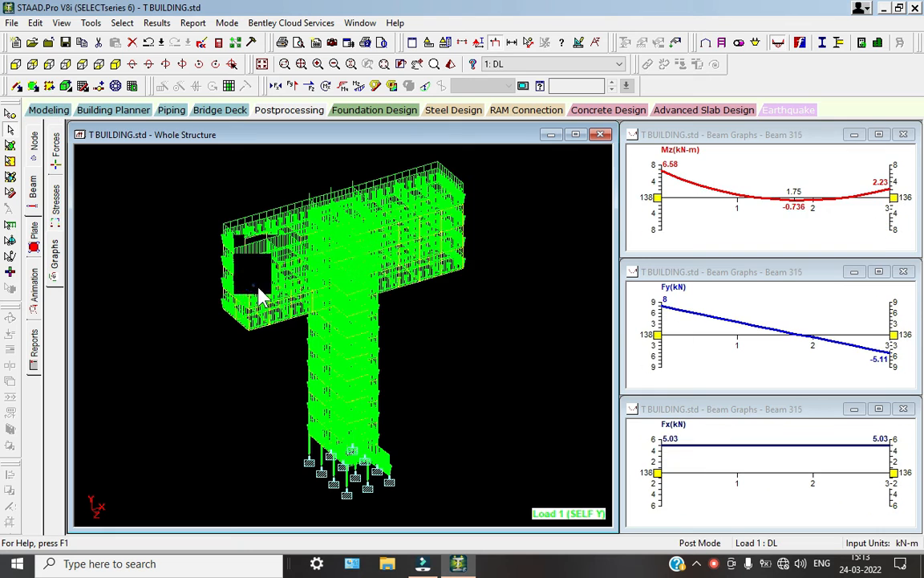
pyautogui.click(290, 334)
pyautogui.click(325, 345)
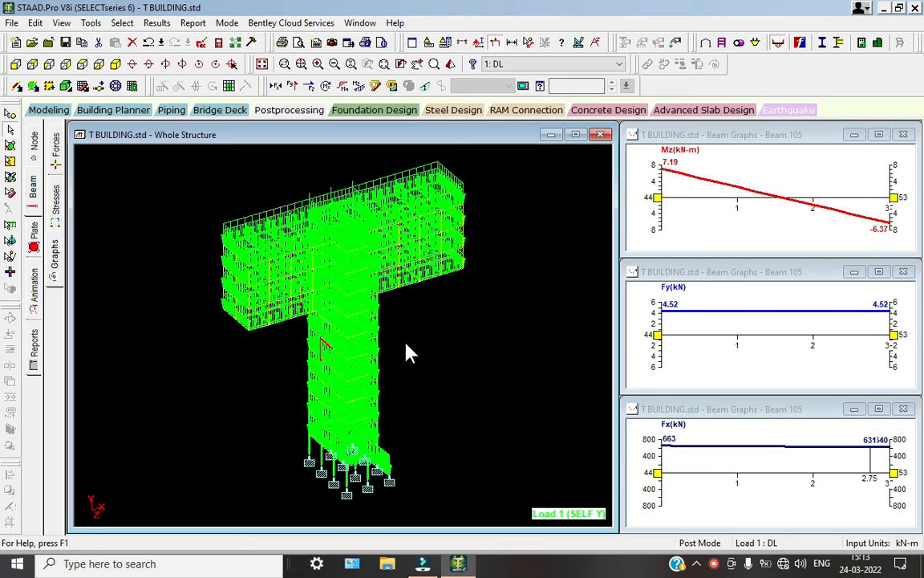
pyautogui.click(713, 564)
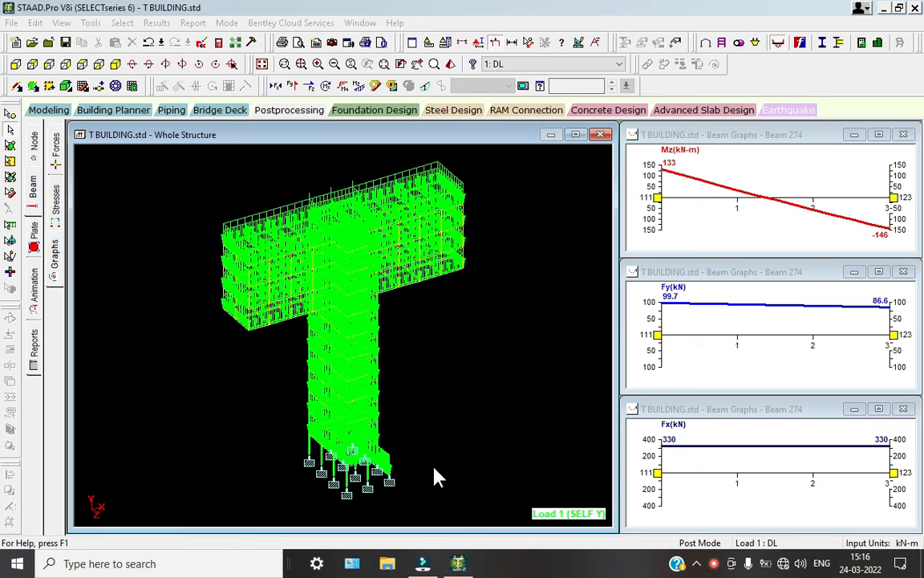
pyautogui.click(354, 341)
pyautogui.click(379, 262)
pyautogui.click(383, 255)
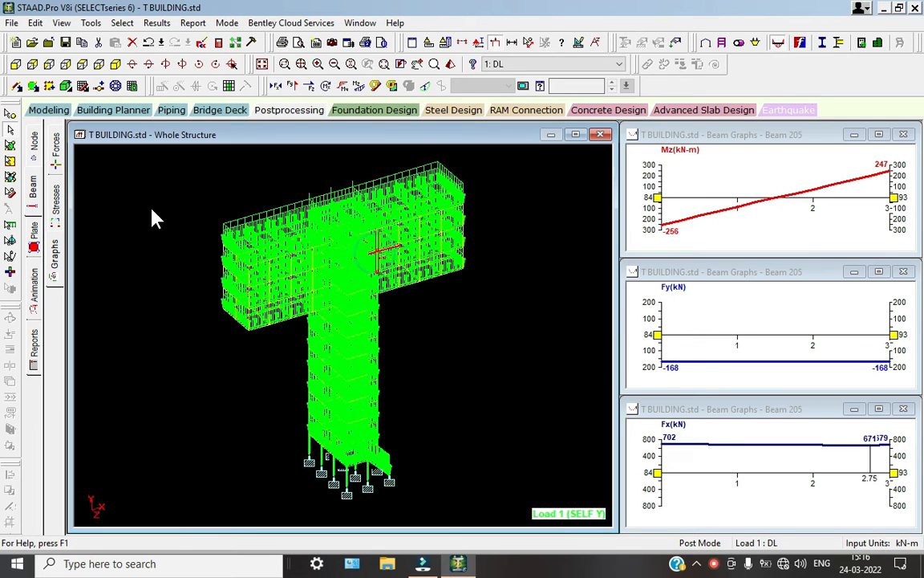
# Examine the combined axial and bending stresses of several beams and the properties of one beam near the tower junction.
pyautogui.click(55, 199)
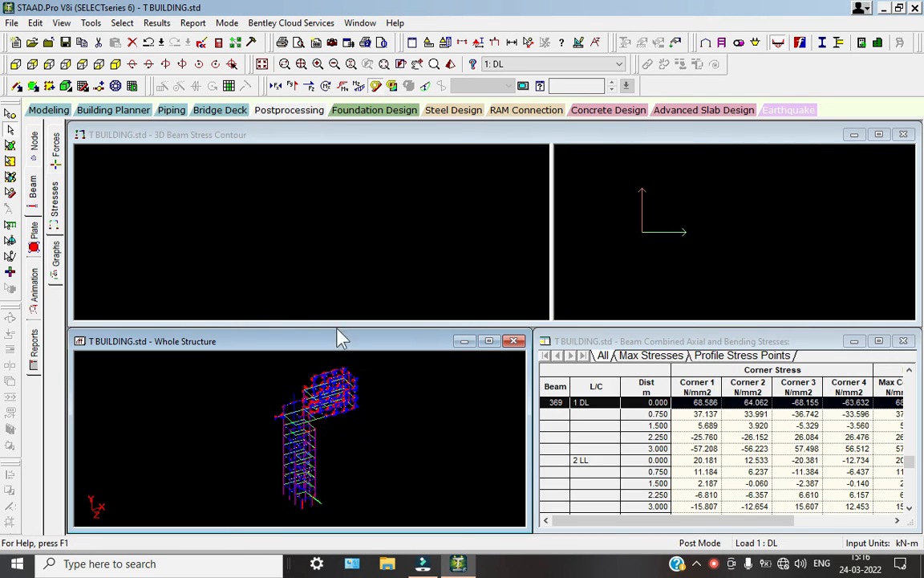
pyautogui.click(330, 409)
pyautogui.click(320, 427)
pyautogui.doubleClick(314, 414)
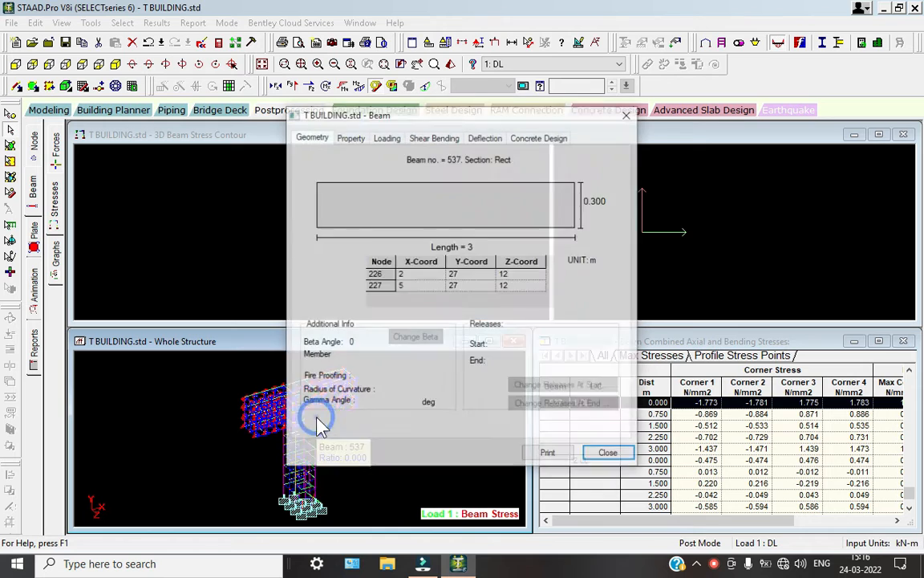
pyautogui.click(616, 461)
# Enlarge the whole-structure window and compare the beam stress diagrams for load cases 1: DL and 2: LL.
pyautogui.scroll(3, 336, 430)
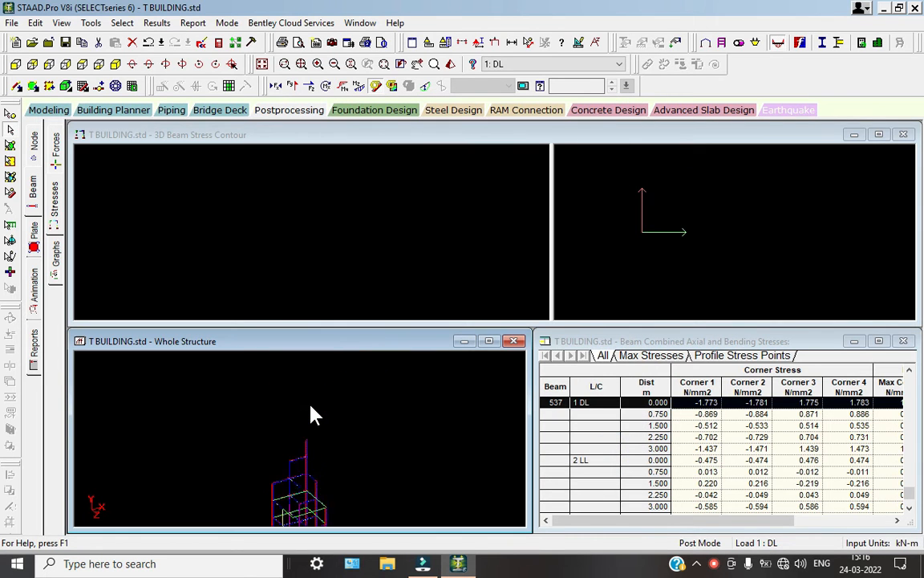
pyautogui.moveTo(409, 343); pyautogui.dragTo(408, 197)
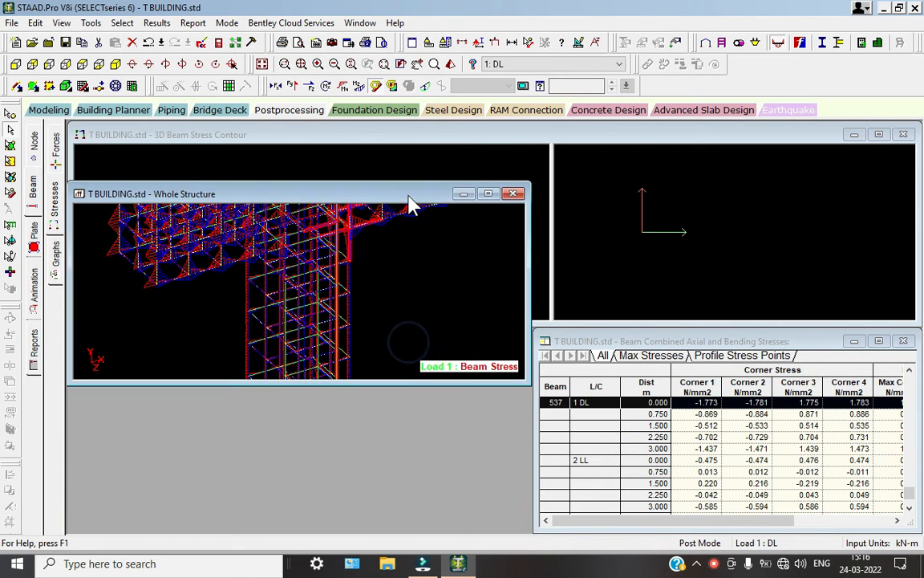
pyautogui.click(488, 194)
pyautogui.scroll(2, 503, 305)
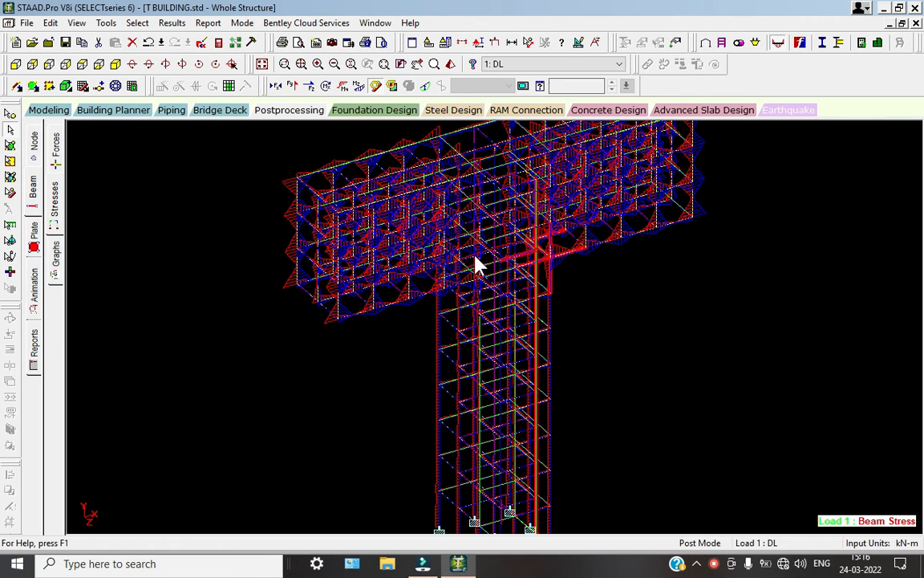
pyautogui.moveTo(429, 255); pyautogui.dragTo(295, 330, button='middle')
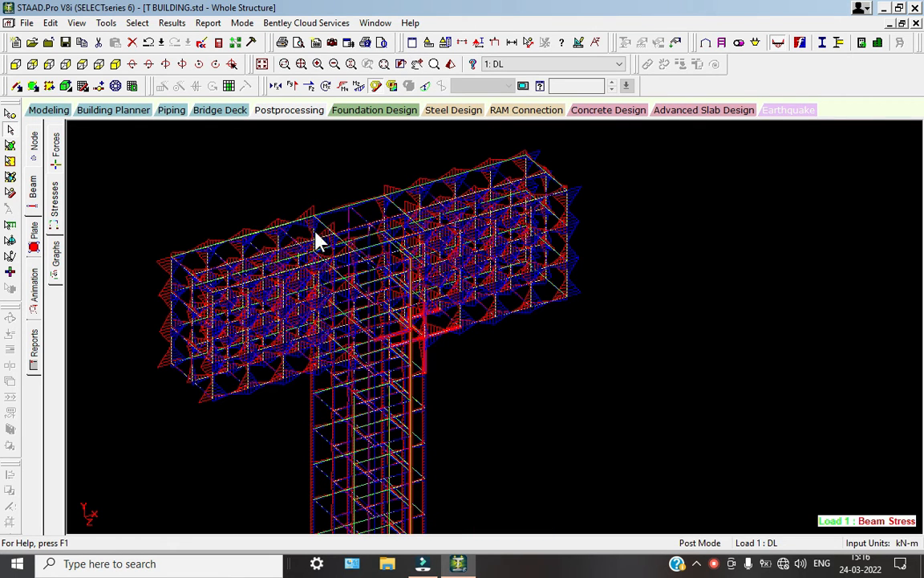
pyautogui.click(535, 66)
pyautogui.click(539, 85)
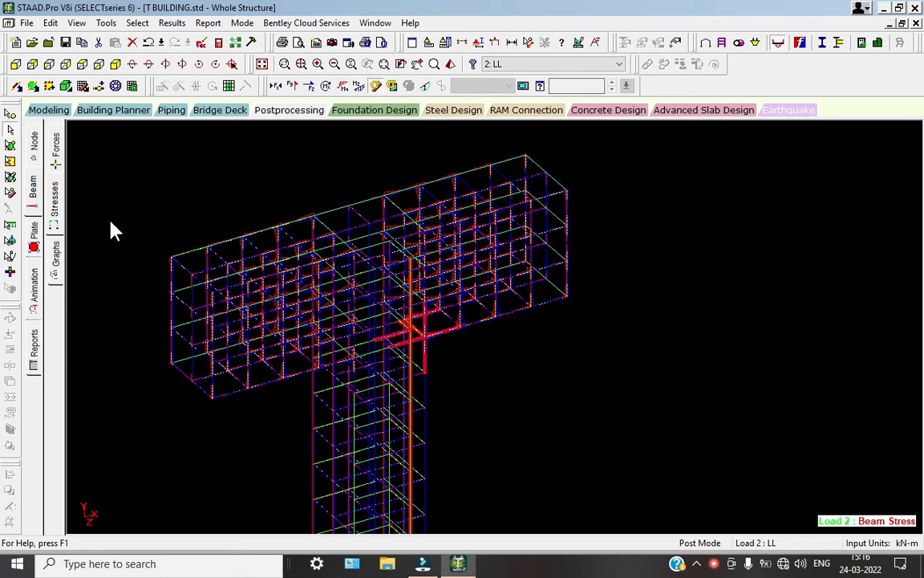
pyautogui.click(32, 201)
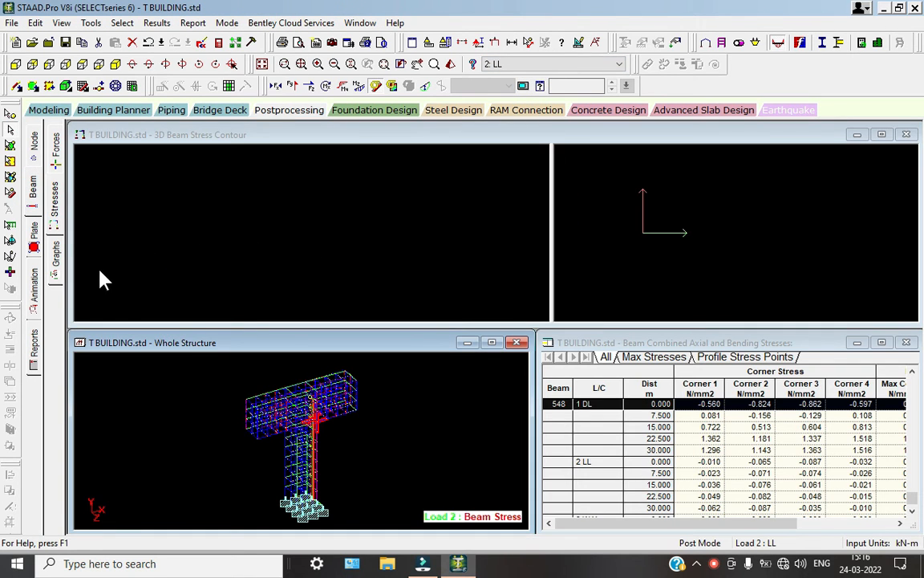
# Review the beam forces on the whole structure for load case 2: LL, displaying Shear Y, Axial Force and Displacement in turn.
pyautogui.click(57, 152)
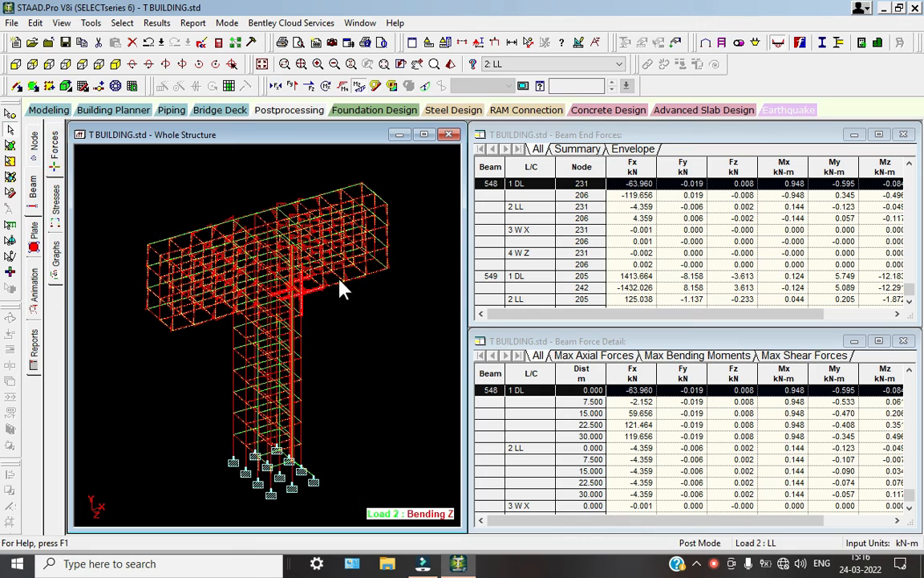
pyautogui.moveTo(321, 284)
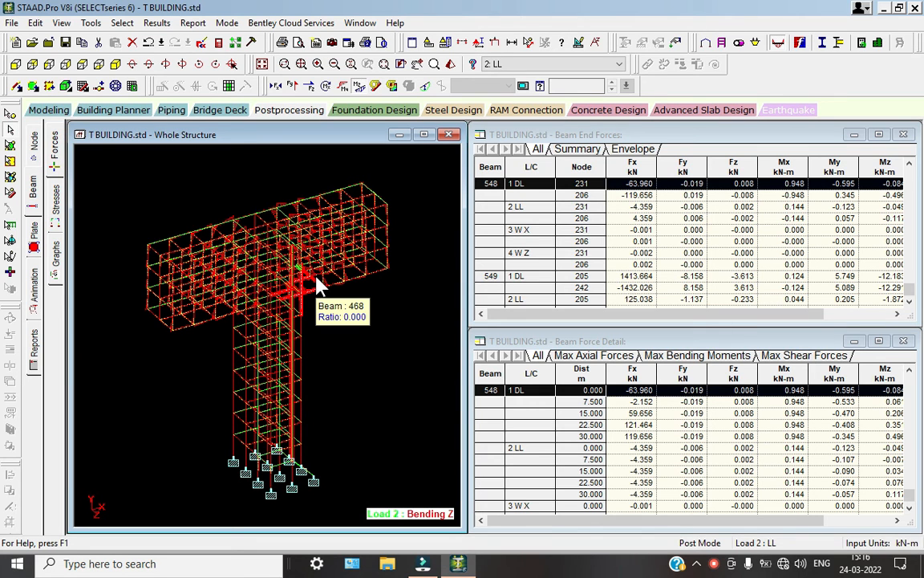
pyautogui.click(358, 87)
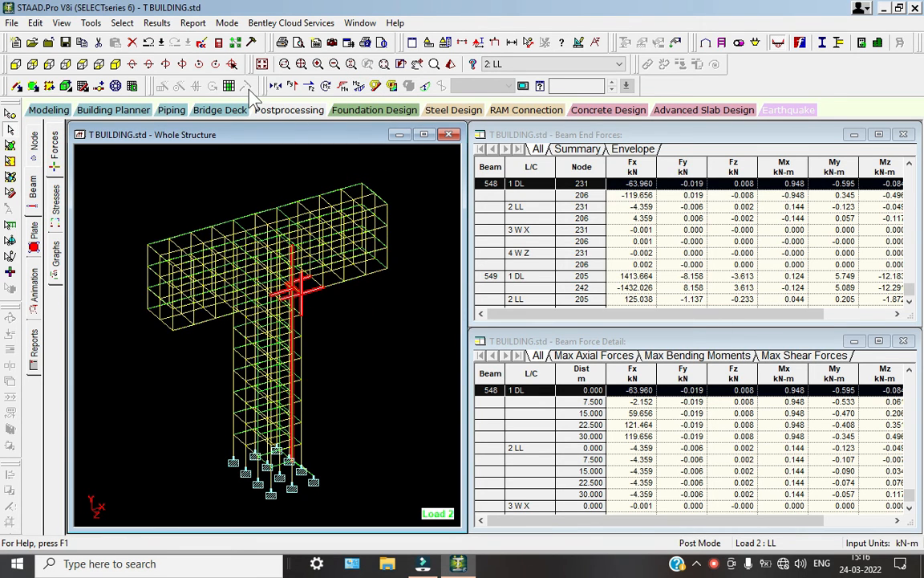
pyautogui.click(291, 87)
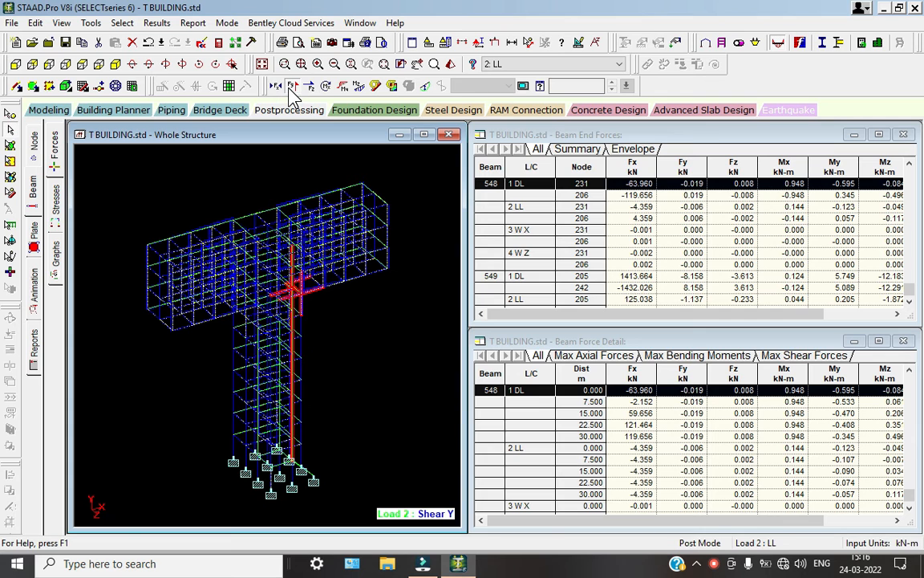
pyautogui.click(276, 86)
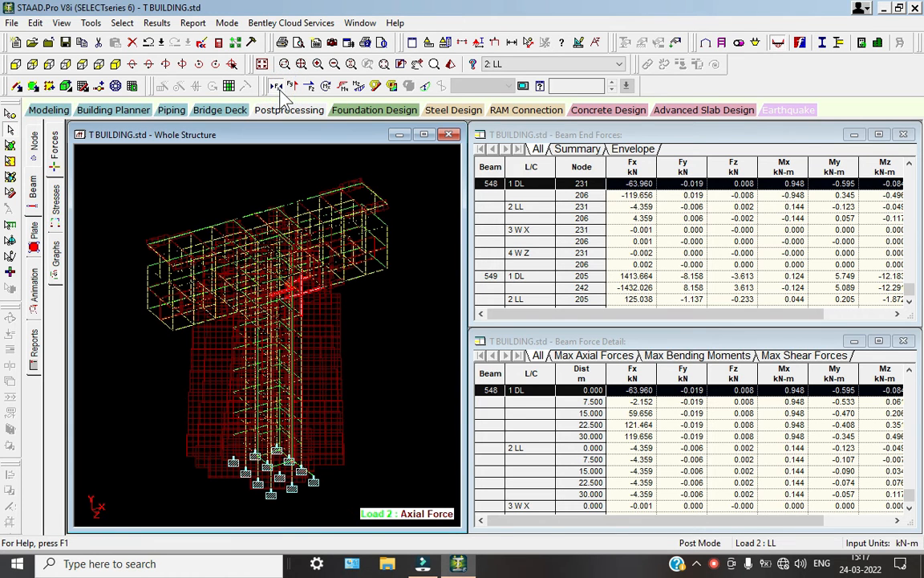
pyautogui.click(276, 86)
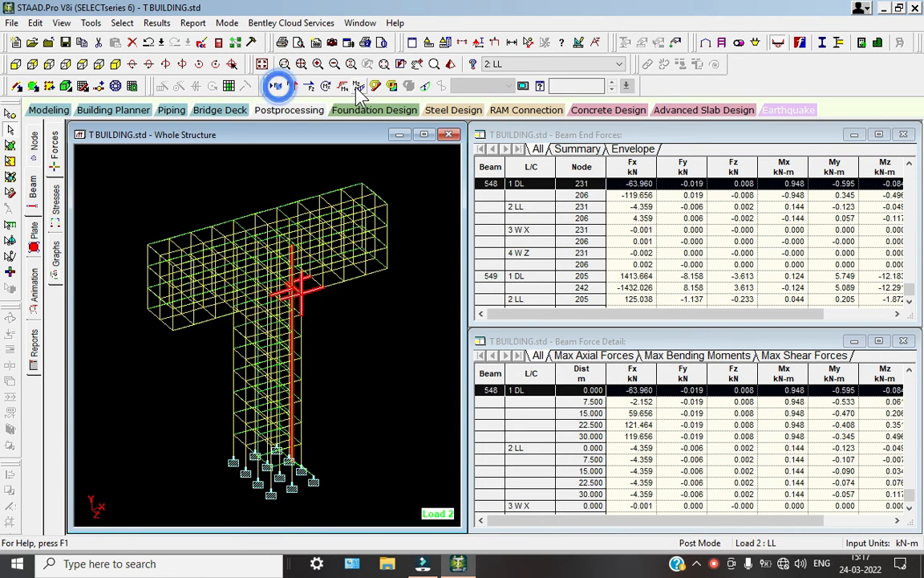
pyautogui.click(428, 87)
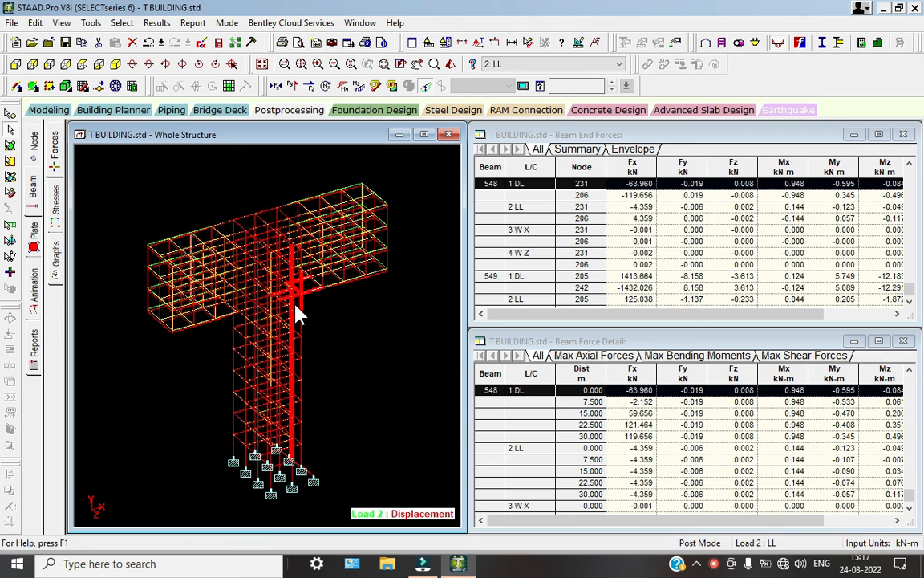
# Examine the concrete design, deflection and shear bending of a roof beam in the building's wing.
pyautogui.scroll(1, 295, 305)
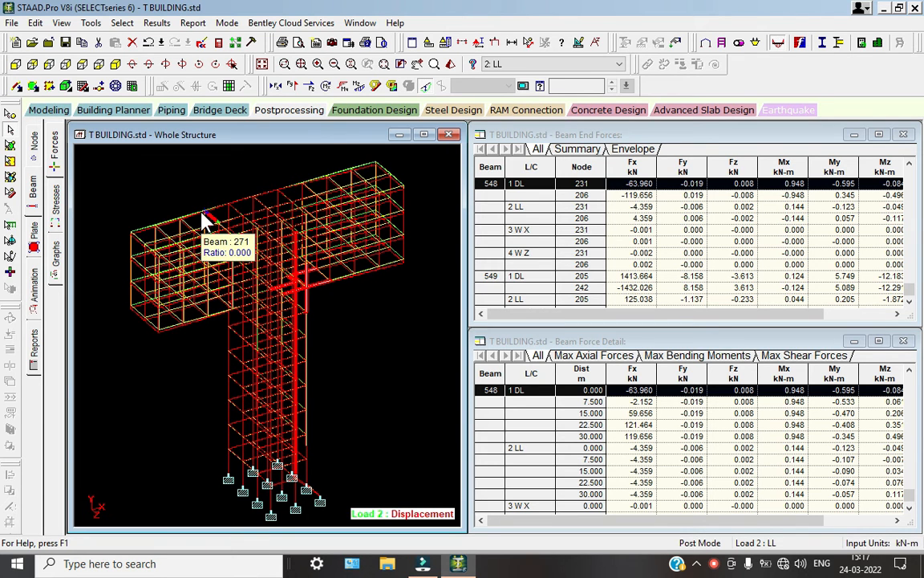
pyautogui.doubleClick(173, 225)
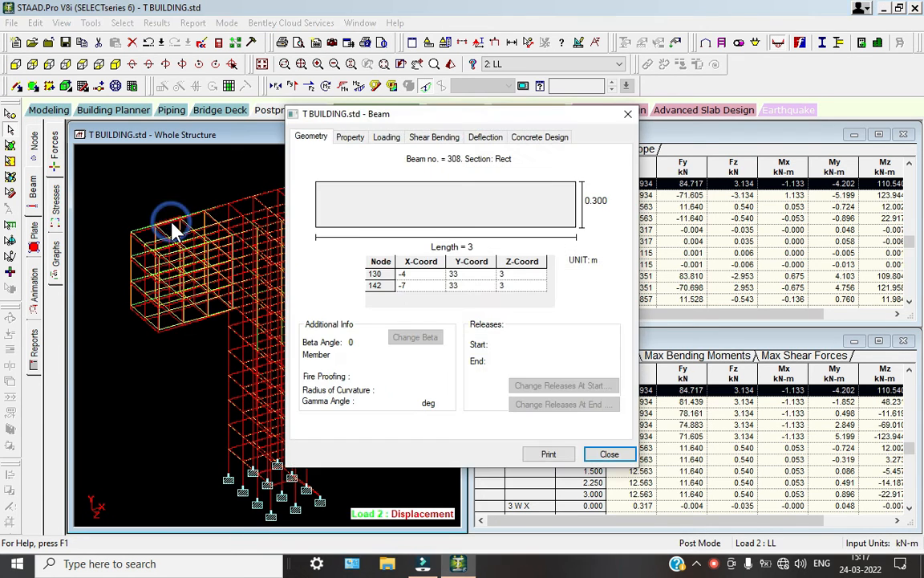
pyautogui.click(538, 138)
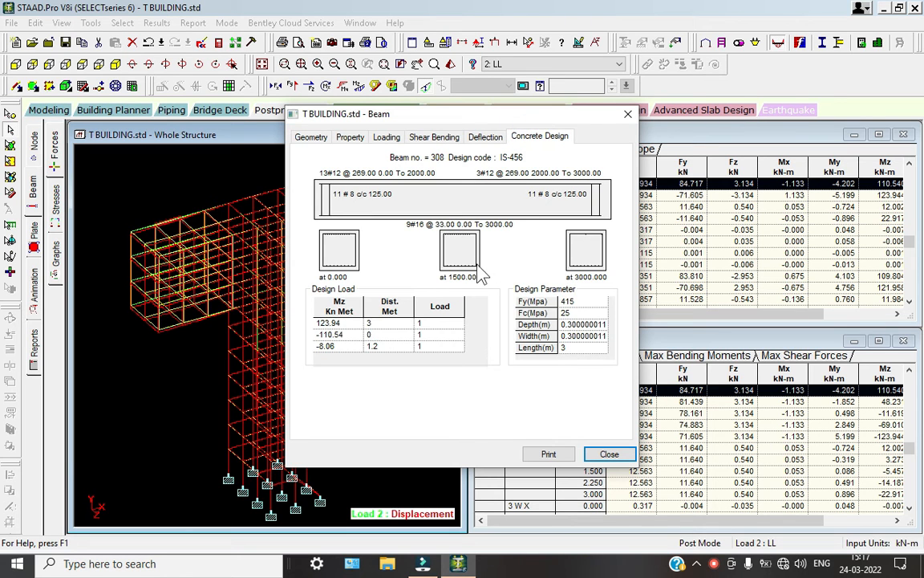
pyautogui.click(485, 136)
pyautogui.click(433, 136)
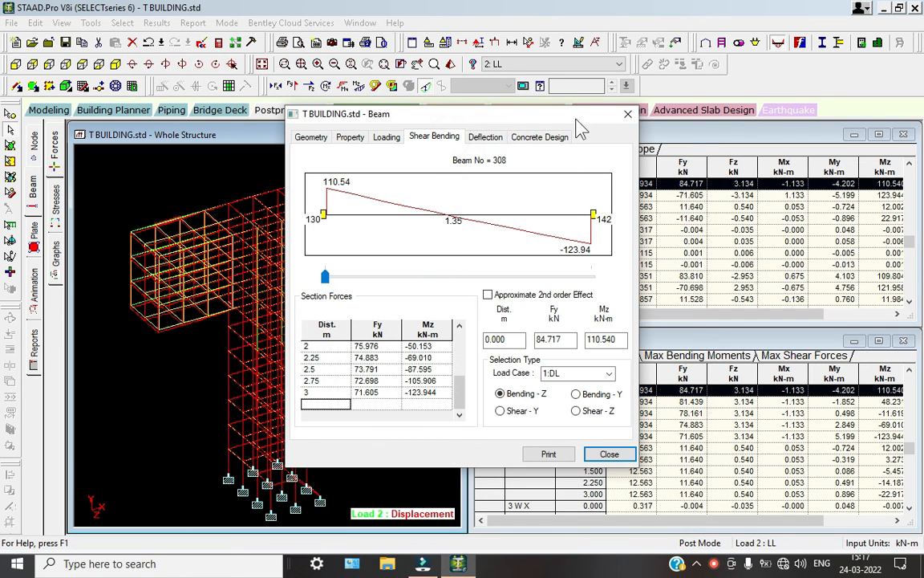
pyautogui.click(625, 118)
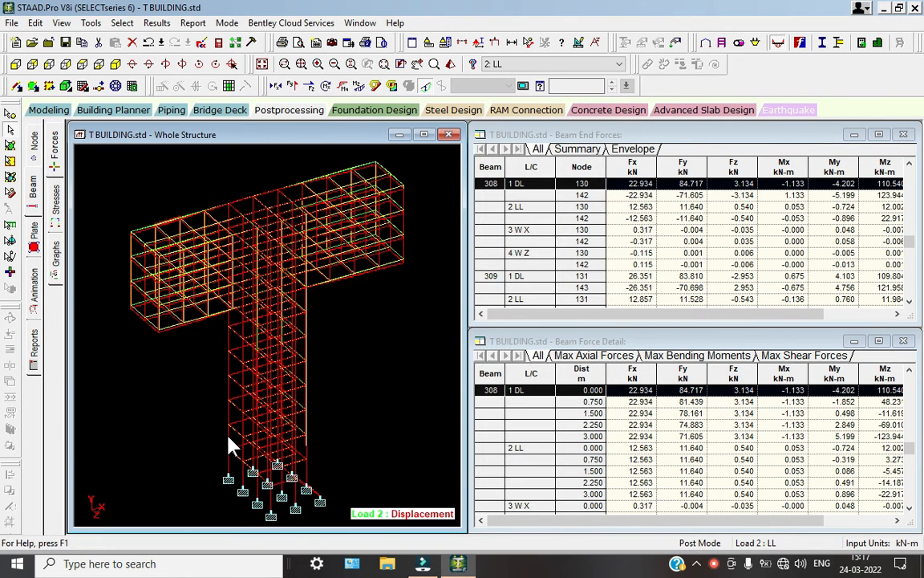
# Examine the concrete design, deflection, shear bending, loading and geometry of a second-level column in the tower.
pyautogui.doubleClick(230, 443)
pyautogui.click(538, 138)
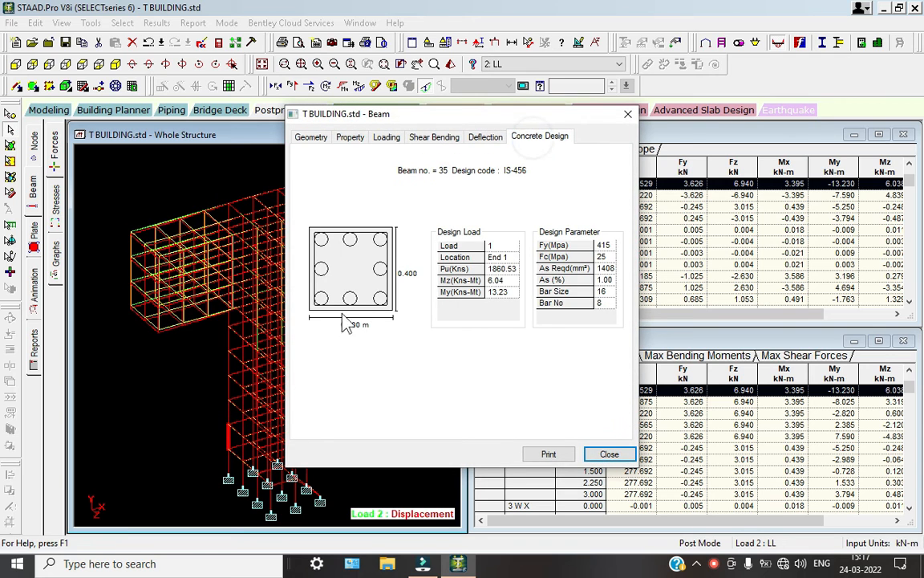
pyautogui.click(489, 138)
pyautogui.click(420, 137)
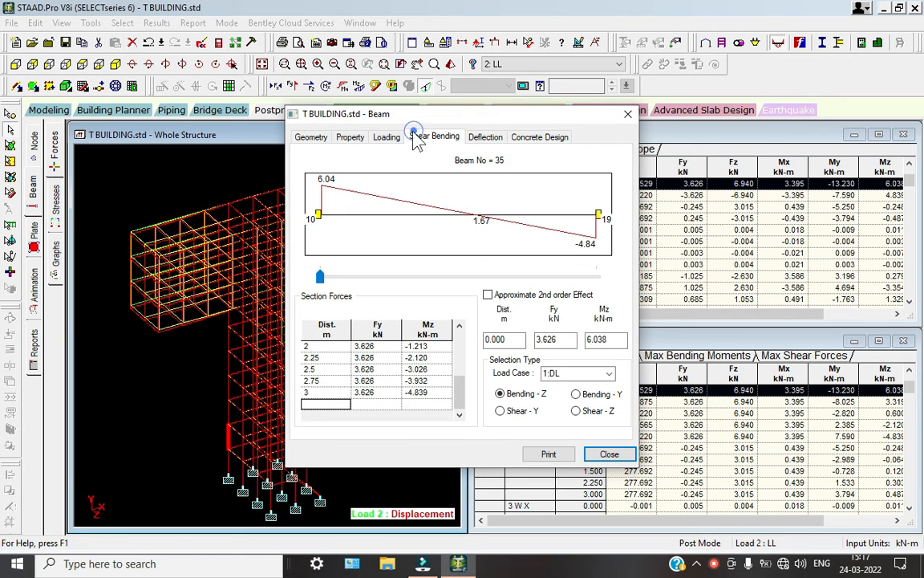
pyautogui.click(385, 138)
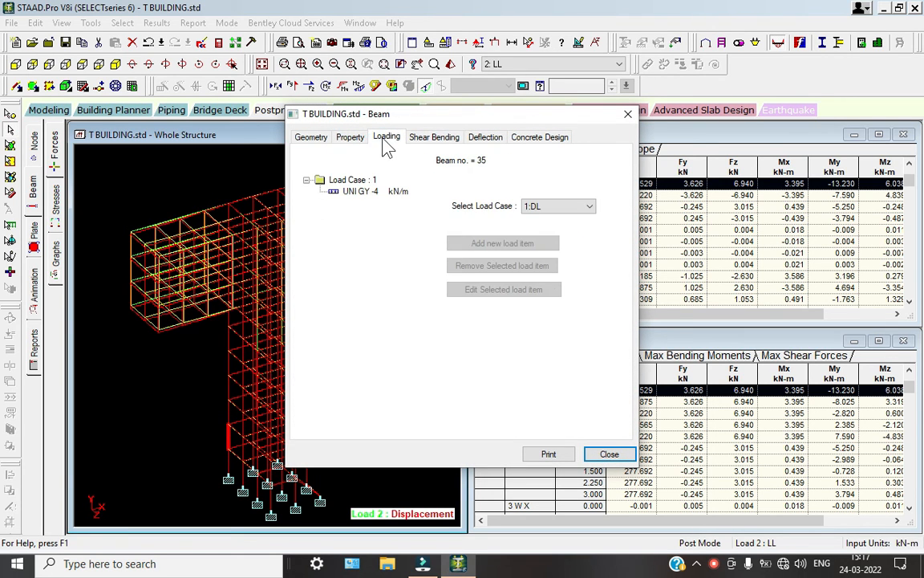
pyautogui.click(311, 137)
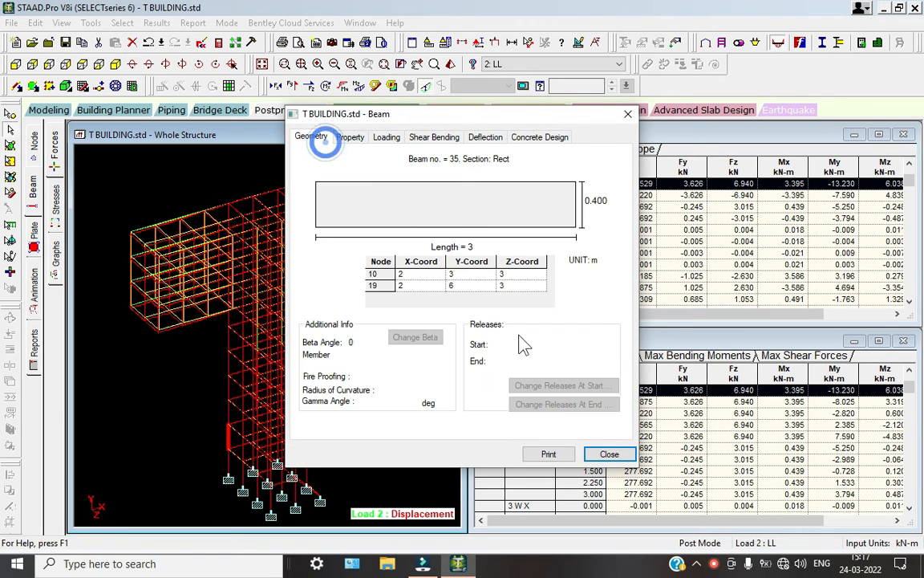
pyautogui.click(609, 455)
# Open the analysis output file at the concrete design results and read beam 23's size and required reinforcement areas.
pyautogui.click(218, 43)
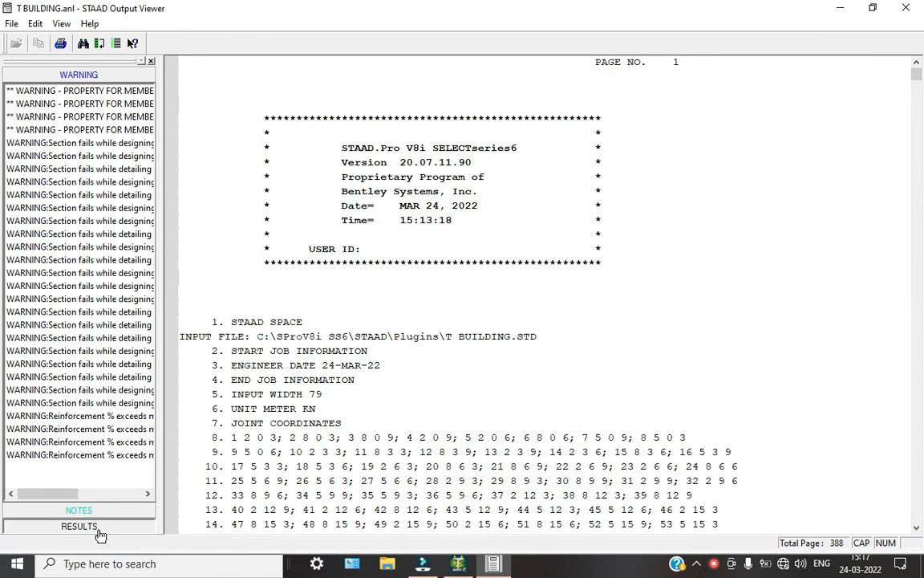
pyautogui.click(127, 528)
pyautogui.click(48, 122)
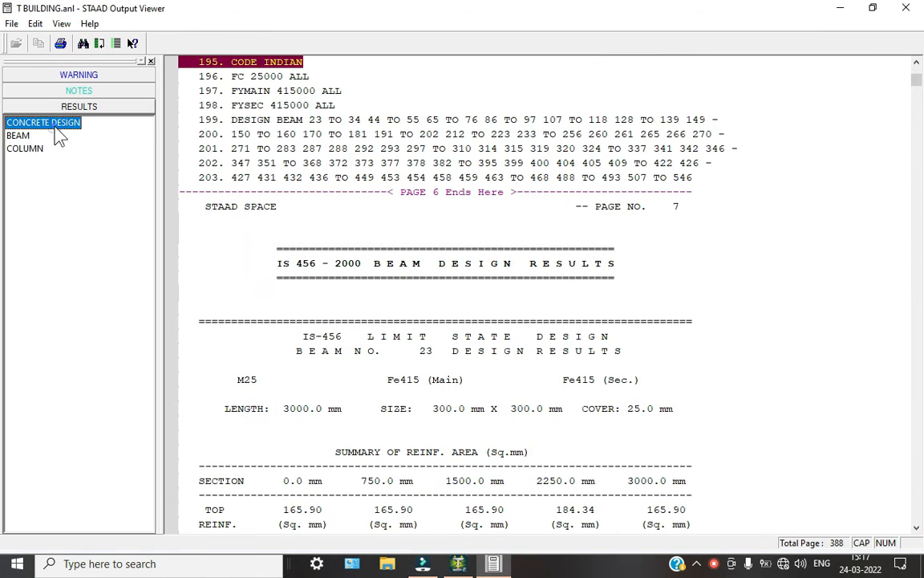
pyautogui.scroll(-6, 383, 229)
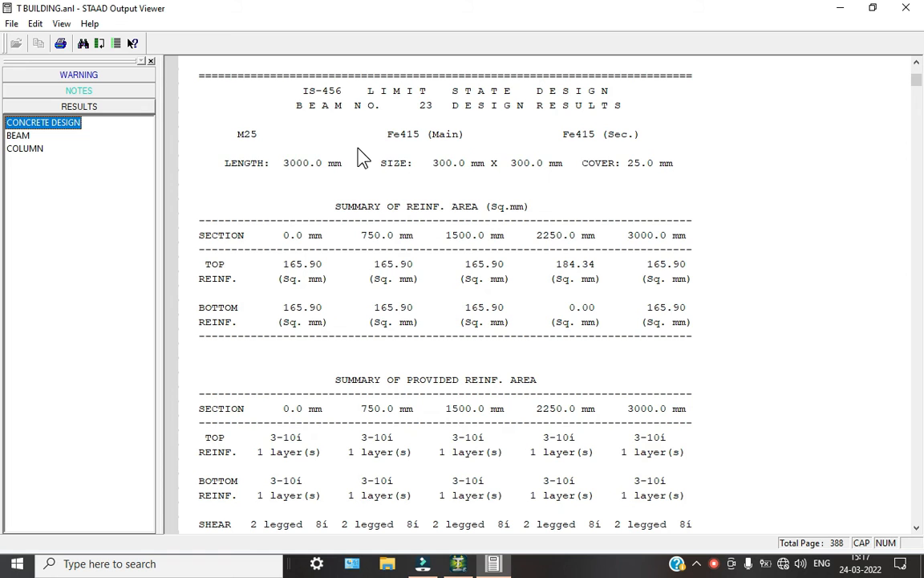
pyautogui.click(391, 164)
pyautogui.scroll(-2, 405, 297)
pyautogui.click(313, 179)
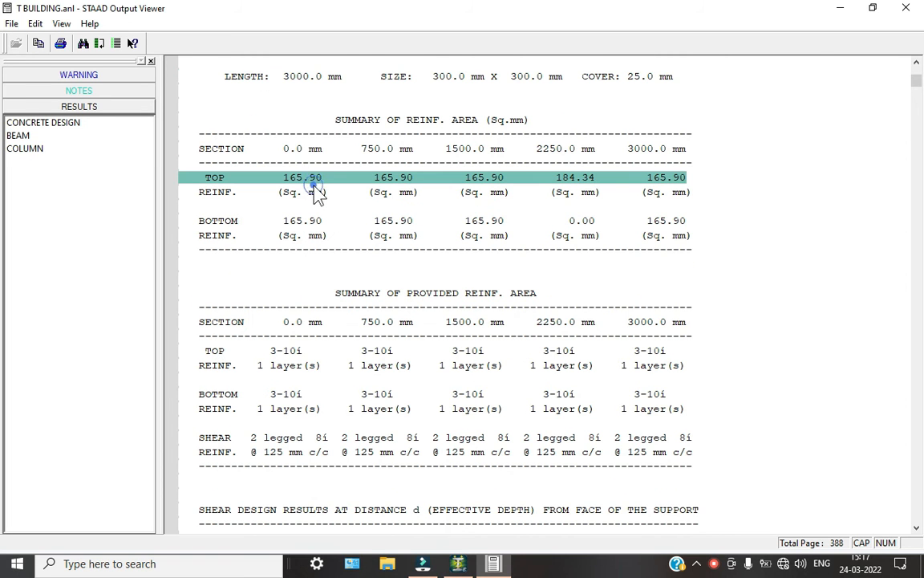
pyautogui.click(335, 259)
# Read beam 23's provided reinforcement and its shear design results near the start and end supports.
pyautogui.scroll(-3, 319, 243)
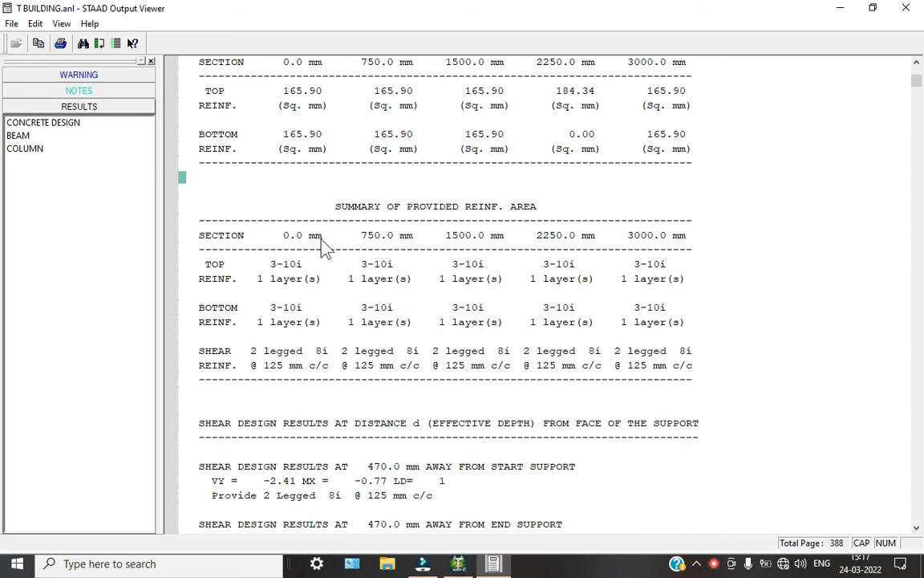
pyautogui.click(299, 219)
pyautogui.click(322, 280)
pyautogui.click(326, 306)
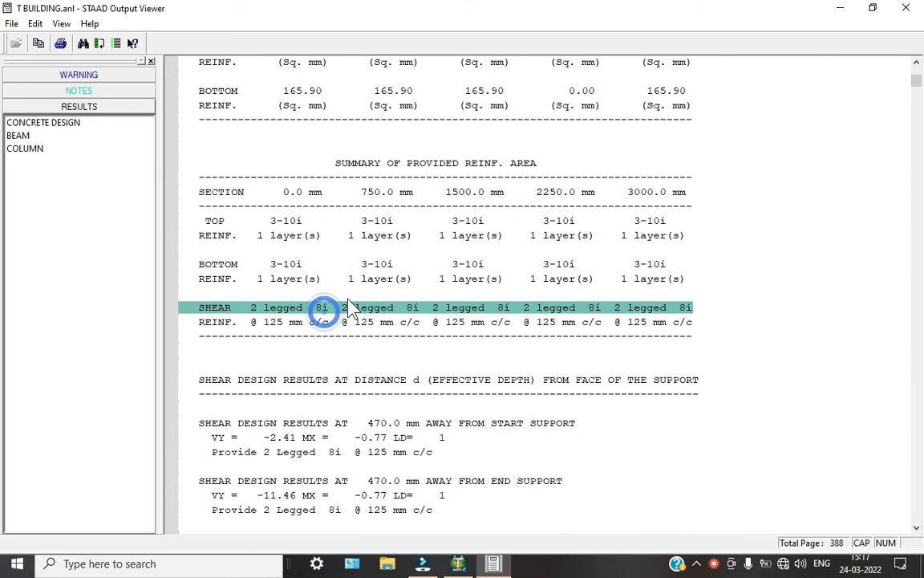
pyautogui.scroll(-6, 375, 285)
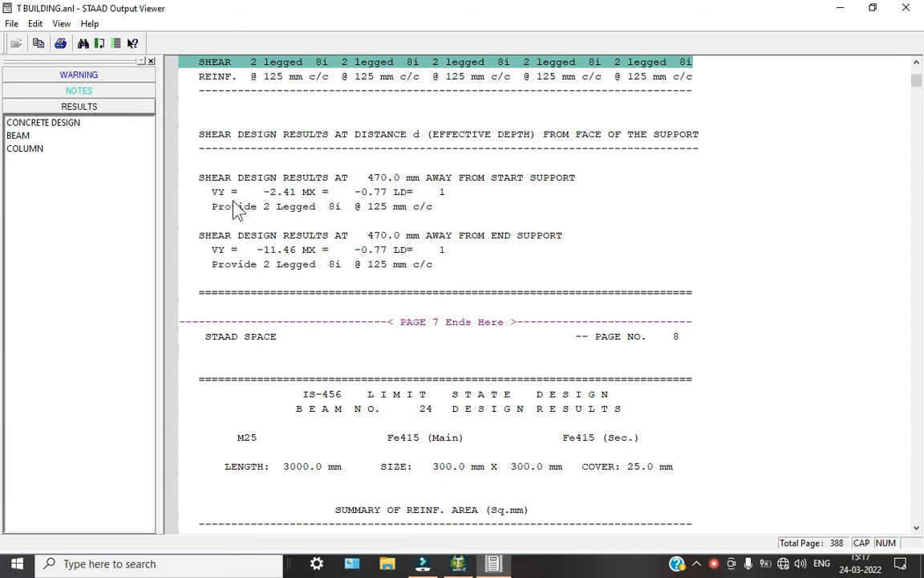
pyautogui.click(236, 193)
pyautogui.click(372, 250)
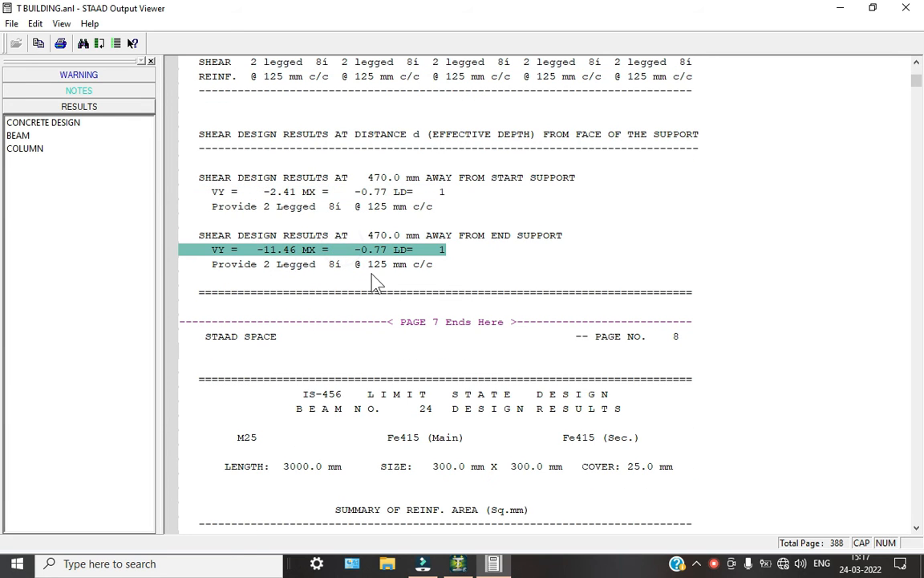
# Read beam 24's reinforcement and shear design results, and return to the start of the beam results.
pyautogui.scroll(-10, 401, 273)
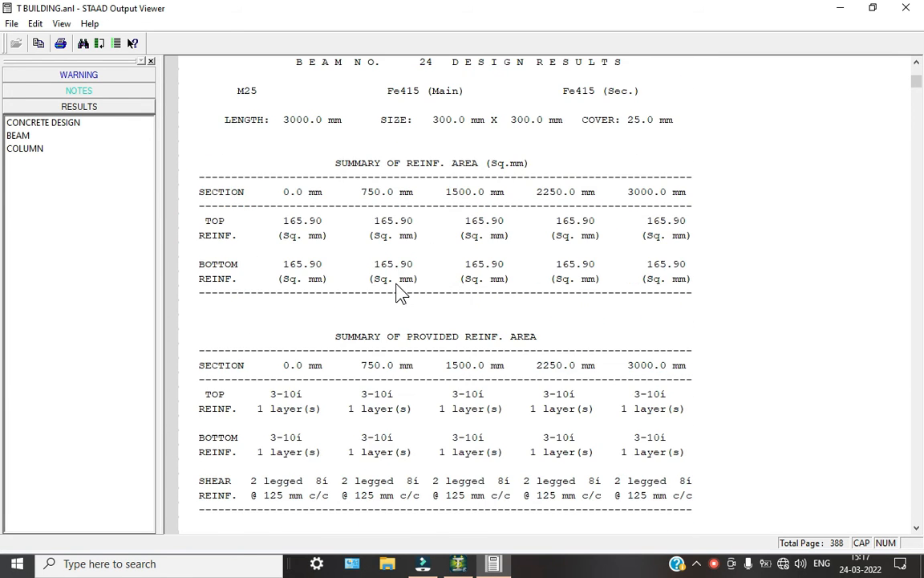
pyautogui.scroll(-7, 365, 233)
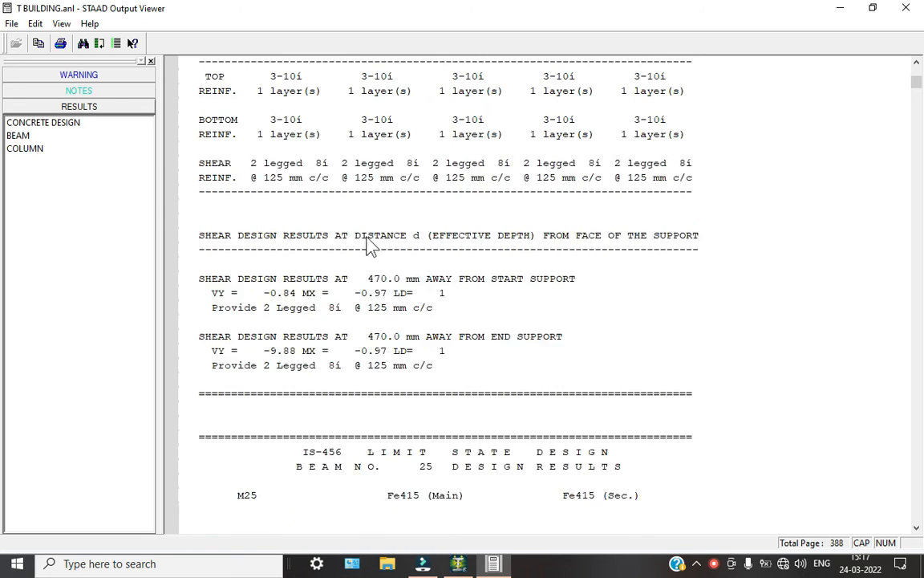
pyautogui.click(20, 136)
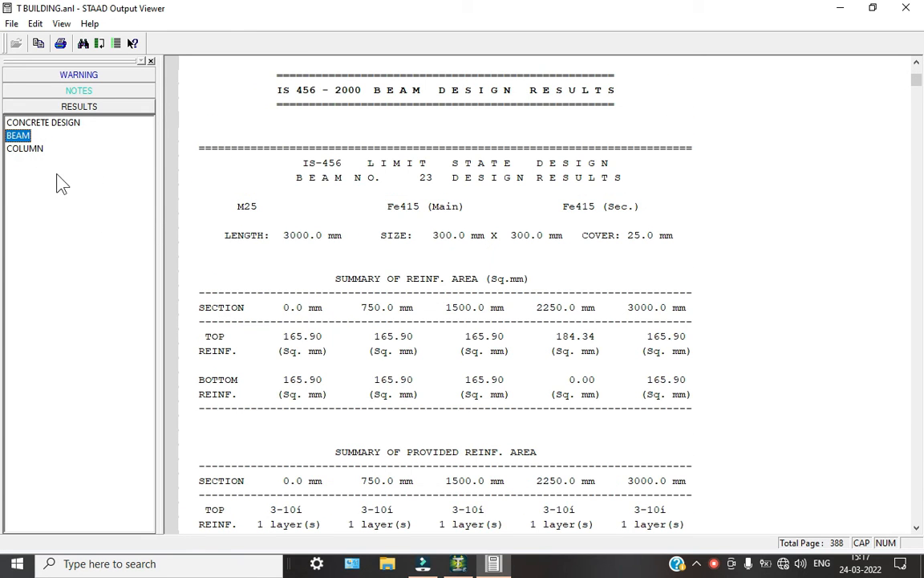
# Go to the column design results and read column 14's required concrete area, main reinforcement and tie reinforcement.
pyautogui.click(24, 148)
pyautogui.scroll(-4, 363, 239)
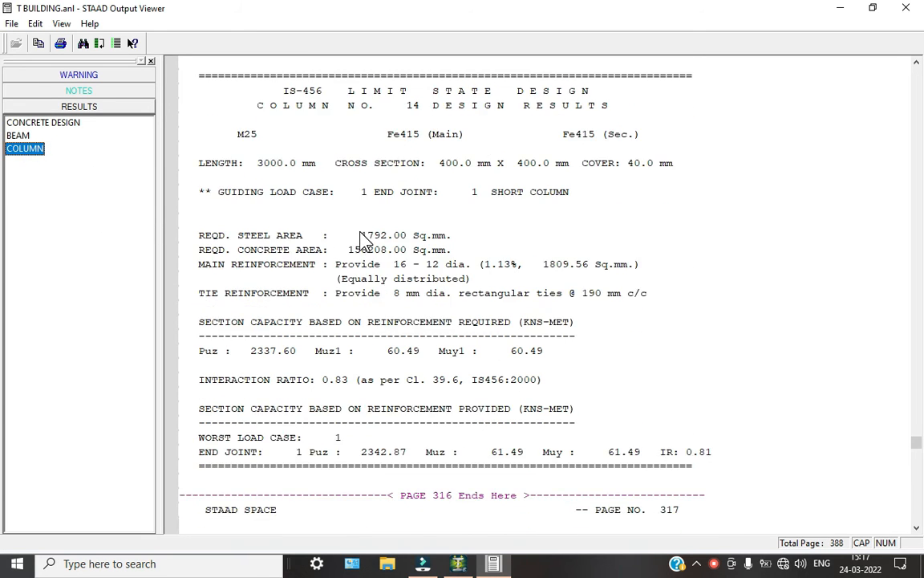
pyautogui.scroll(-1, 361, 233)
pyautogui.scroll(2, 377, 252)
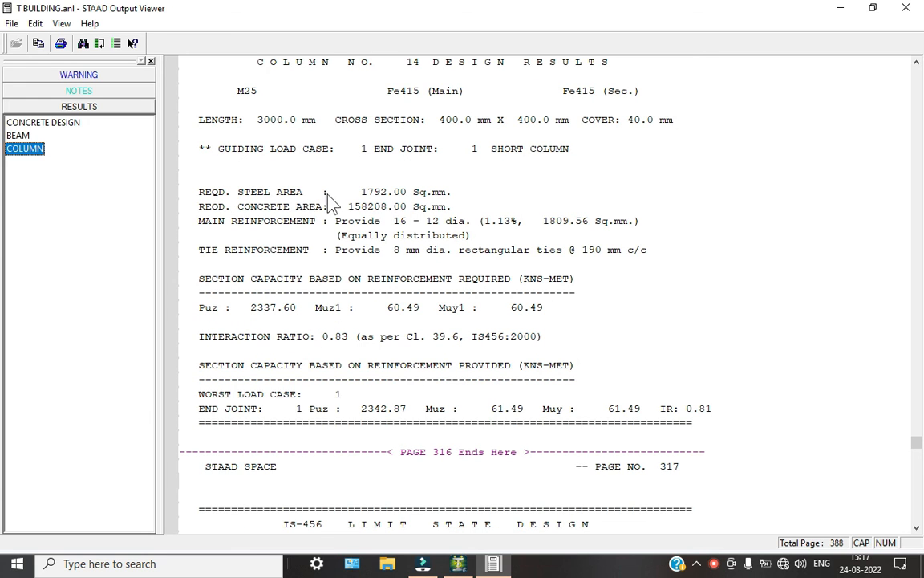
pyautogui.click(281, 207)
pyautogui.click(336, 218)
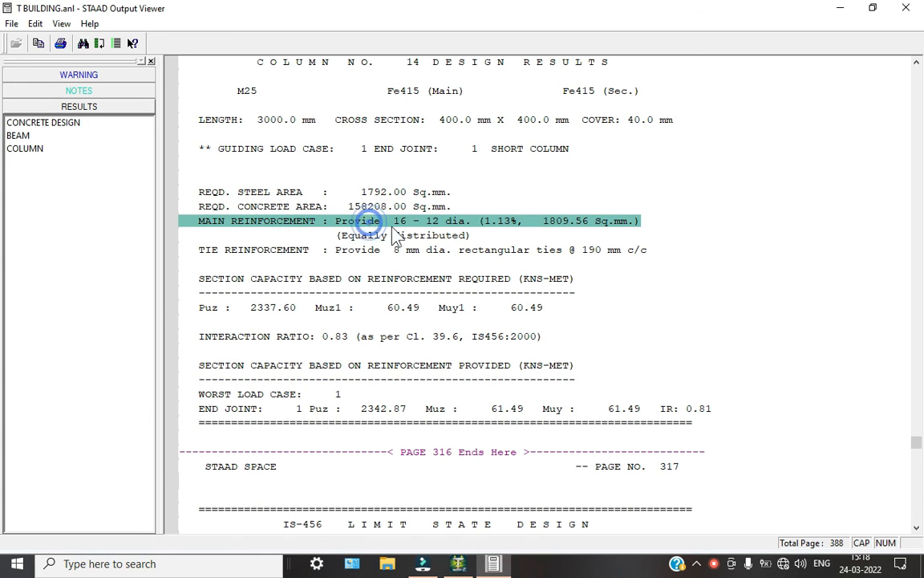
pyautogui.click(365, 254)
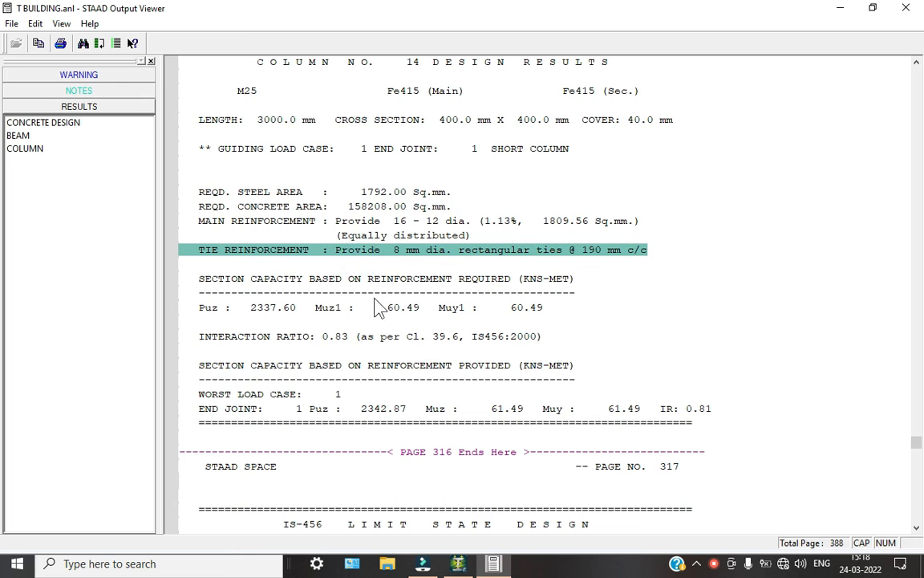
# Check column 14's section capacity based on the required reinforcement and its interaction ratio.
pyautogui.scroll(-1, 345, 292)
pyautogui.click(234, 255)
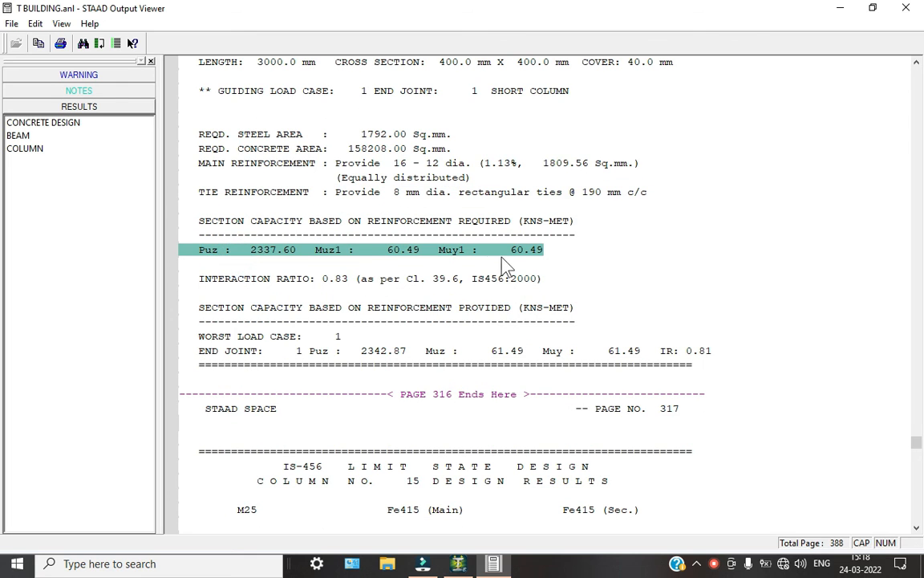
pyautogui.scroll(-1, 264, 289)
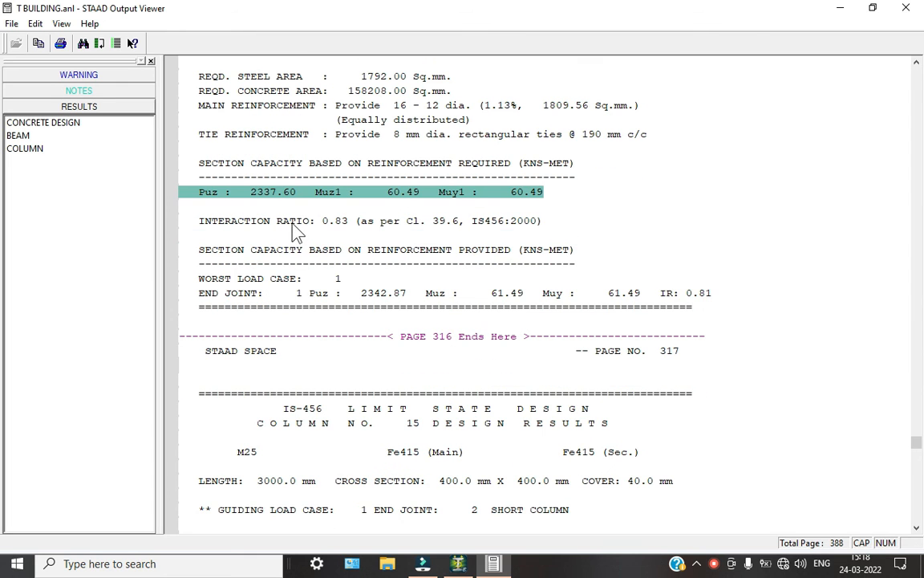
pyautogui.click(298, 226)
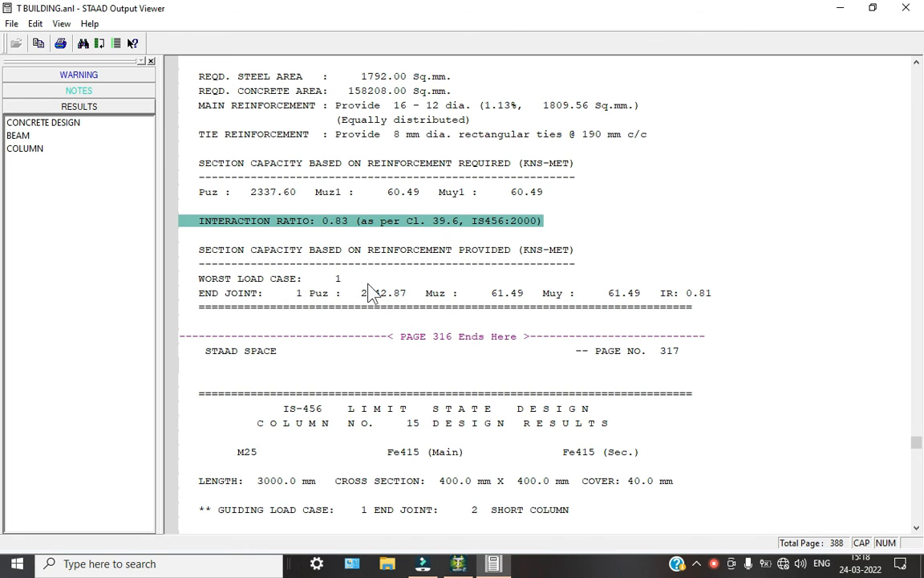
# Read column 15's guiding load case, main reinforcement and section capacity, and continue through the results of columns 16 and 17.
pyautogui.scroll(-5, 368, 293)
pyautogui.click(440, 293)
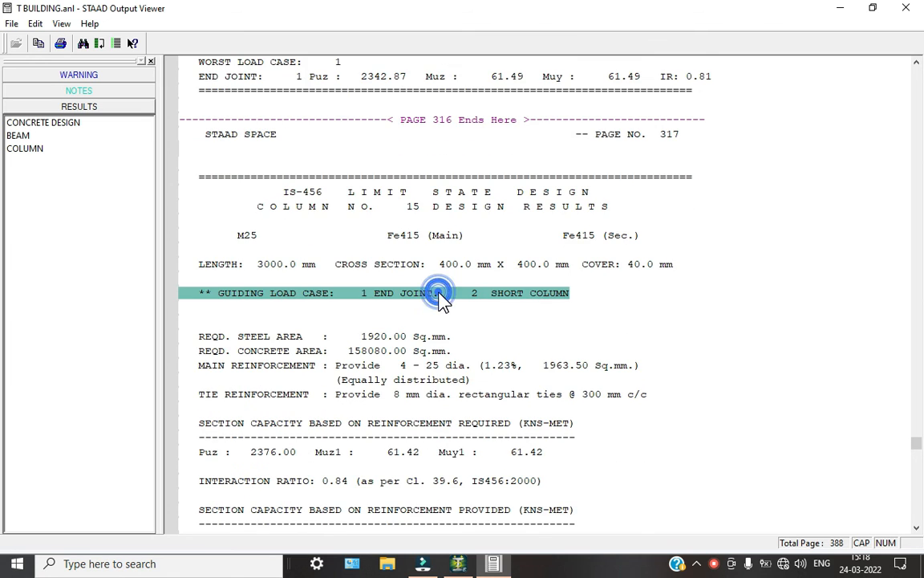
pyautogui.scroll(-4, 440, 293)
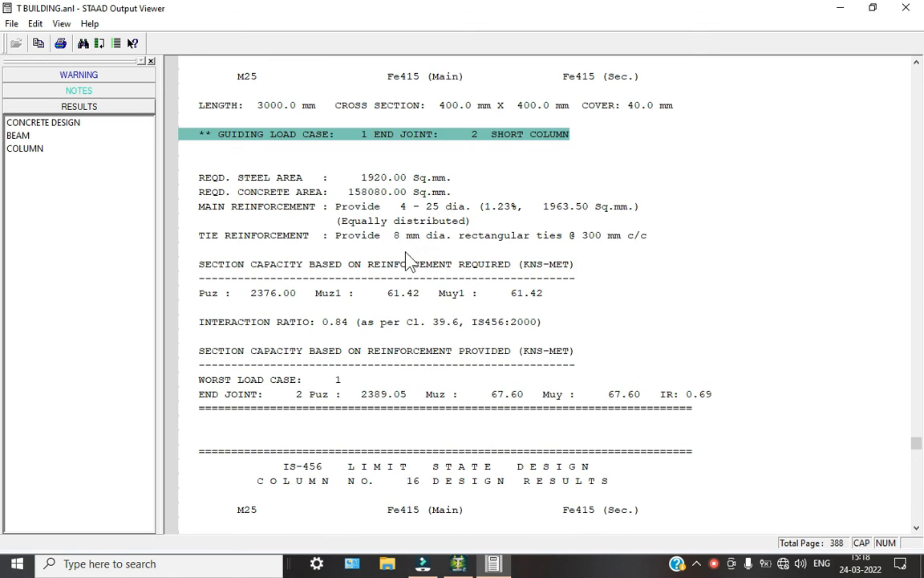
pyautogui.scroll(-2, 409, 240)
pyautogui.click(393, 134)
pyautogui.click(401, 121)
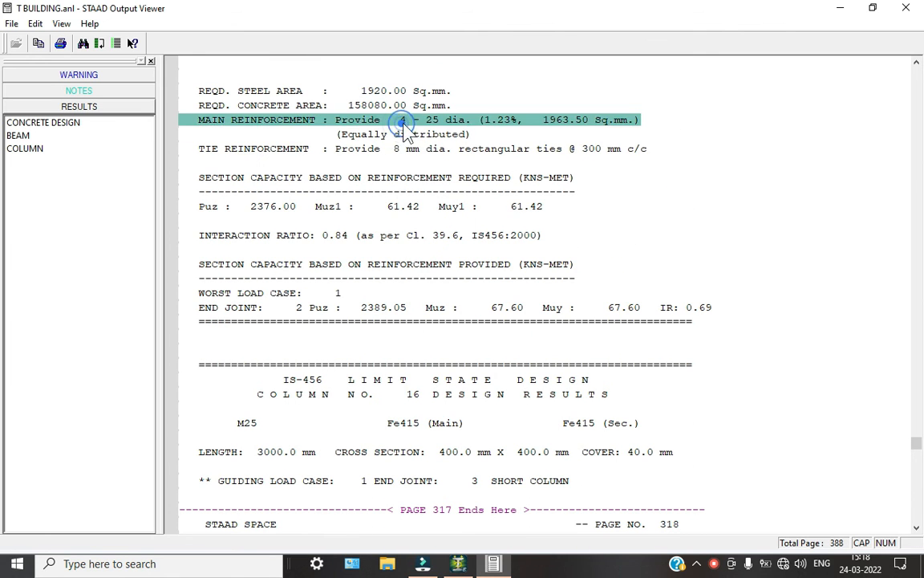
pyautogui.click(389, 279)
pyautogui.scroll(-9, 392, 321)
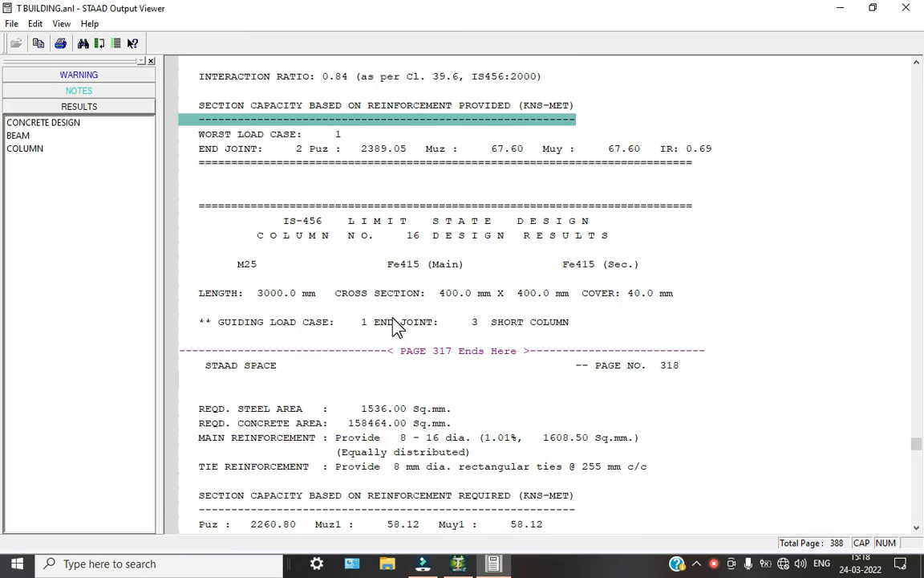
pyautogui.scroll(-6, 393, 317)
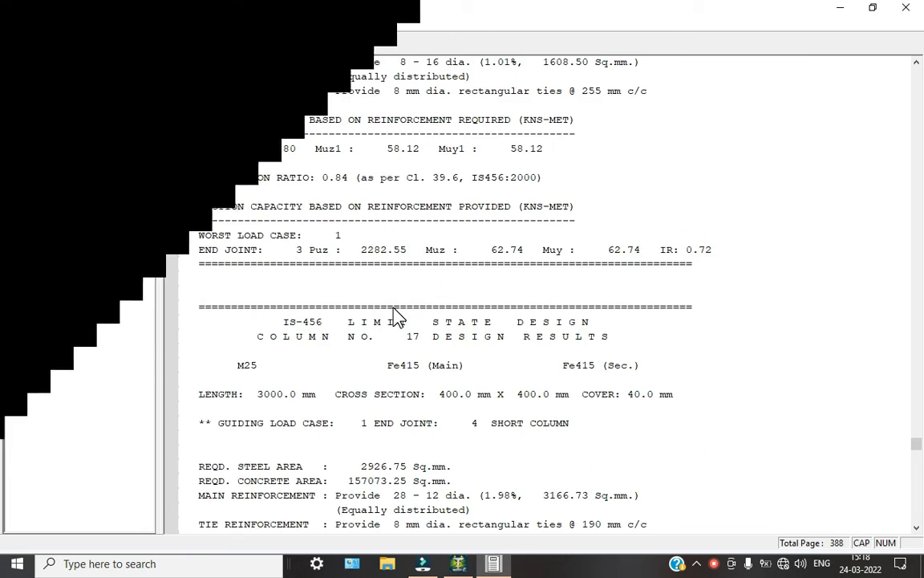